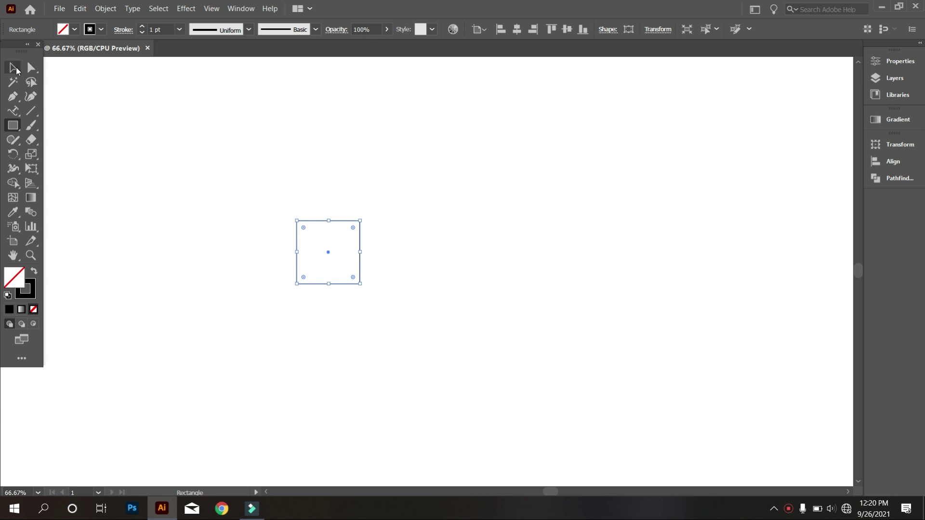
Duplicate the square horizontally, leaving a narrow gap between the original and the copy on its right.
left_click(182, 127)
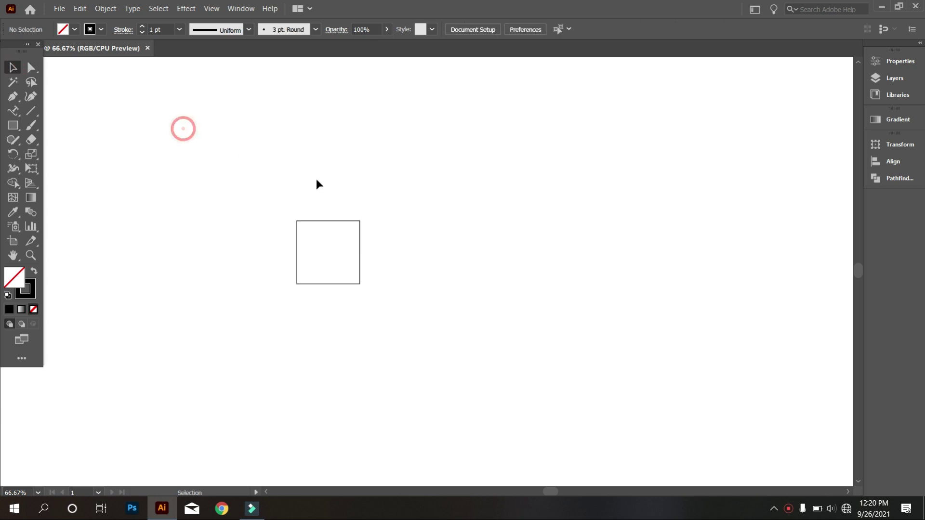
left_click(360, 273)
left_click_drag(360, 273, 458, 276)
left_click(473, 322)
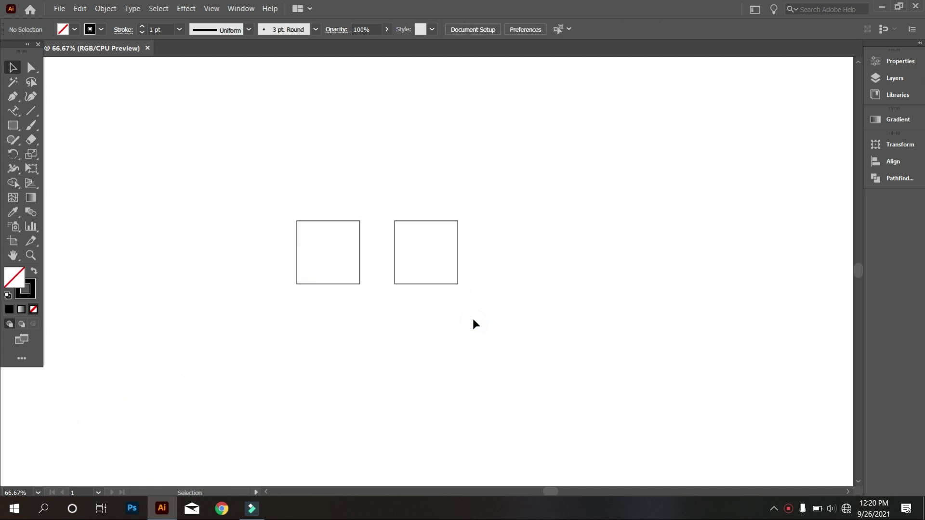
Stack another copy of the square directly on the upper edge of the right-hand square.
left_click_drag(458, 264, 459, 205)
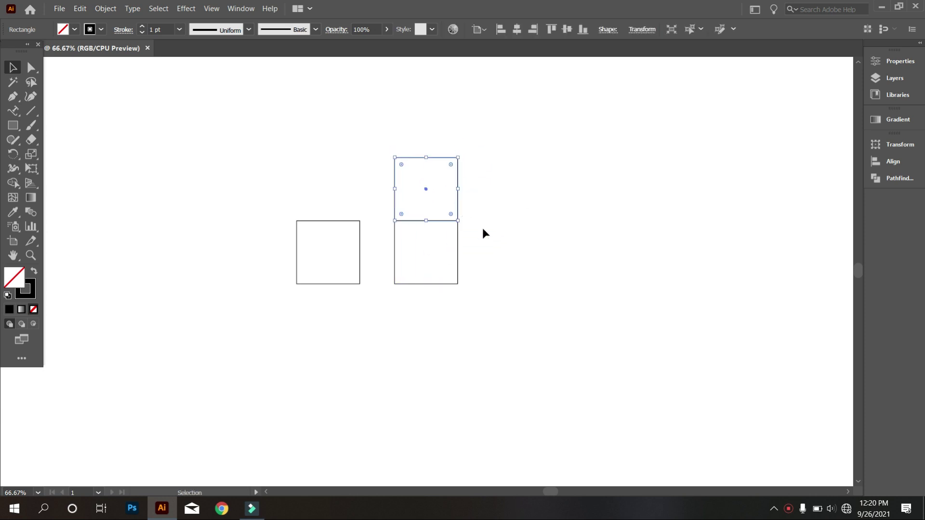
left_click(509, 254)
scroll(511, 255, "up", 2)
scroll(508, 268, "up", 1)
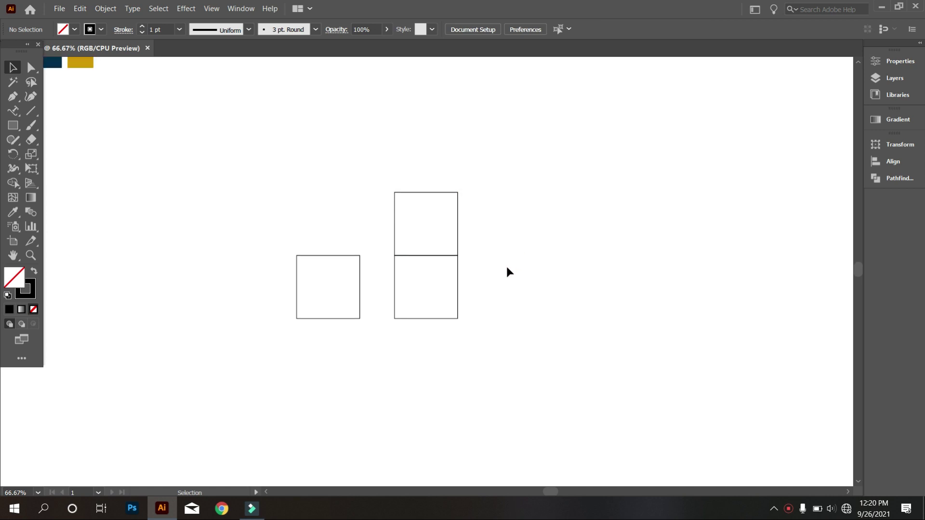
Stack a third square on the right-hand column and reduce it to half its height.
left_click_drag(498, 233, 456, 153)
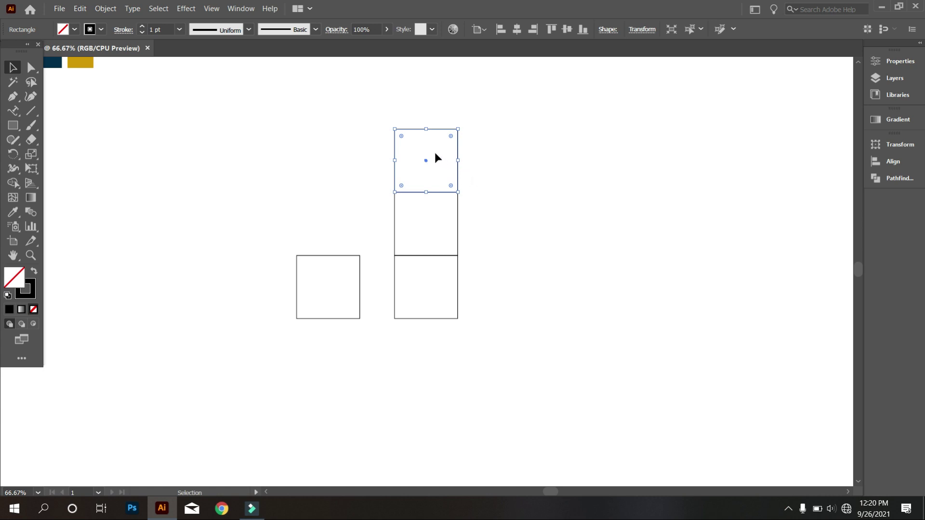
left_click_drag(428, 129, 428, 160)
left_click(516, 190)
Copy the half-height rectangle onto the upper edge of the single square on the left.
left_click(458, 170)
left_click_drag(447, 164, 350, 227)
left_click(339, 193)
scroll(501, 342, "up", 1)
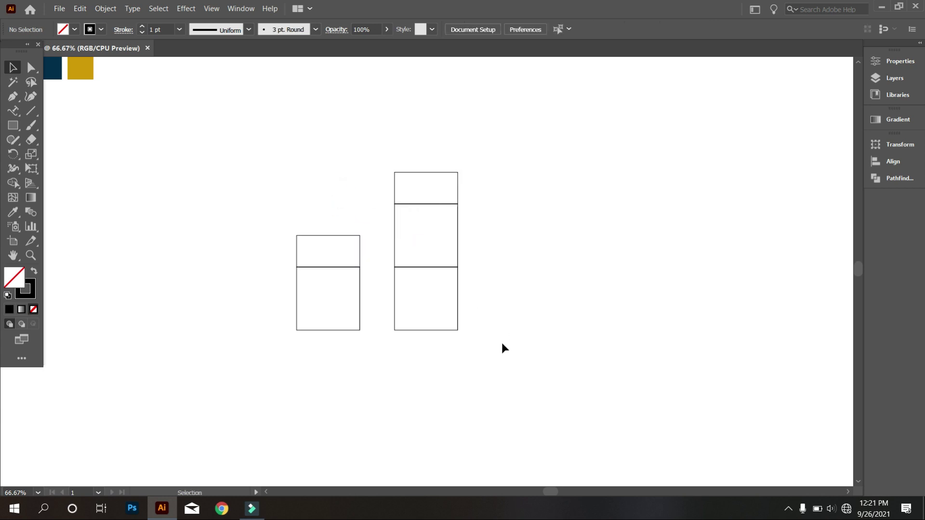
Move the taller column of three rectangles farther right, away from the shorter column.
left_click_drag(521, 364, 408, 155)
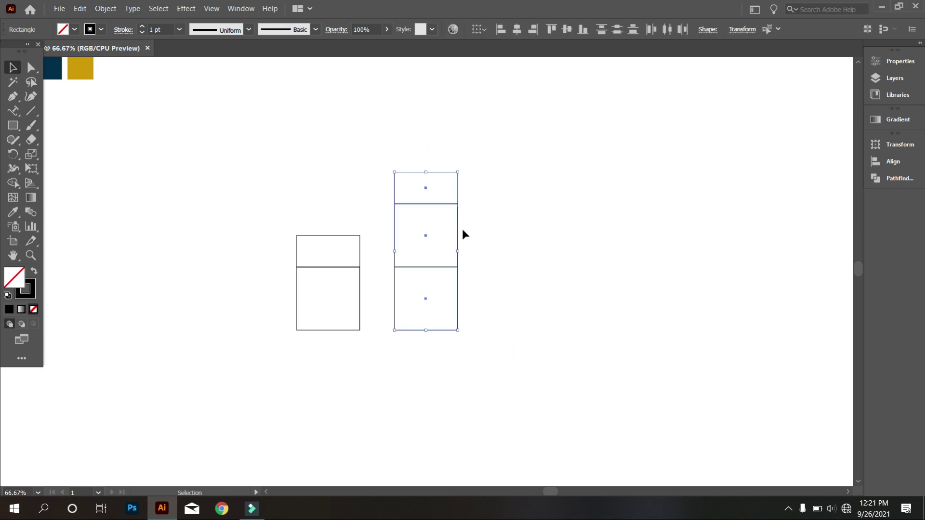
left_click_drag(458, 235, 588, 245)
left_click(463, 332)
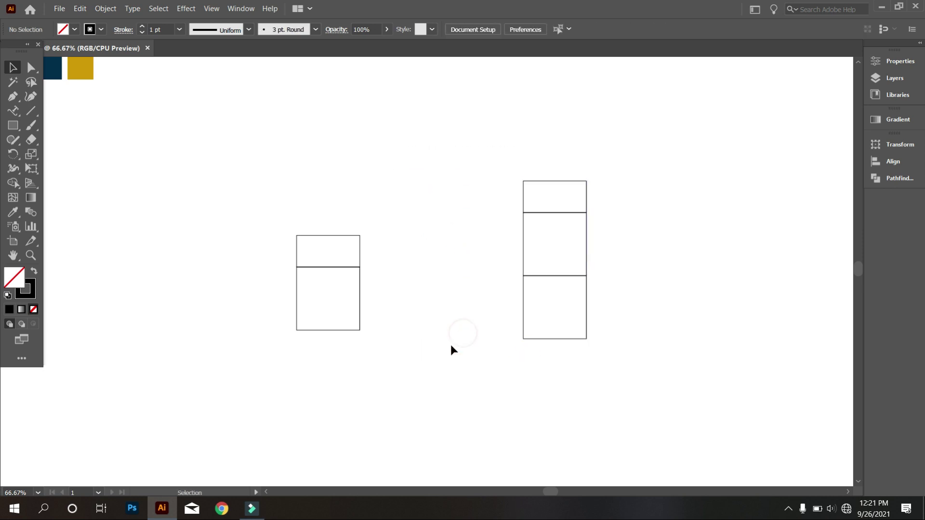
Draw two circles with the Ellipse tool, each with a diameter equal to the full height of one rectangle column.
left_click(13, 125)
left_click(68, 153)
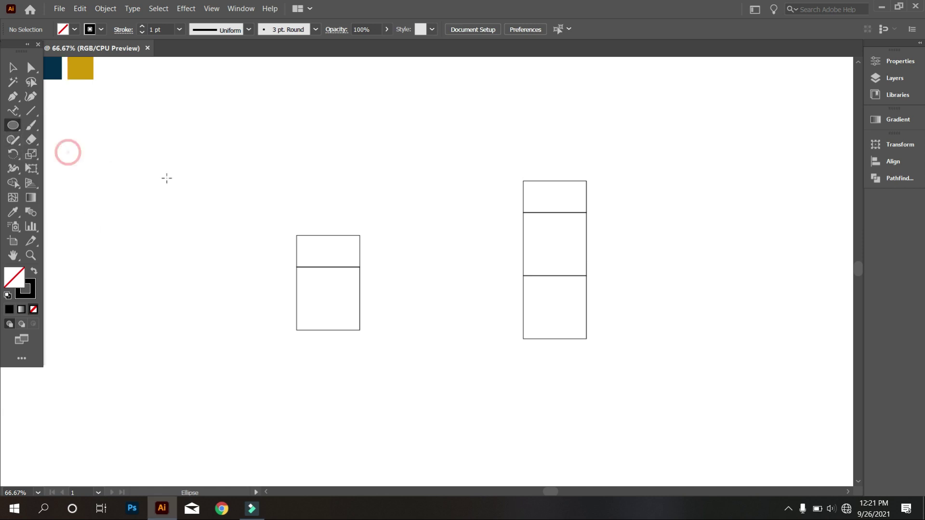
left_click_drag(295, 236, 340, 332)
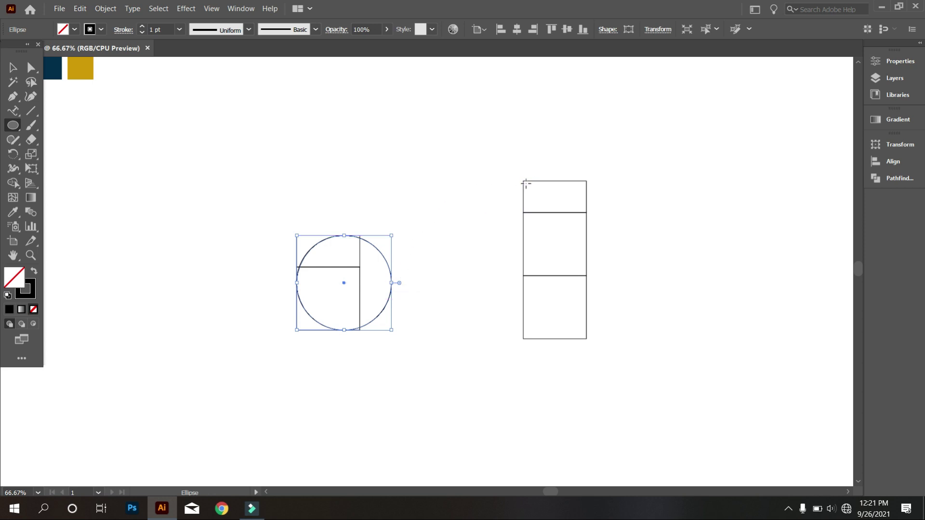
left_click_drag(522, 181, 562, 339)
key("v")
left_click(284, 122)
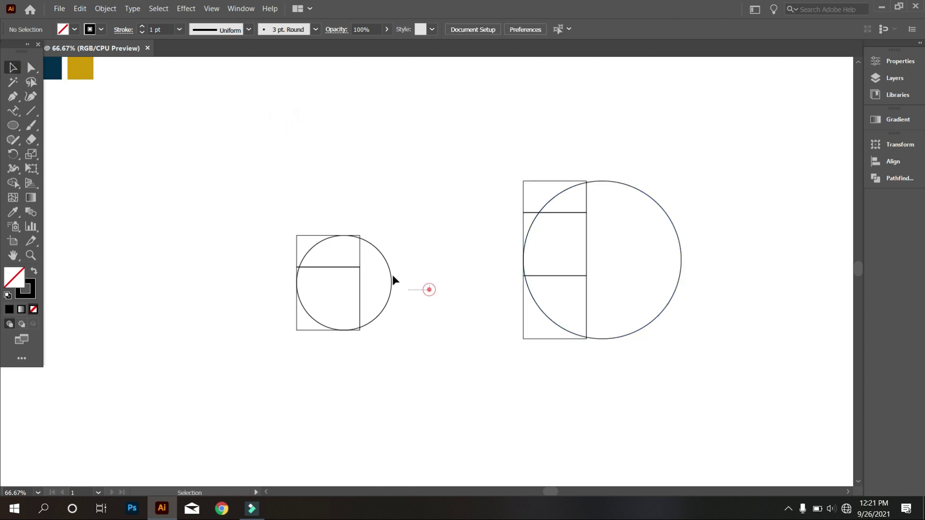
Align the two circles concentrically by their horizontal and vertical centers and move them left of the rectangles.
left_click(385, 267)
left_click(676, 261, "shift")
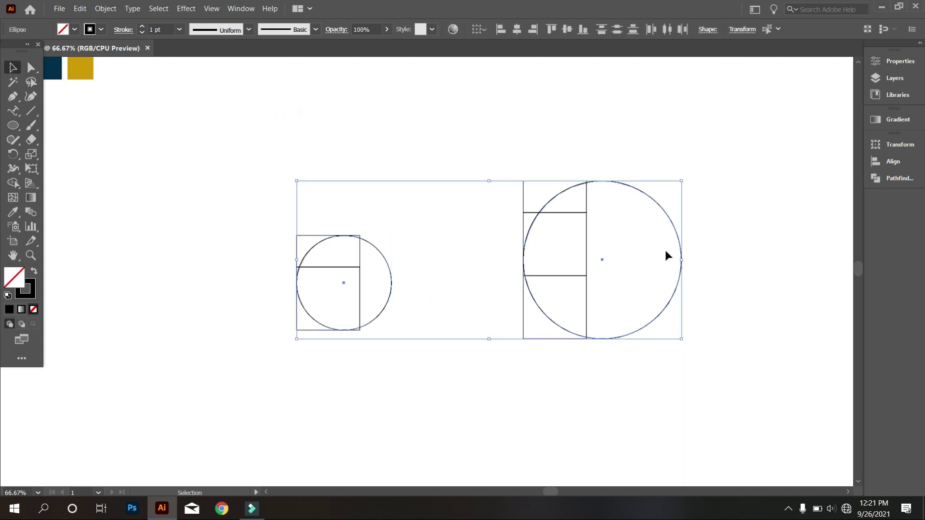
left_click(517, 30)
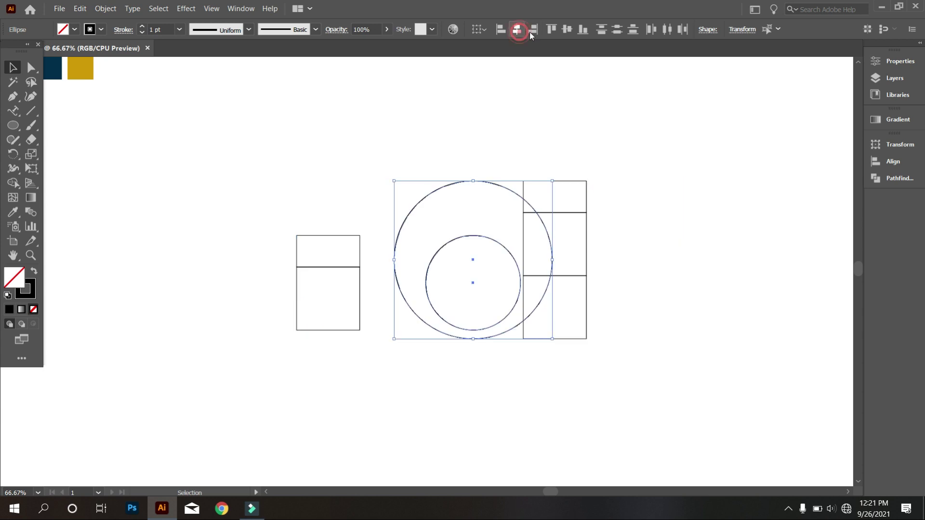
left_click(567, 29)
left_click_drag(476, 227, 173, 195)
left_click(346, 160)
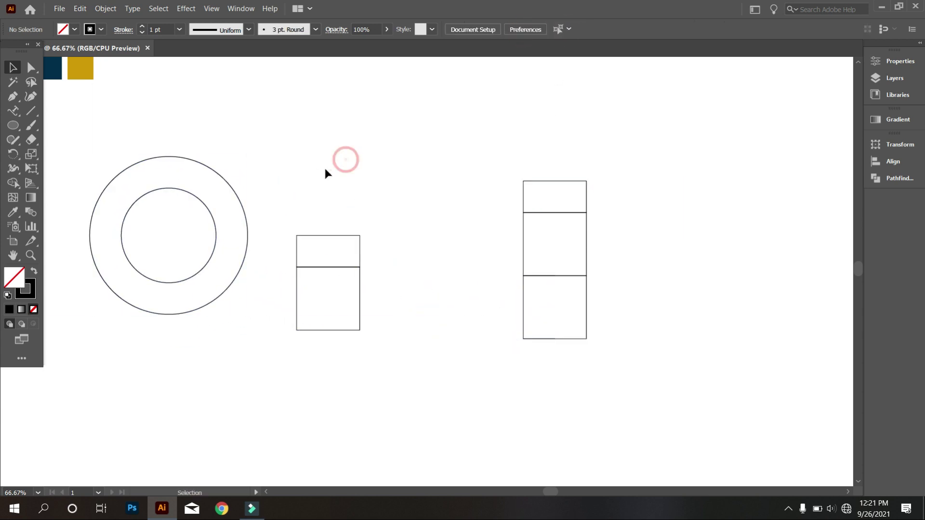
Delete all the guide rectangles of both columns, keeping only the two concentric circles.
left_click_drag(293, 157, 628, 370)
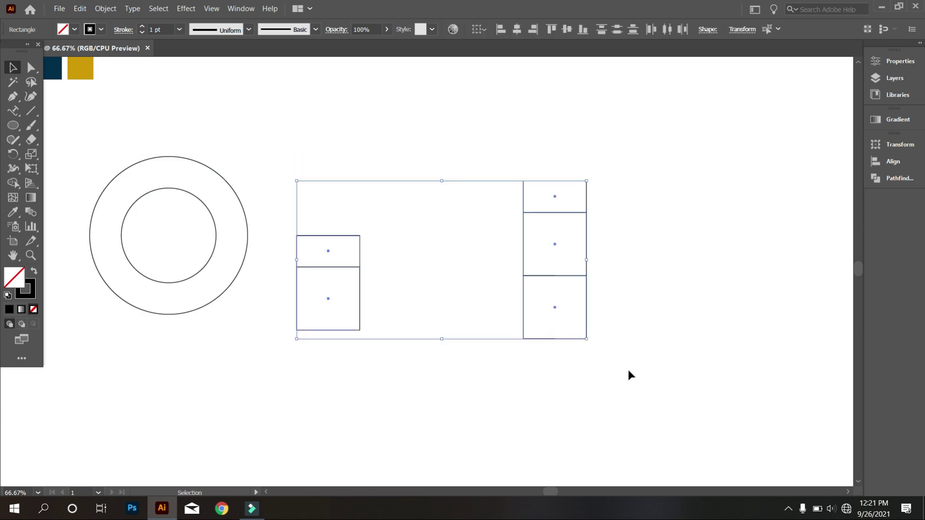
key("Delete")
left_click_drag(385, 321, 483, 277)
left_click(626, 293)
scroll(547, 332, "up", 1)
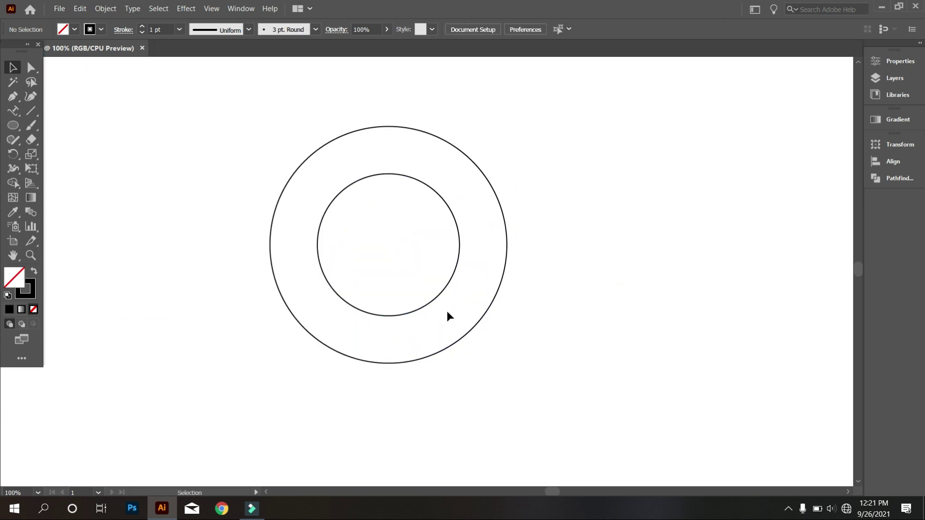
mouse_move(376, 281)
left_mouse_down()
mouse_move(429, 280)
mouse_move(433, 302)
left_mouse_up()
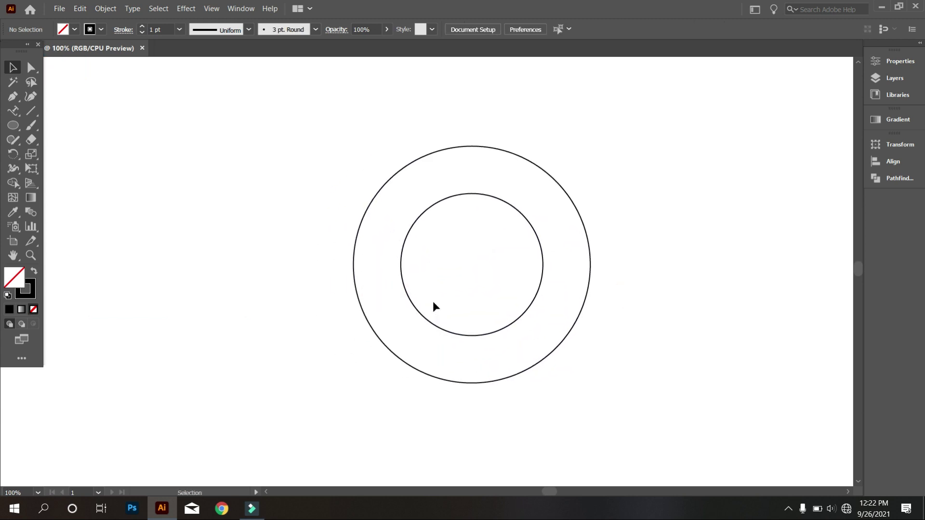
Draw a thin vertical rectangle left of the circles and swap its fill and stroke for a solid black bar.
left_click_drag(13, 125, 51, 126)
left_click_drag(229, 170, 238, 287)
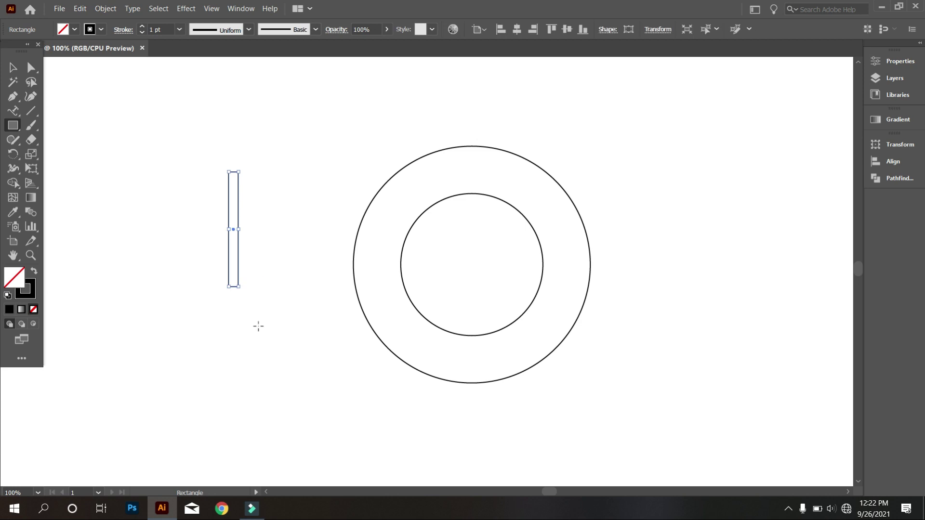
left_click(34, 273)
left_click(13, 67)
left_click(102, 148)
scroll(333, 260, "up", 2)
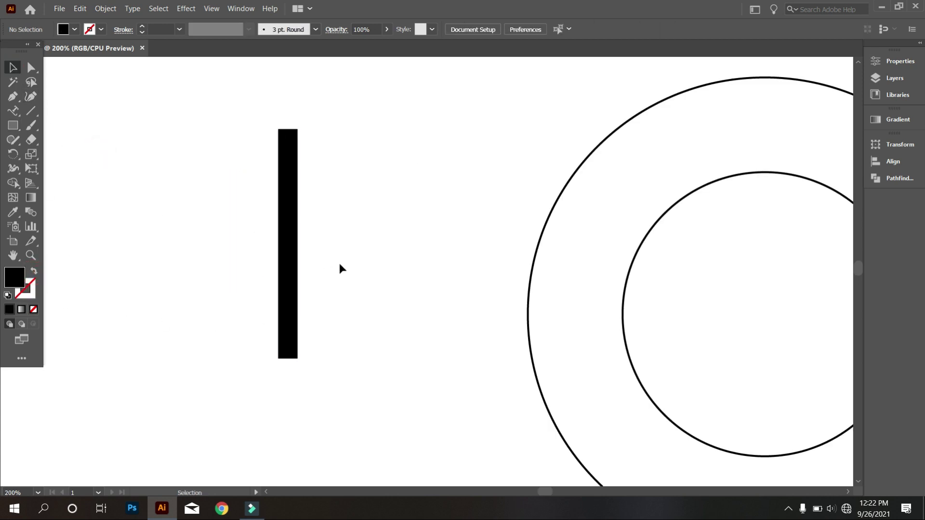
Copy the black bar edge to edge on its left and repeat the transformation to make a row of nine bars.
left_click_drag(341, 262, 441, 277)
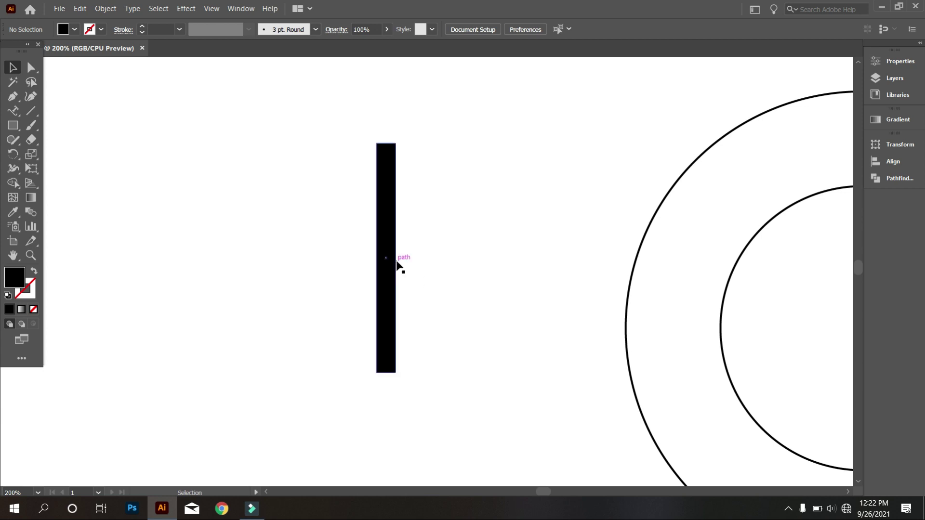
left_click_drag(385, 297, 366, 302)
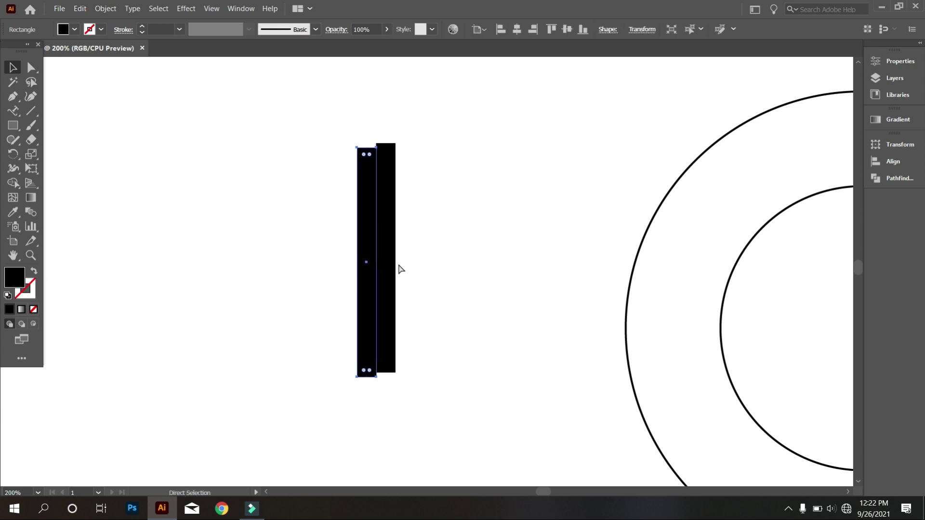
key("ctrl+d")
key("ctrl+d")
key("ctrl+d")
key("ctrl+d")
key("ctrl+d")
key("ctrl+d")
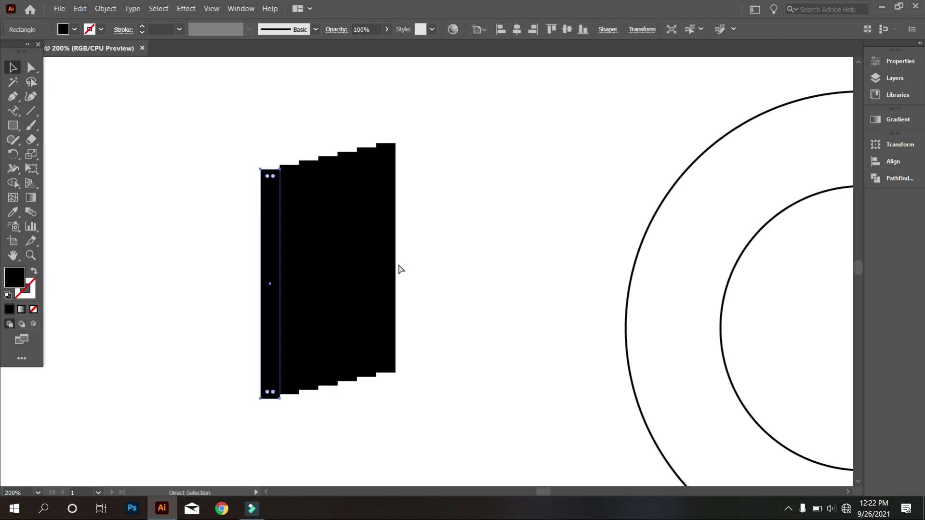
key("ctrl+d")
Align all nine black bars by their vertical centers so they form an even block.
scroll(395, 263, "down", 3)
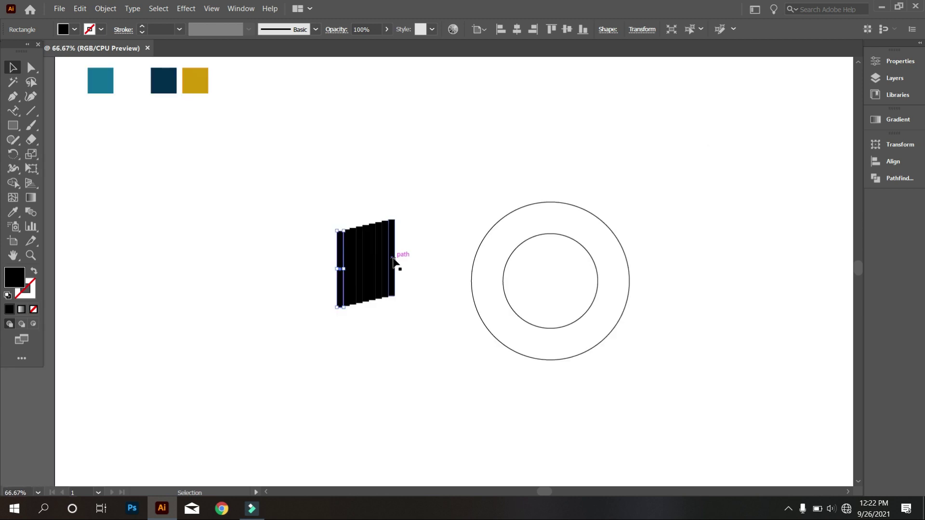
left_click_drag(230, 202, 416, 263)
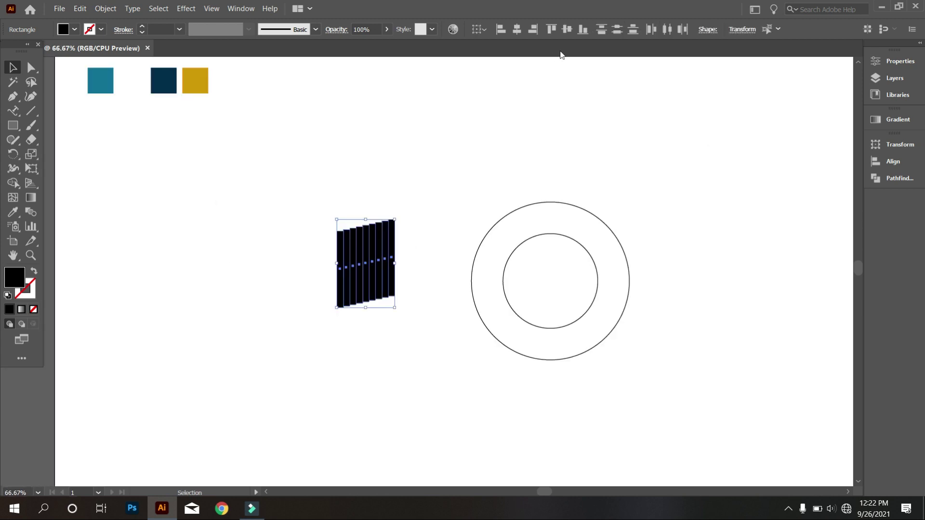
left_click(568, 31)
left_click(516, 128)
scroll(413, 244, "up", 2)
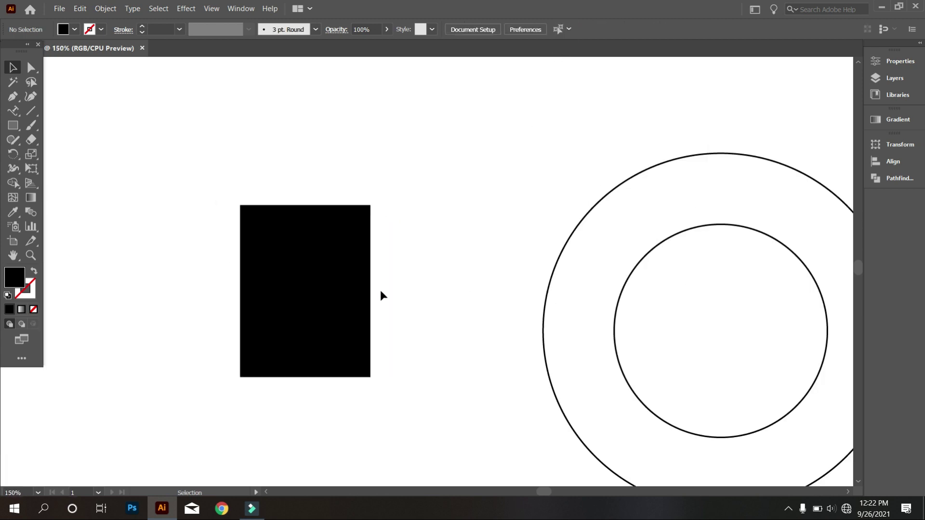
Delete every second bar from the black block, leaving five evenly spaced stripes.
scroll(401, 360, "up", 1)
scroll(403, 357, "left", 3)
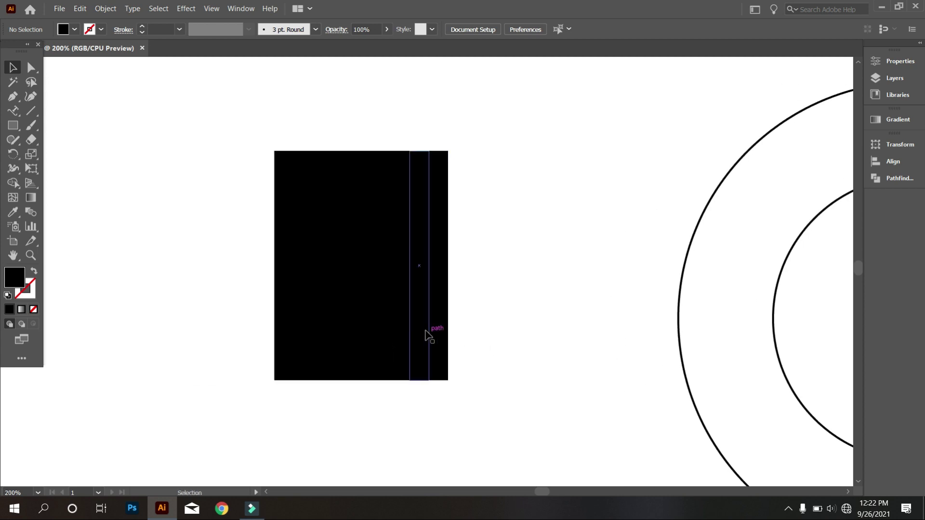
left_click(422, 332)
left_click_drag(421, 331, 303, 349)
left_click(368, 340)
left_click(391, 399)
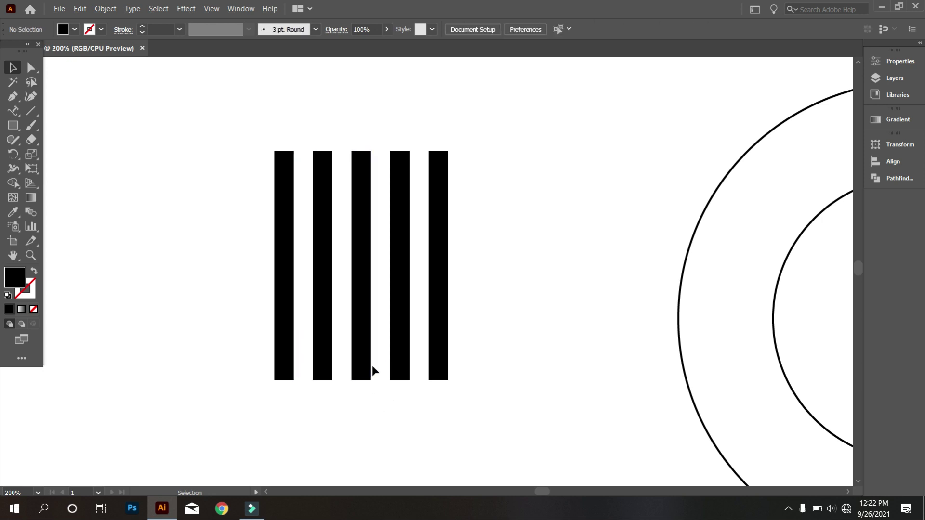
Stretch the five black stripes vertically so they are taller than the inner circle but shorter than the outer one.
scroll(372, 365, "down", 4)
left_click_drag(368, 355, 311, 310)
left_click_drag(364, 328, 365, 384)
left_click(454, 388)
scroll(537, 395, "up", 1)
left_click_drag(551, 407, 468, 410)
Group the five black stripes into one object.
left_click_drag(336, 368, 260, 347)
right_click(286, 166)
left_click(325, 230)
Align the stripe group and both circles by their horizontal and vertical centers.
left_click(457, 262, "shift")
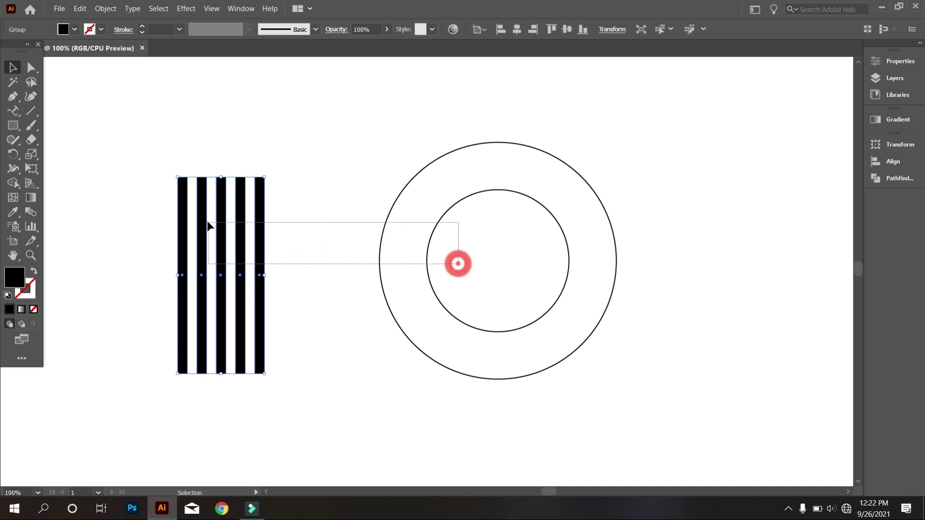
left_click(516, 29)
left_click(567, 29)
left_click(570, 137)
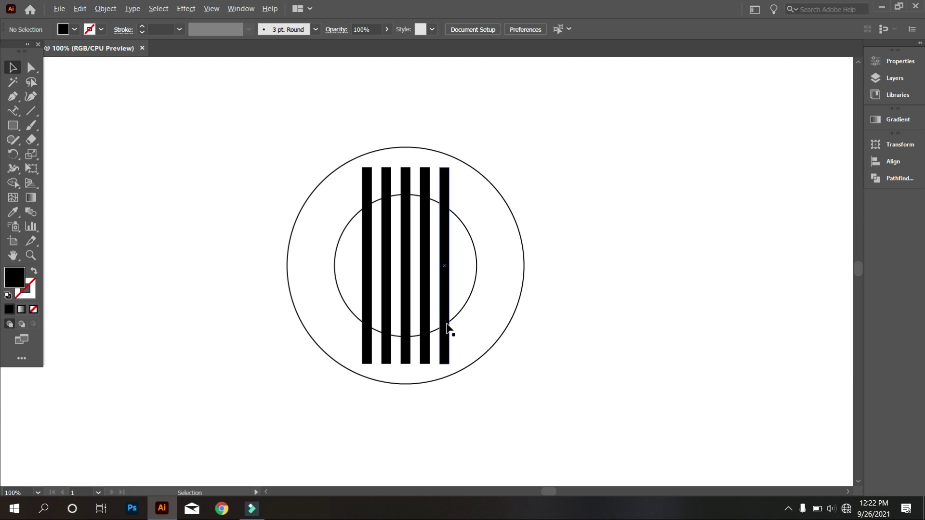
Copy the inner circle, paste it in place and scale the copy down slightly about its center.
scroll(445, 325, "up", 1)
scroll(443, 338, "up", 1)
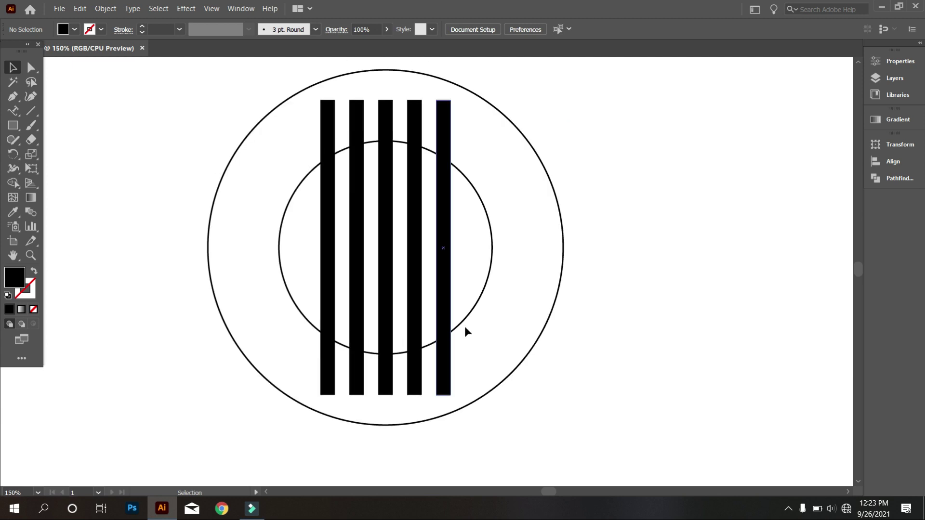
left_click(490, 274)
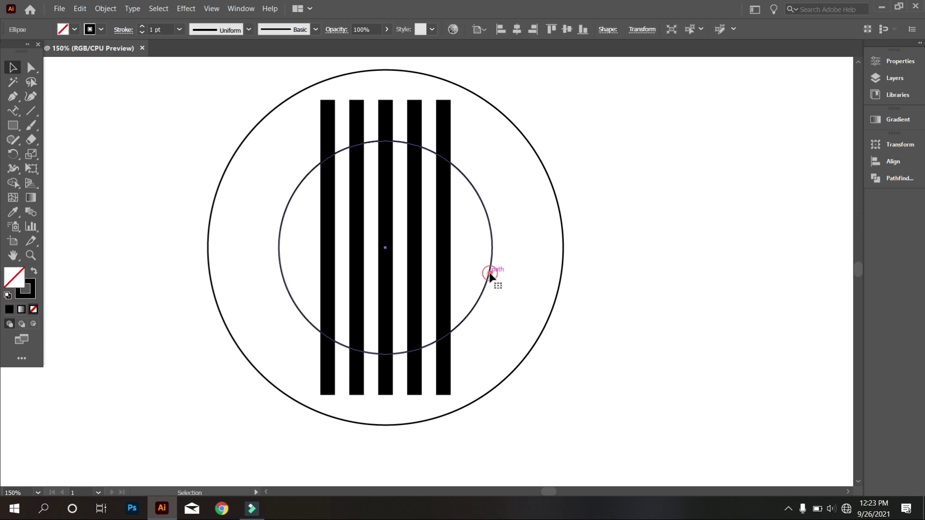
left_click(87, 12)
left_click(96, 58)
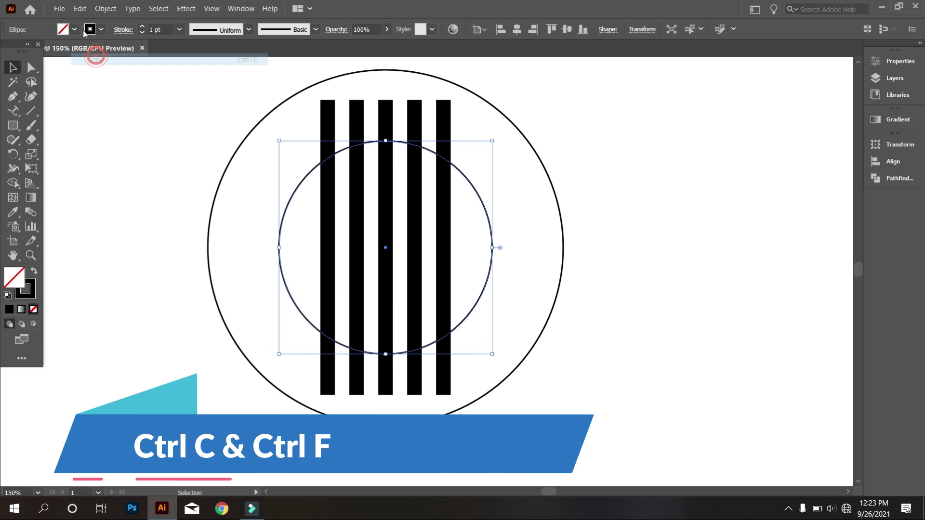
left_click(79, 8)
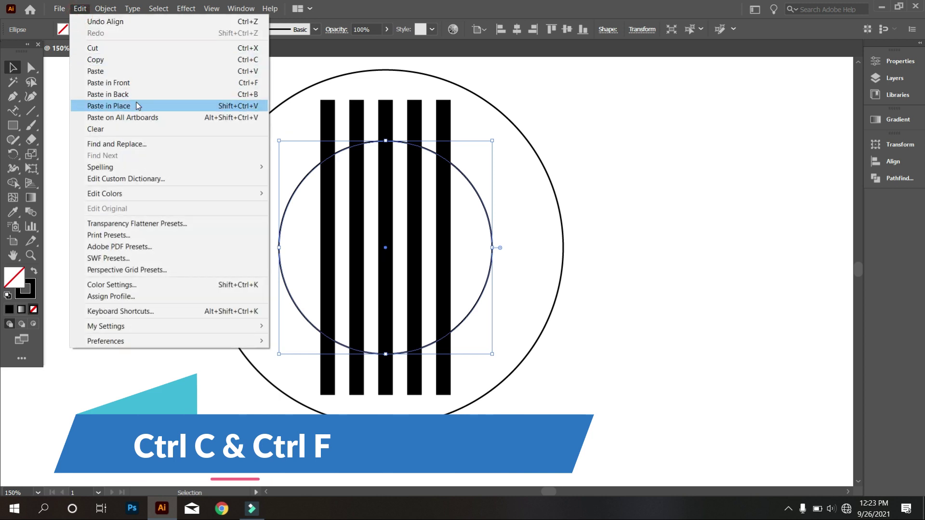
left_click(136, 105)
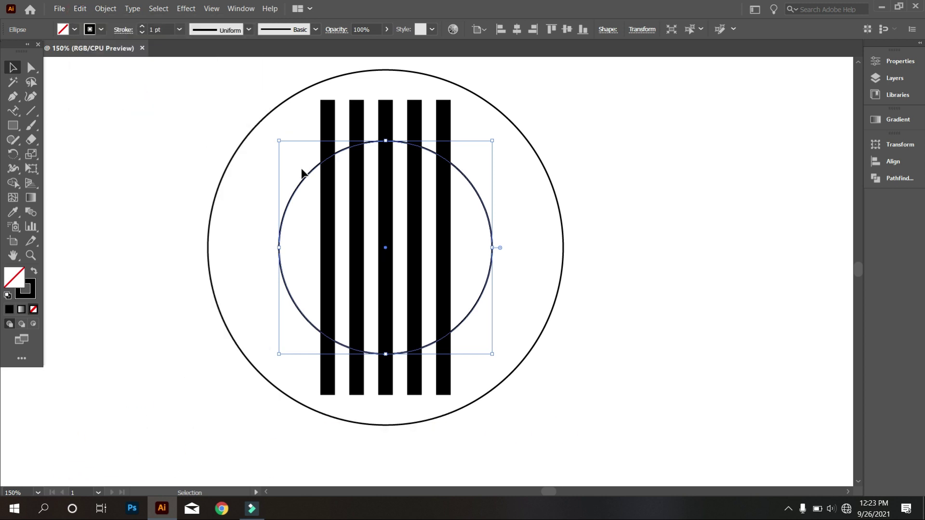
left_click_drag(494, 356, 474, 340)
left_click(511, 332)
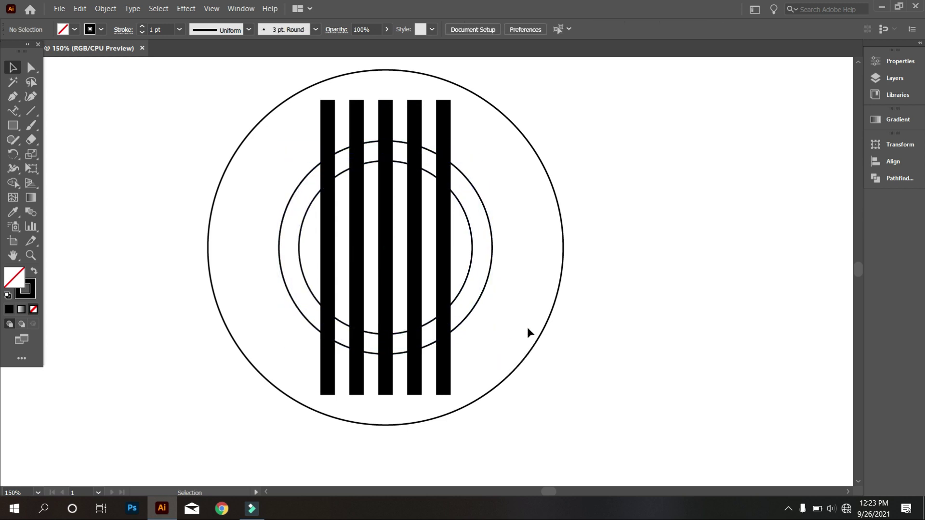
Shorten the stripe group from its lower end and lock the two larger circles.
left_click(440, 375)
left_click_drag(385, 395, 404, 374)
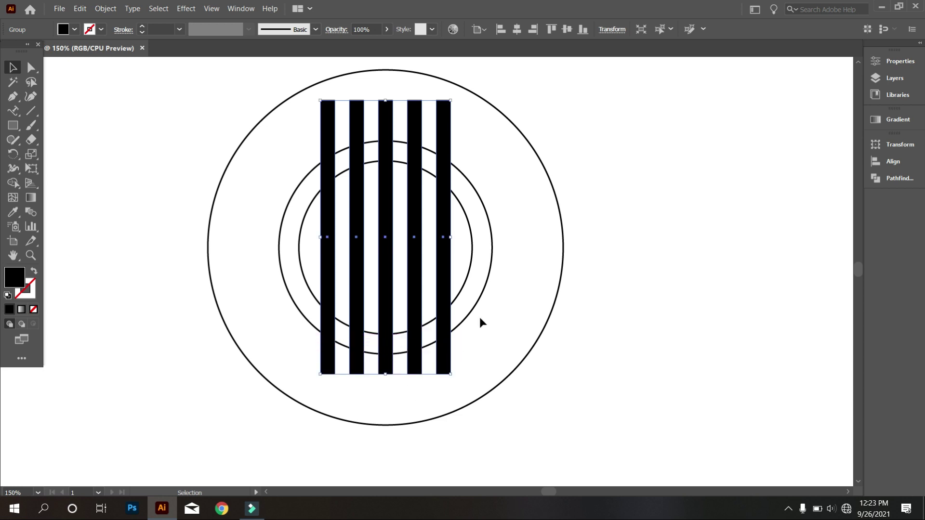
left_click(489, 319)
left_click_drag(604, 363, 481, 272)
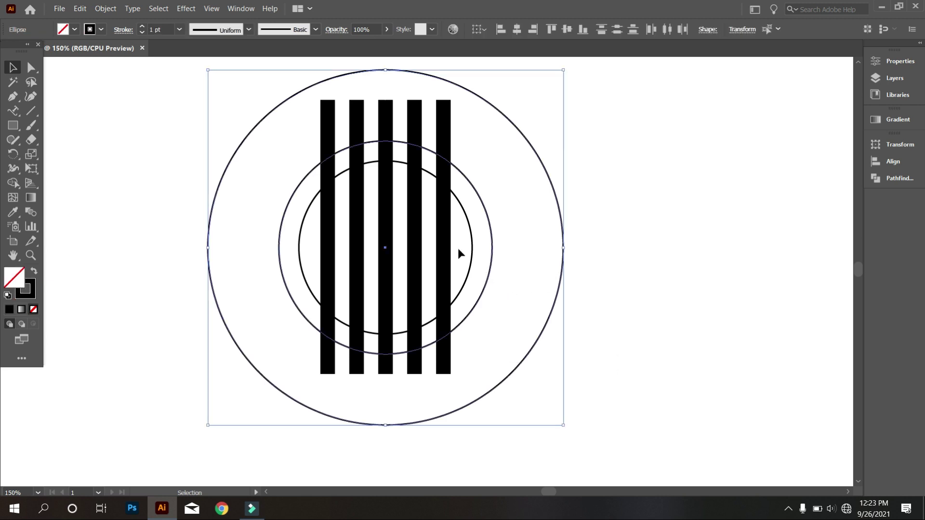
left_click(106, 8)
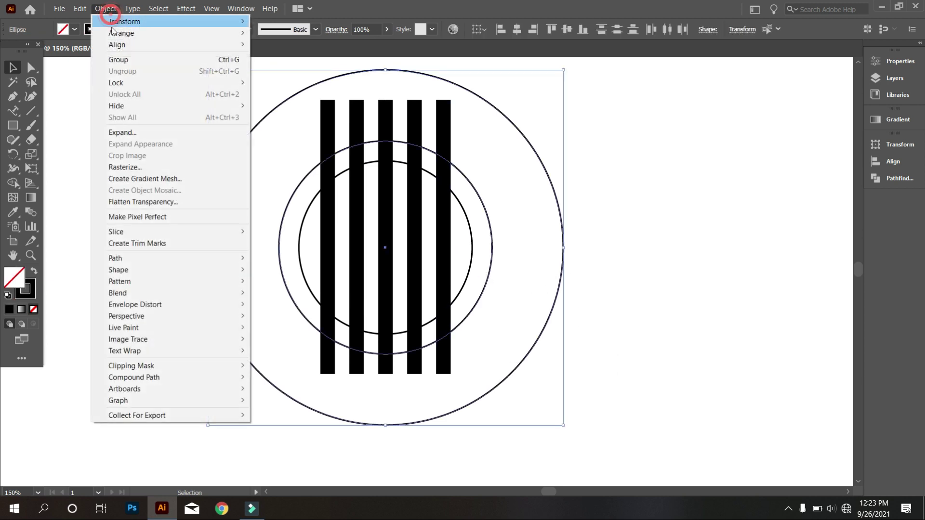
mouse_move(233, 83)
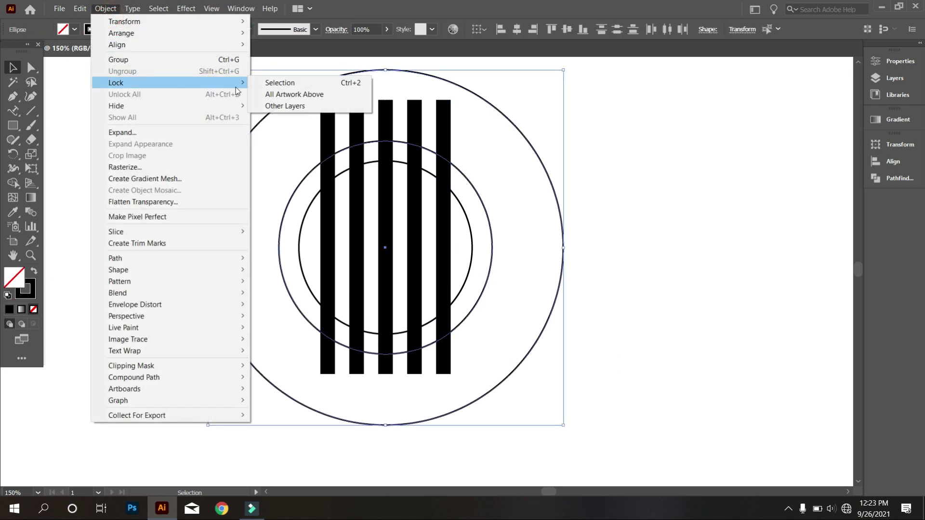
left_click(271, 82)
Trim off the parts of the stripes above and below the innermost circle with the Shape Builder tool.
key("ctrl+a")
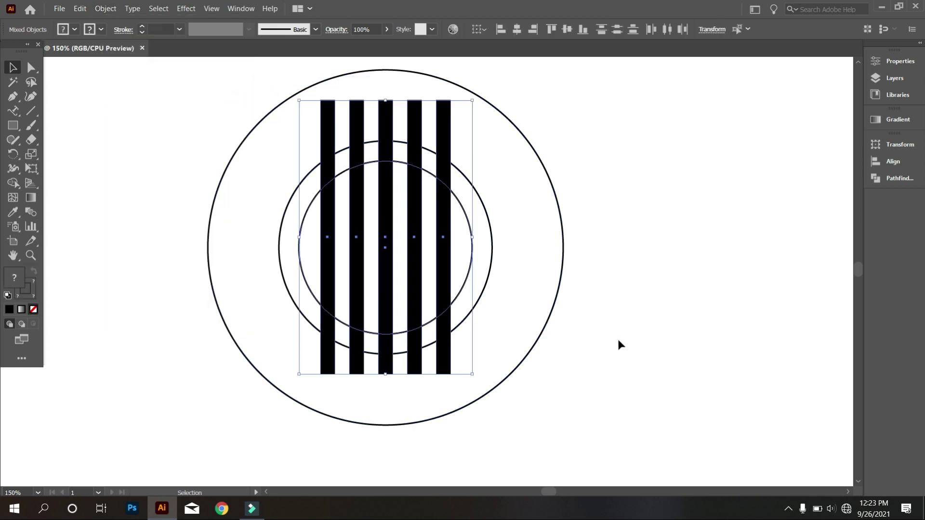
left_click(13, 183)
left_click_drag(279, 151, 457, 152)
mouse_move(481, 333)
left_mouse_down()
mouse_move(333, 366)
mouse_move(291, 362)
left_mouse_up()
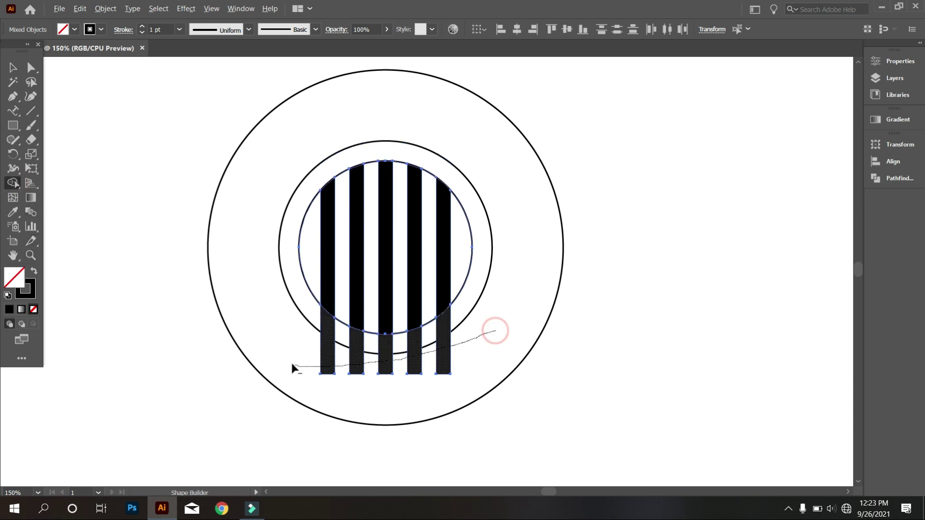
left_click(13, 67)
left_click(80, 100)
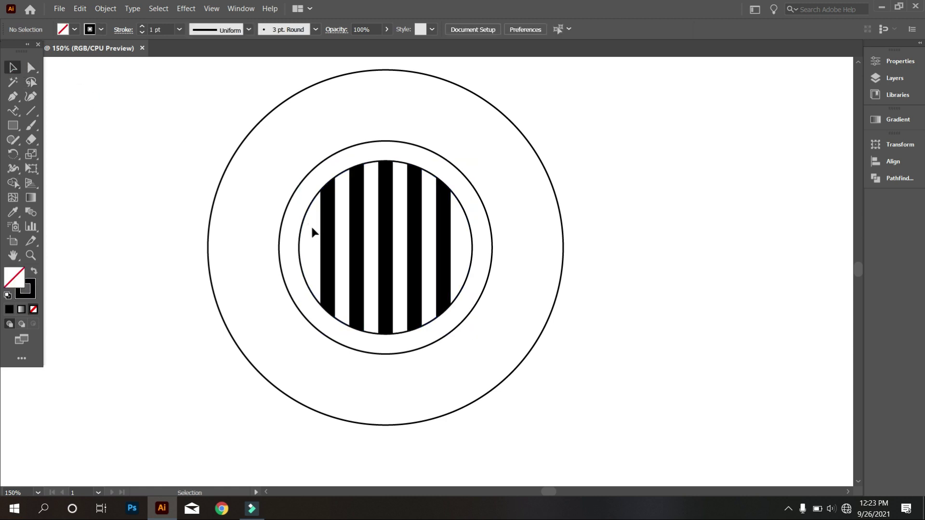
Delete the innermost circle outline around the trimmed stripes.
scroll(308, 243, "up", 1)
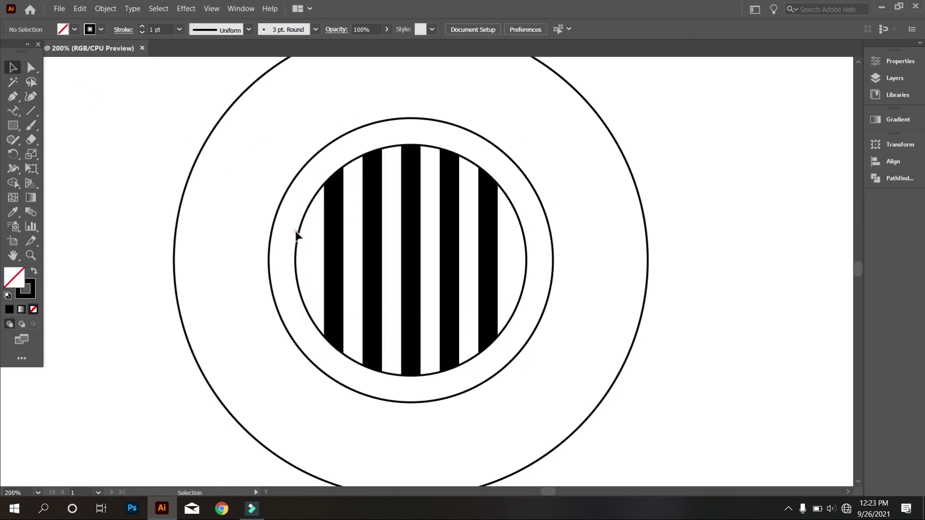
left_click(296, 238)
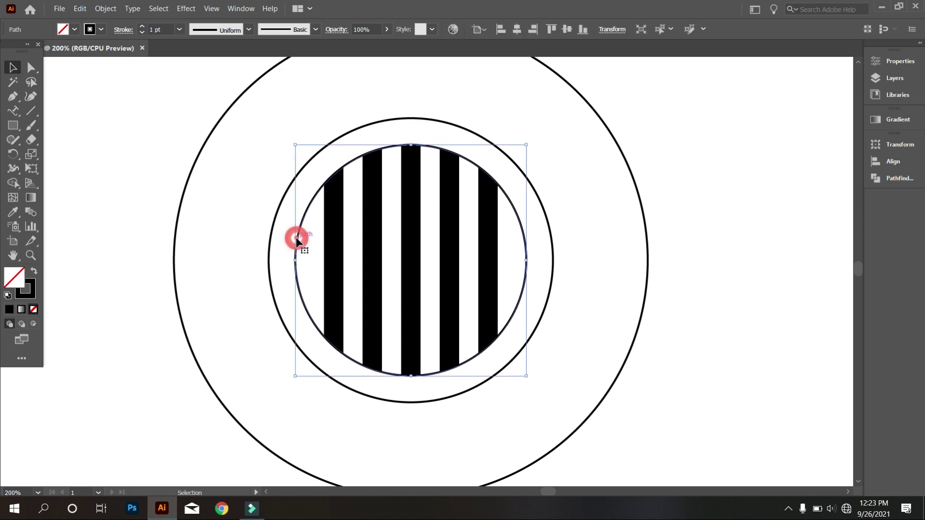
key("Delete")
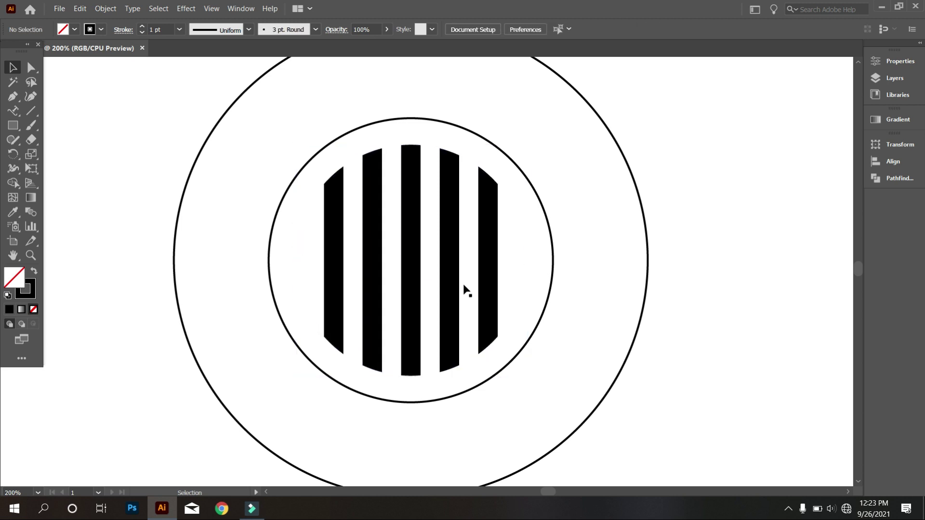
scroll(433, 261, "up", 1)
scroll(431, 269, "down", 1)
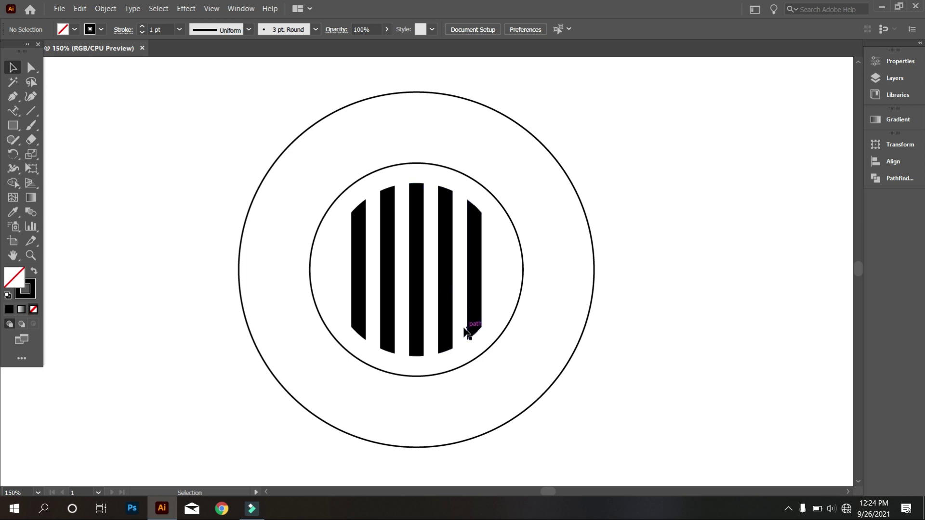
Shorten the stripes from above by moving only their upper anchor points straight down.
left_click(31, 67)
left_click_drag(320, 171, 503, 247)
key("shift+Down")
key("shift+Down")
key("shift+Down")
key("shift+Down")
key("shift+Down")
key("shift+Down")
key("shift+Down")
key("shift+Down")
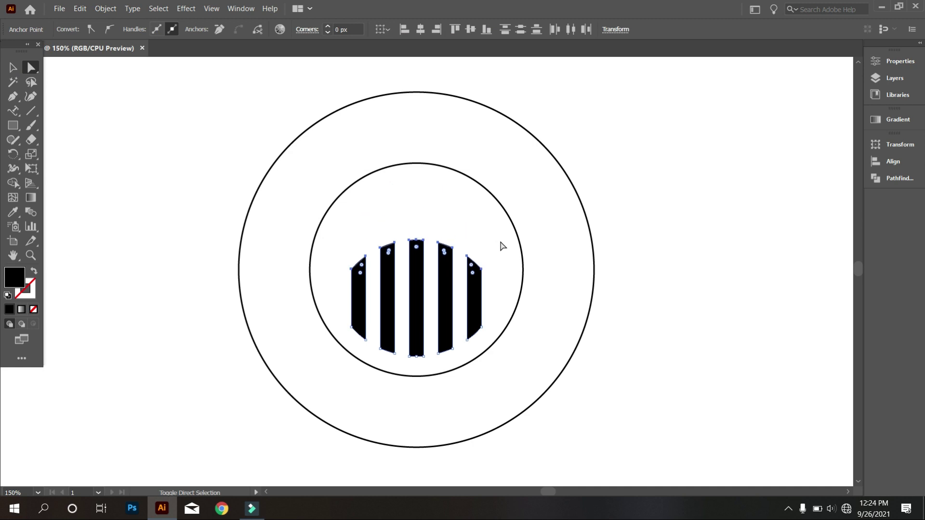
Scale the whole stripe group down proportionally inside the inner circle, undoing the extra vertical squash.
left_click(14, 67)
left_click_drag(417, 356, 423, 310)
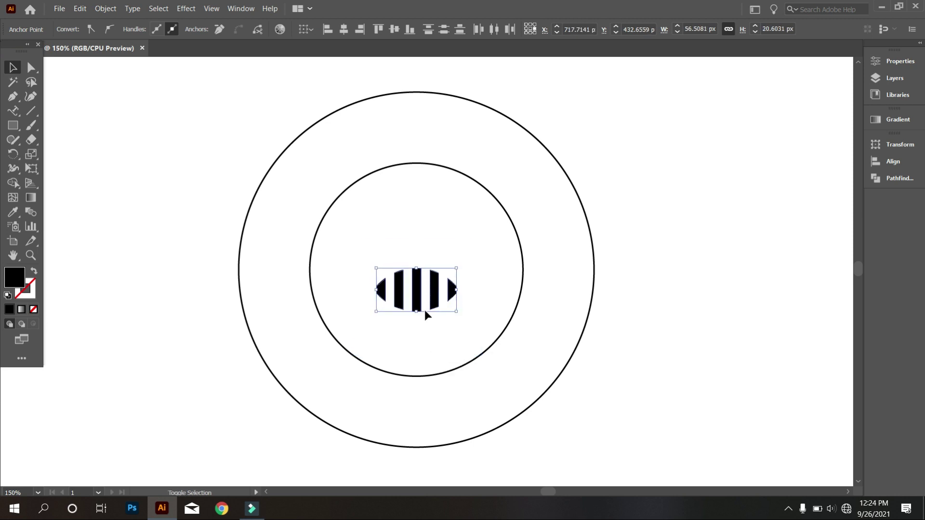
key("ctrl+z")
left_click(454, 327)
left_click(418, 301)
Move the stripe group down toward the inner circle's lower edge and slightly reduce its width and height.
key("shift+Down")
key("shift+Down")
key("shift+Down")
key("shift+Down")
key("shift+Down")
key("shift+Down")
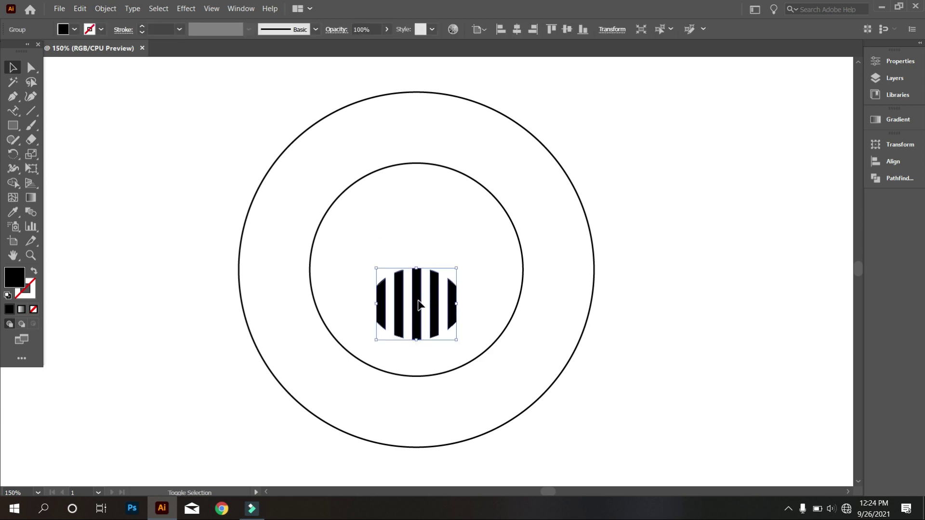
left_click_drag(427, 282, 420, 281)
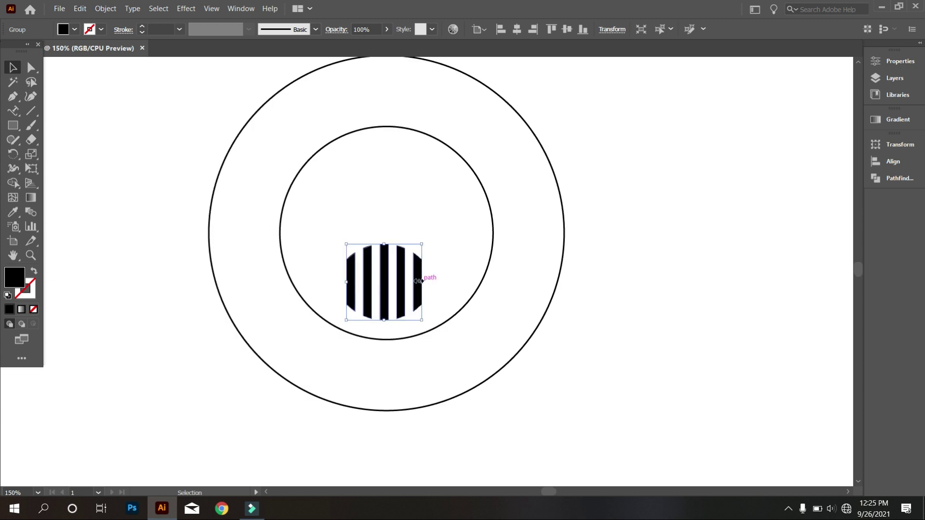
left_click_drag(384, 244, 385, 249)
left_click(388, 229)
Unlock the two circles and align them with the stripe group by their horizontal centers.
scroll(413, 268, "down", 2)
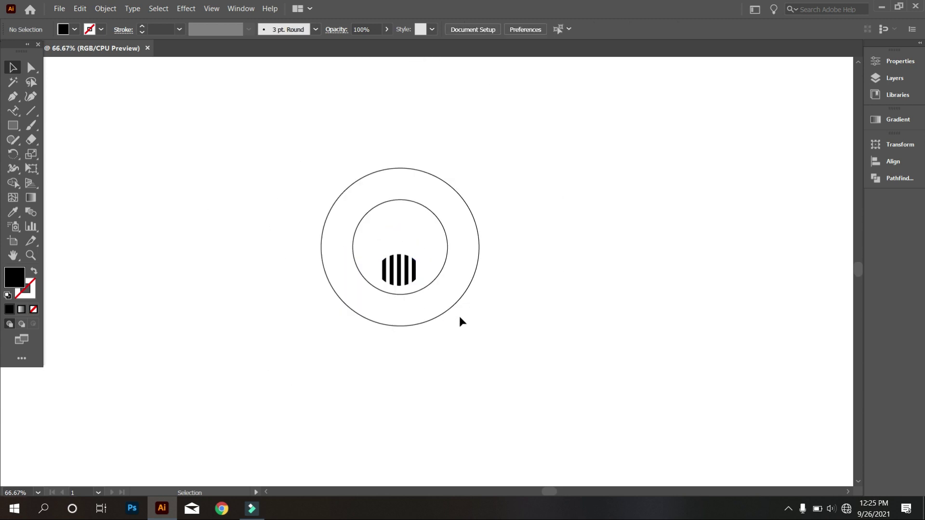
left_click_drag(467, 316, 305, 177)
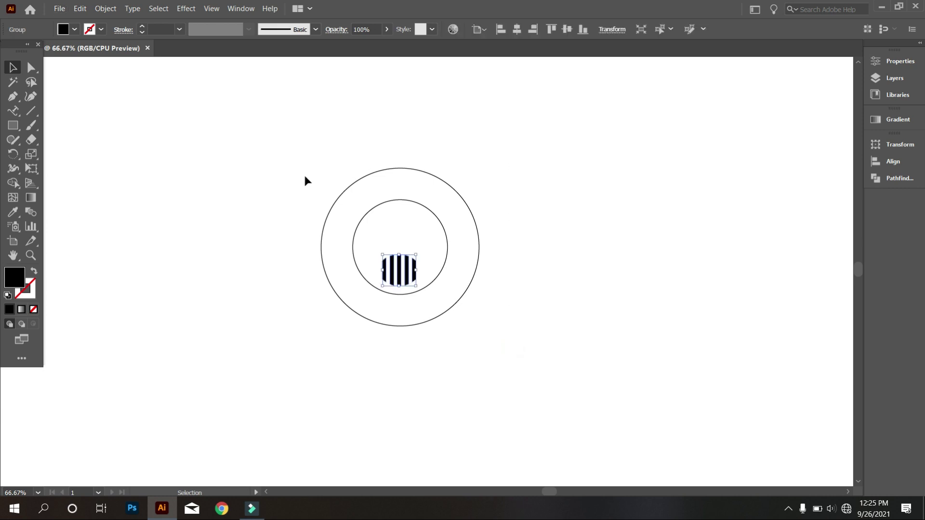
left_click(106, 8)
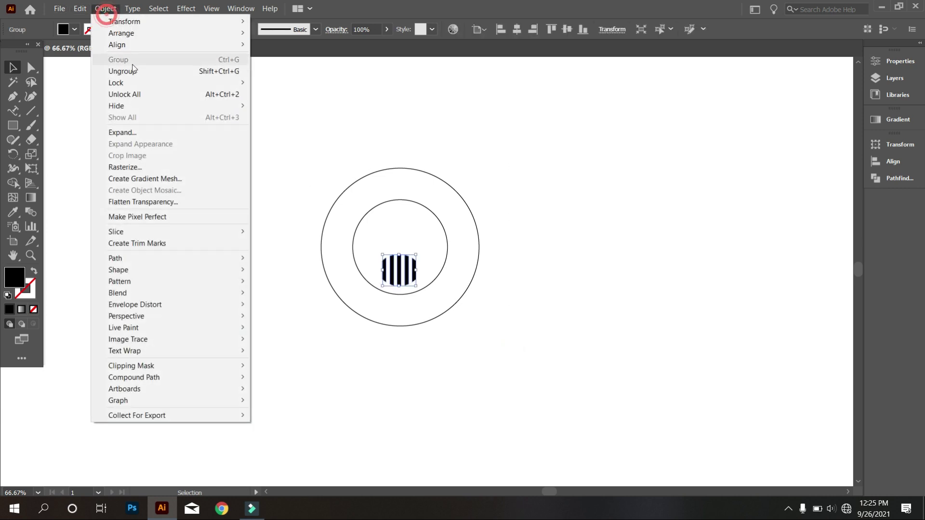
left_click(159, 92)
left_click(215, 140)
left_click_drag(270, 128, 501, 332)
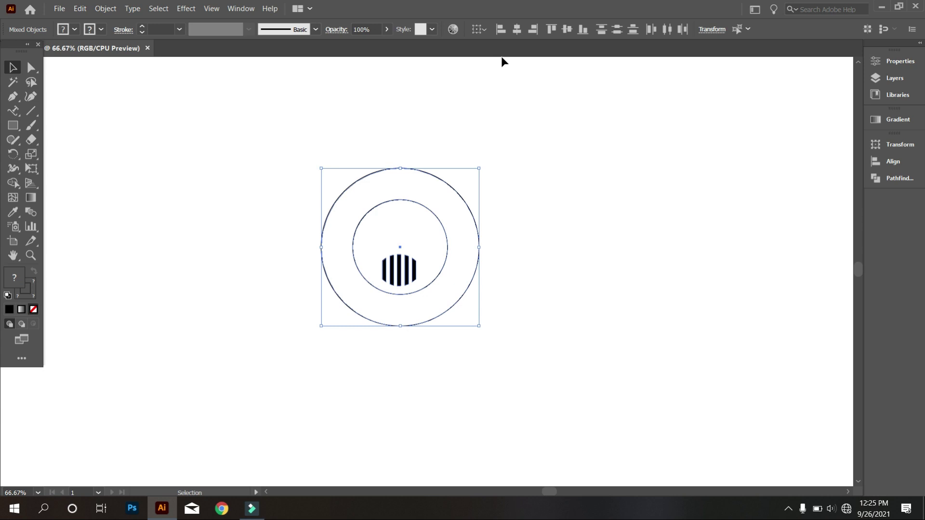
left_click(513, 32)
left_click(541, 117)
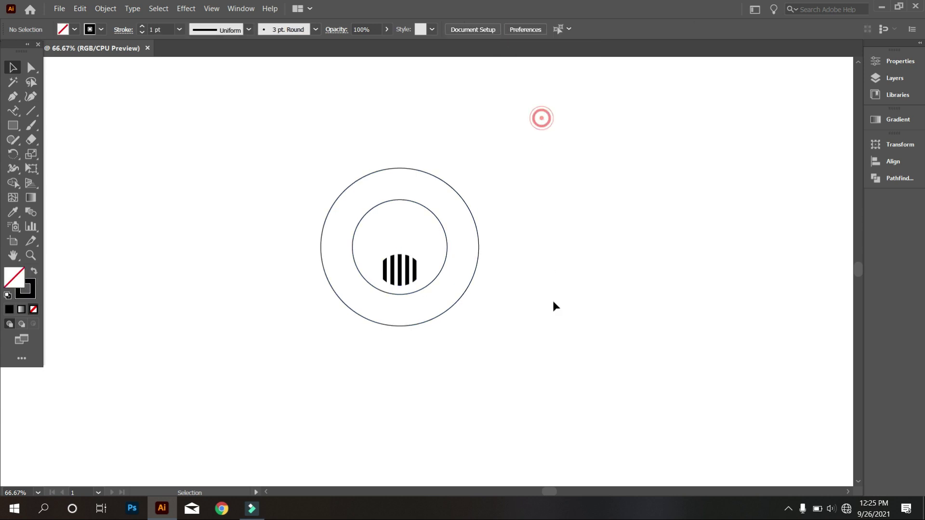
Draw a narrow rectangle as wide as one stripe and place it horizontally outside the circles.
scroll(460, 318, "up", 1)
scroll(389, 308, "up", 1)
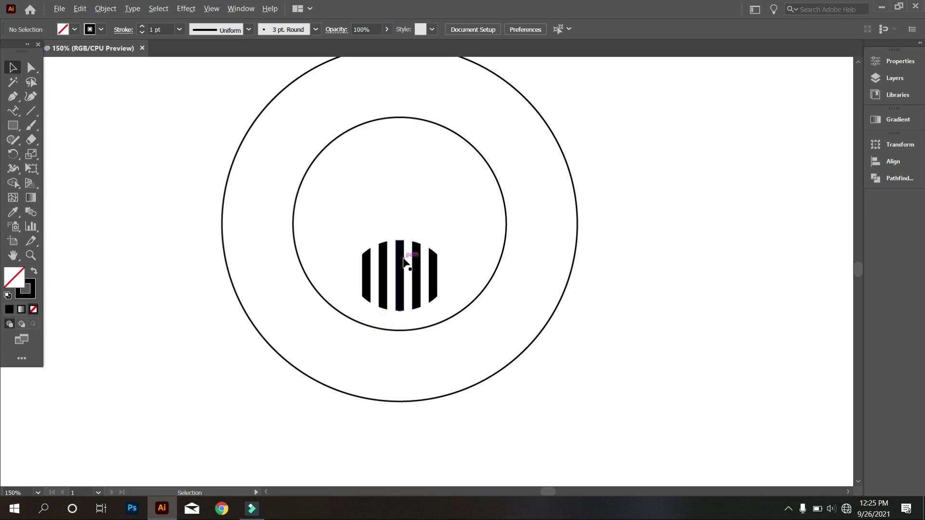
scroll(405, 260, "up", 1)
scroll(405, 260, "up", 1)
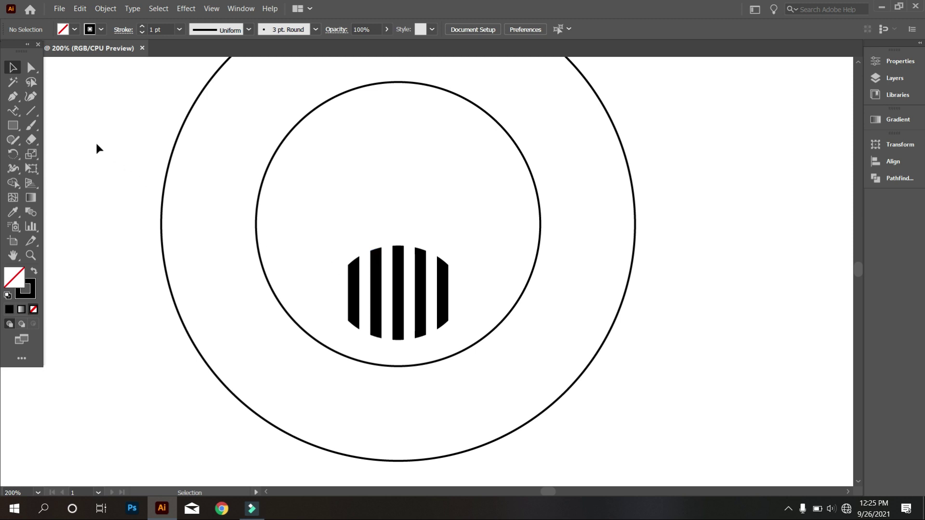
scroll(305, 211, "down", 1)
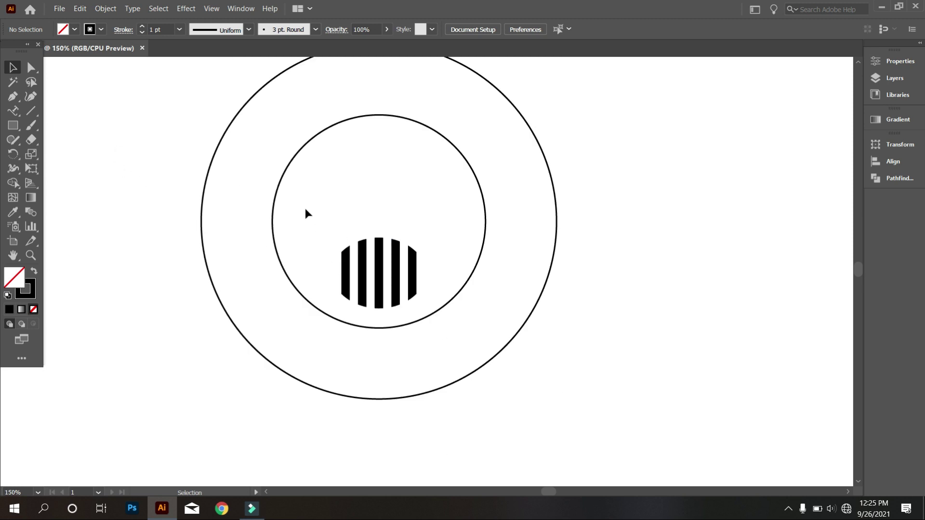
scroll(251, 210, "left", 4)
left_click(13, 126)
left_click_drag(456, 224, 466, 302)
left_click(13, 67)
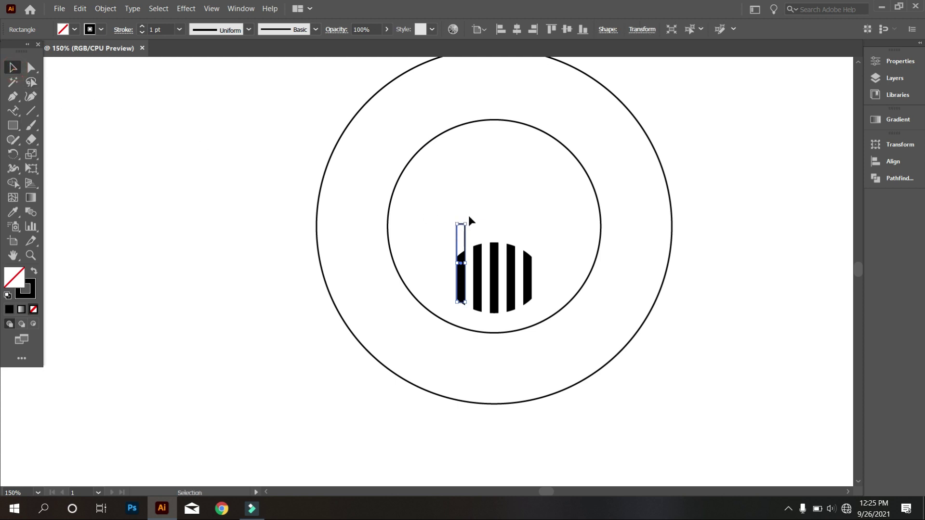
left_click_drag(467, 216, 263, 267)
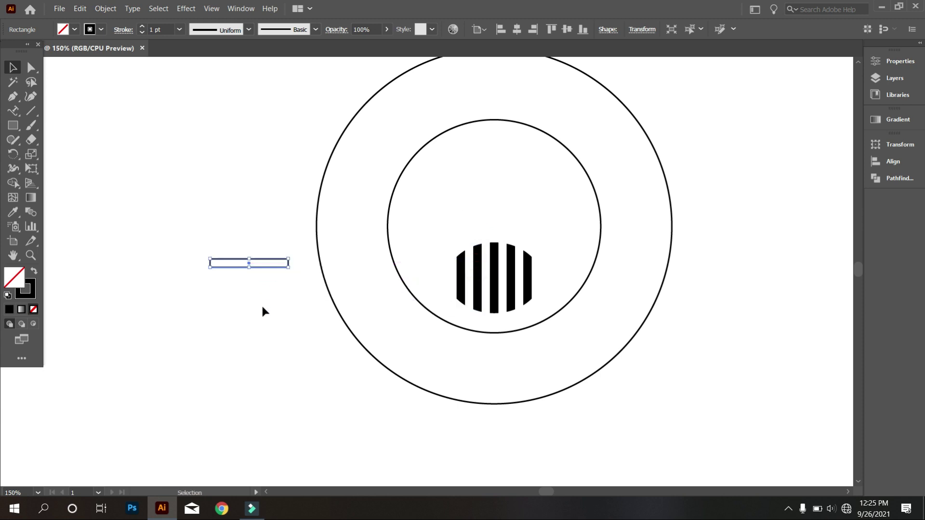
Give the rectangle a black fill with no stroke and lengthen it at its outer end.
scroll(215, 271, "up", 2)
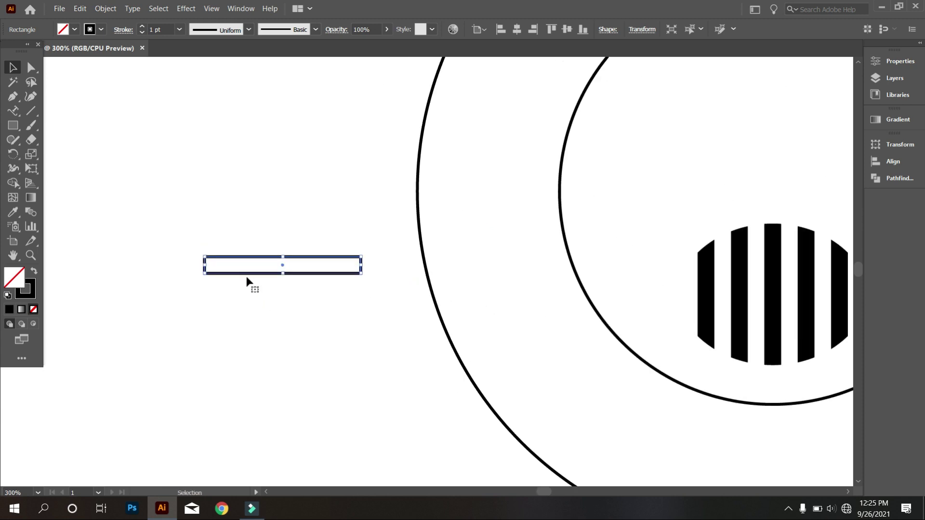
left_click(189, 291)
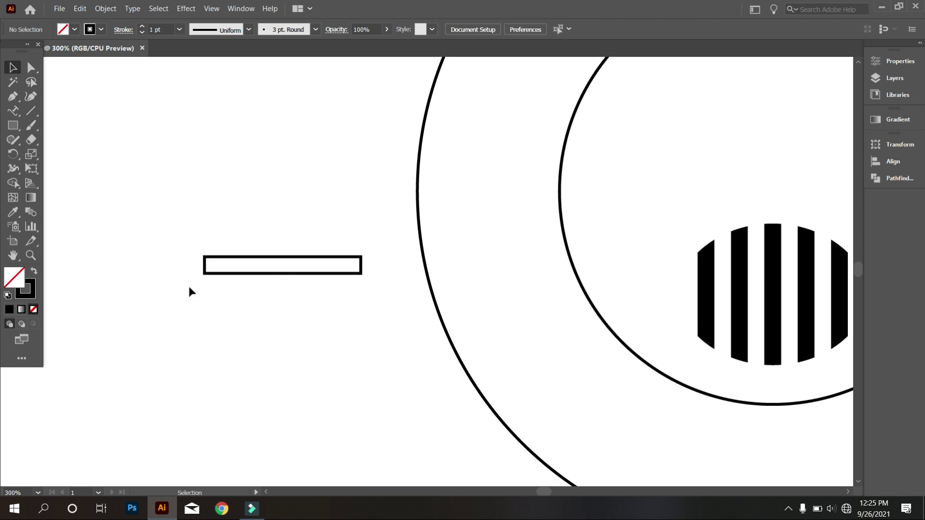
left_click(32, 272)
left_click(279, 273)
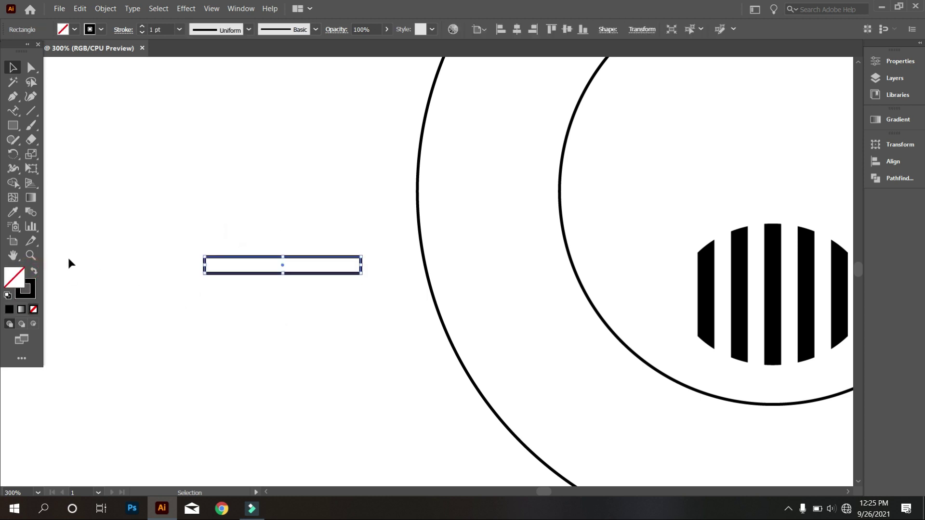
left_click(34, 274)
left_click(227, 313)
left_click(234, 262)
left_click_drag(204, 265, 70, 262)
Add a thinner copy of the black bar just below it and thicken the upper bar.
scroll(308, 333, "down", 1)
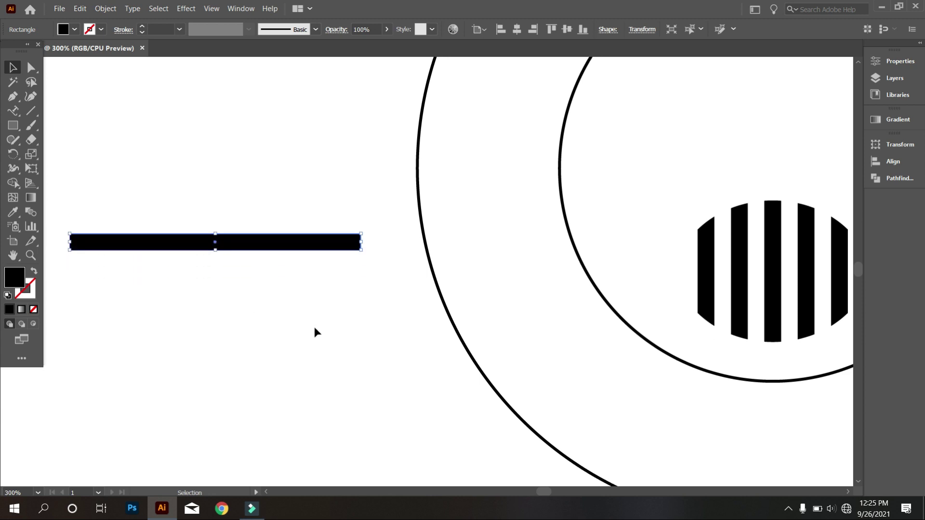
scroll(319, 328, "down", 1)
key("space")
left_click_drag(254, 337, 395, 330)
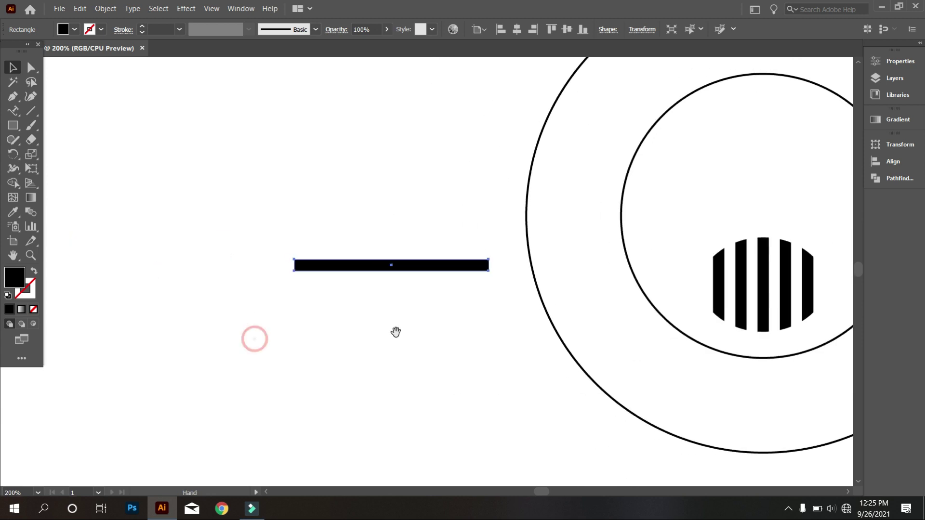
left_click(369, 333)
scroll(397, 291, "up", 1)
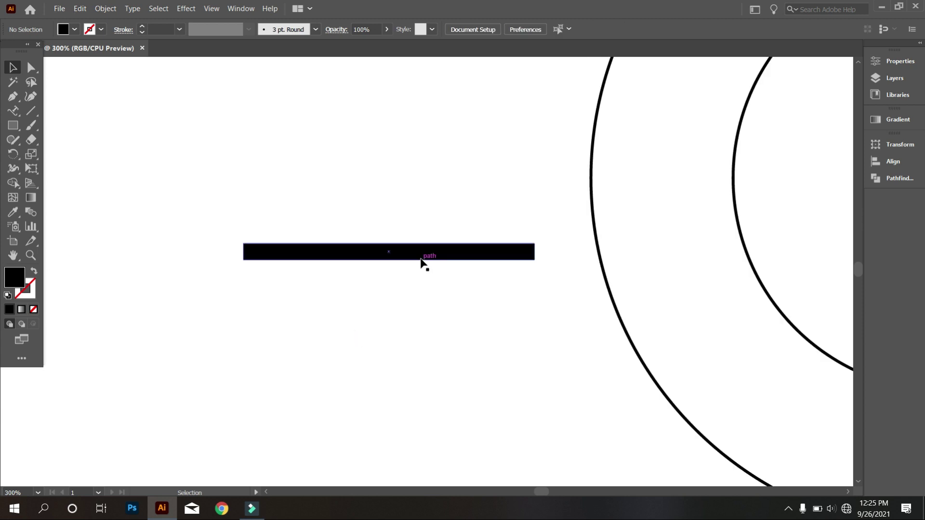
scroll(408, 263, "up", 1)
left_click_drag(401, 243, 415, 282)
left_click(407, 313)
key("v")
left_click(406, 294)
left_click(411, 321)
left_click(383, 301)
Group the thick and thin horizontal bars into one object.
left_click_drag(194, 192, 329, 345)
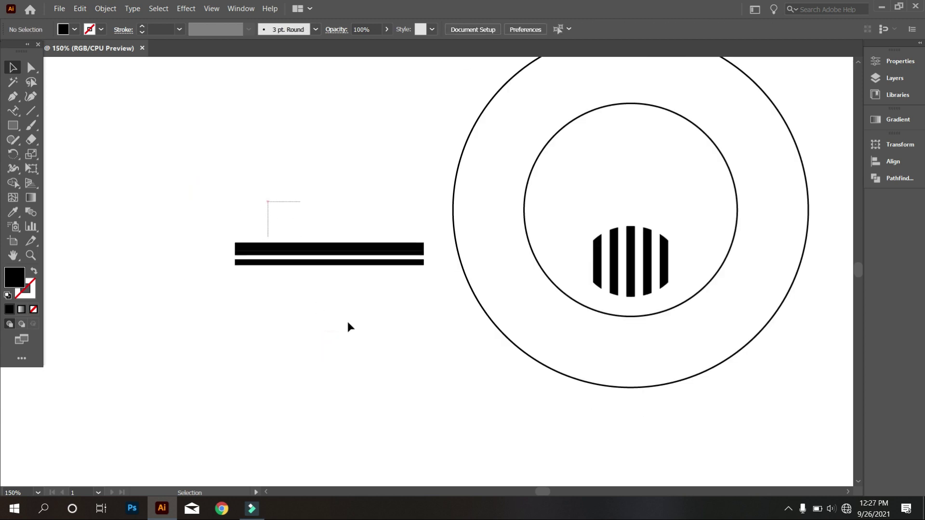
key("ctrl+z")
key("ctrl+minus")
right_click(353, 261)
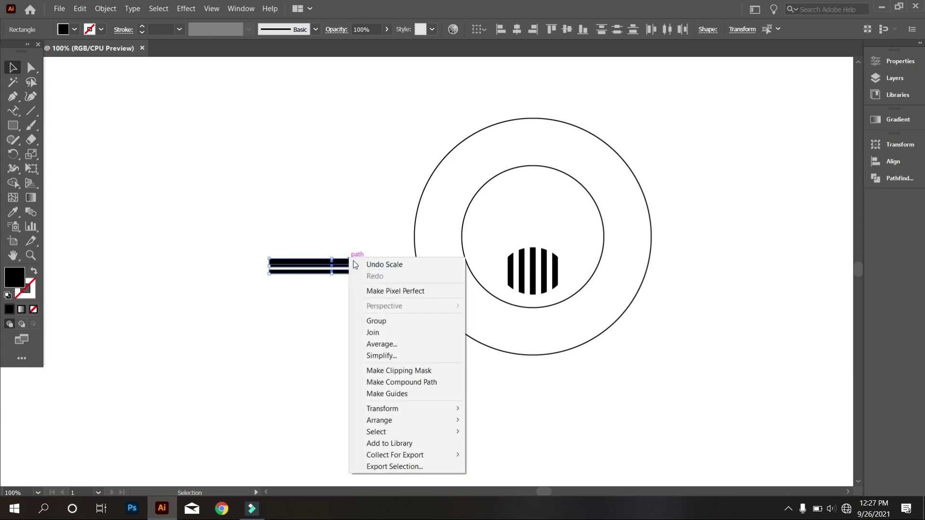
left_click(382, 321)
Move the bar group into the inner circle, centered just above the vertical stripes.
left_click_drag(356, 264, 552, 232)
scroll(574, 257, "up", 1)
left_click(575, 262)
left_click_drag(573, 279, 509, 296)
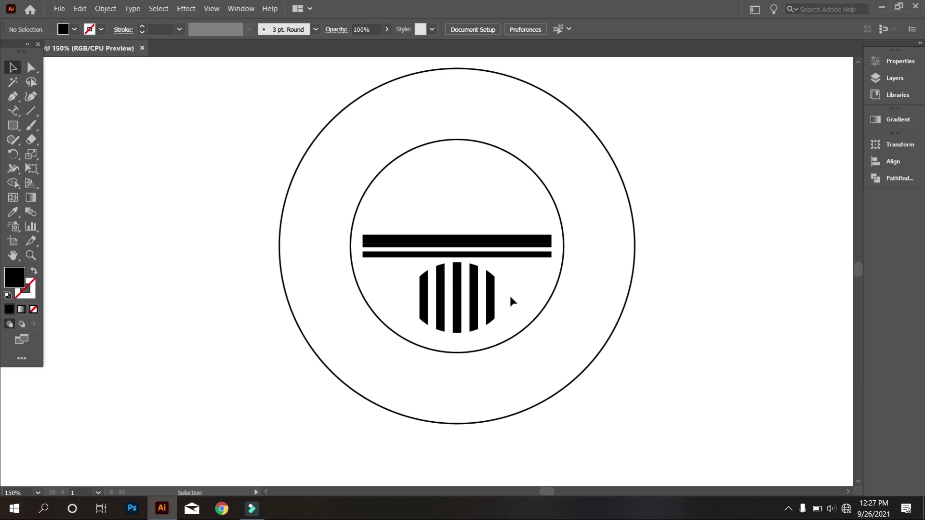
scroll(493, 270, "up", 1)
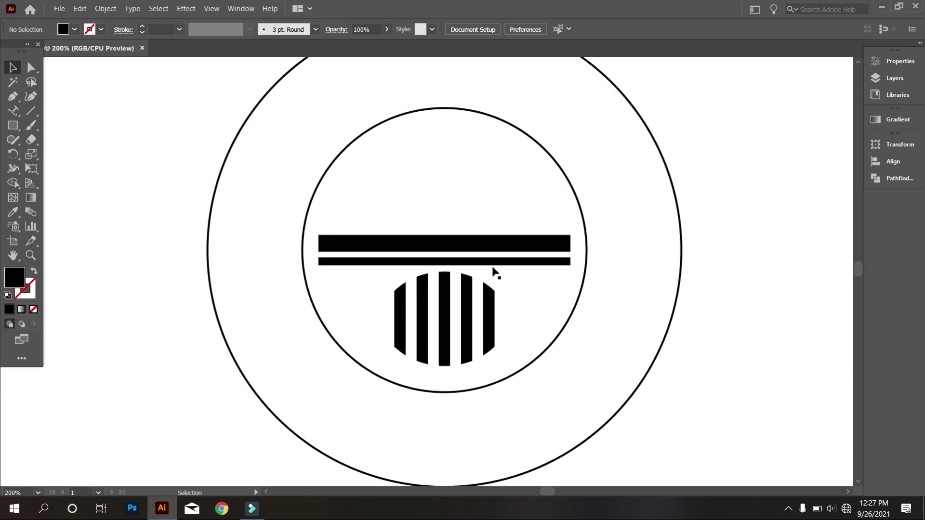
Ungroup the horizontal bars and make the thick upper bar slightly thinner from its top edge.
scroll(488, 265, "up", 1)
left_click(447, 237)
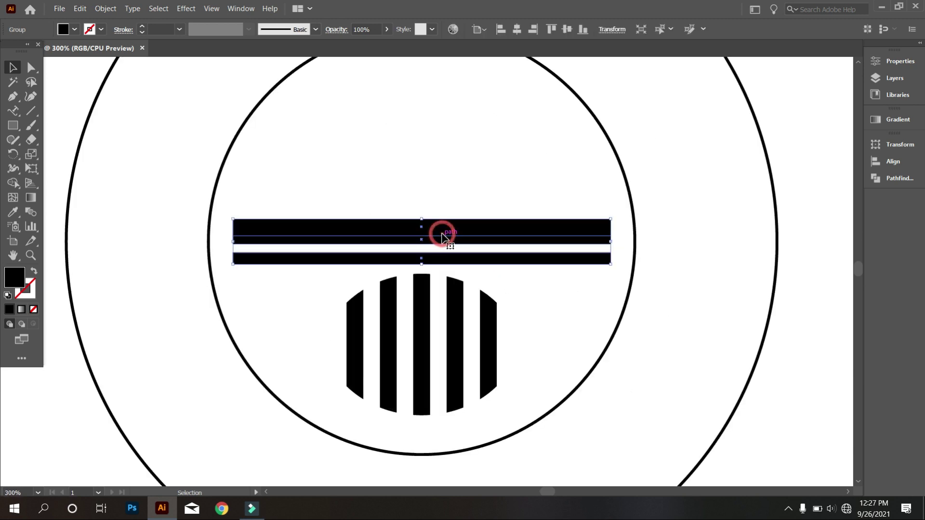
right_click(444, 233)
left_click(493, 321)
left_click(442, 237)
left_click_drag(436, 194, 419, 223)
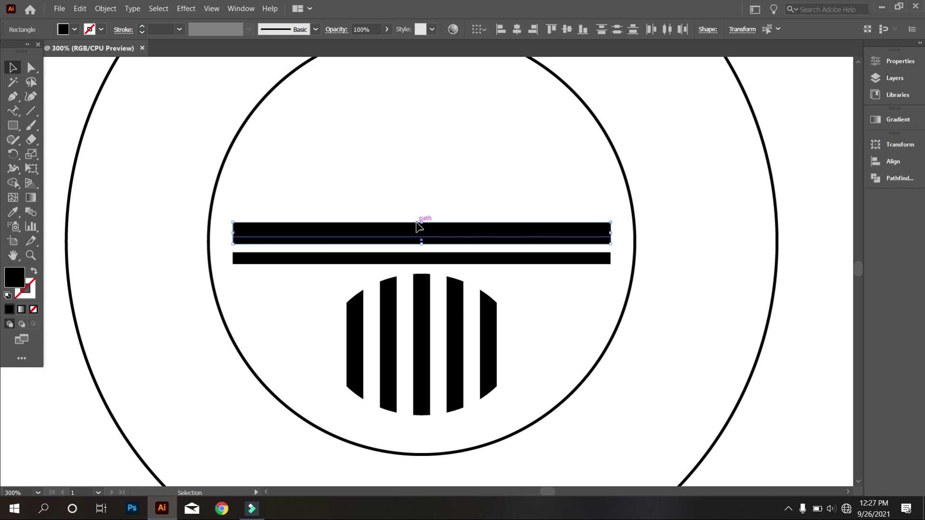
key("Down")
key("Down")
left_click(437, 188)
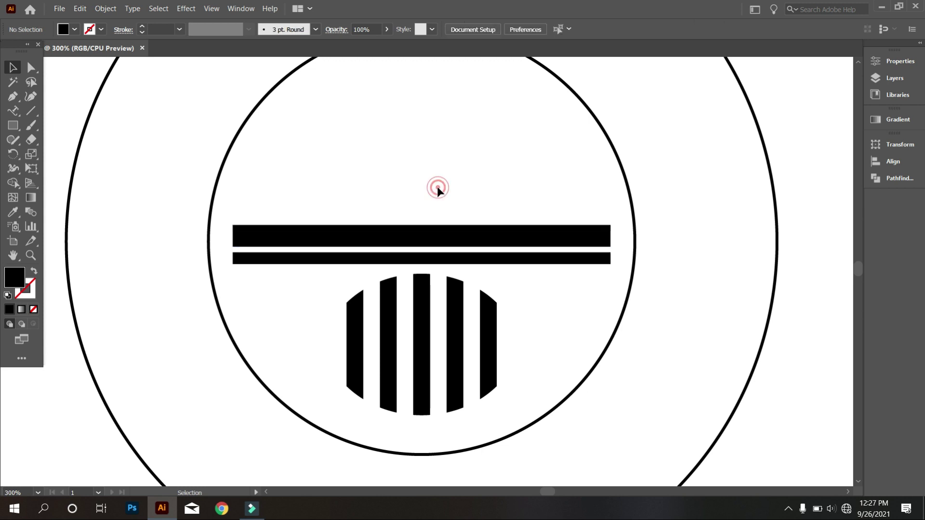
left_click_drag(432, 208, 438, 246)
key("Up")
key("Up")
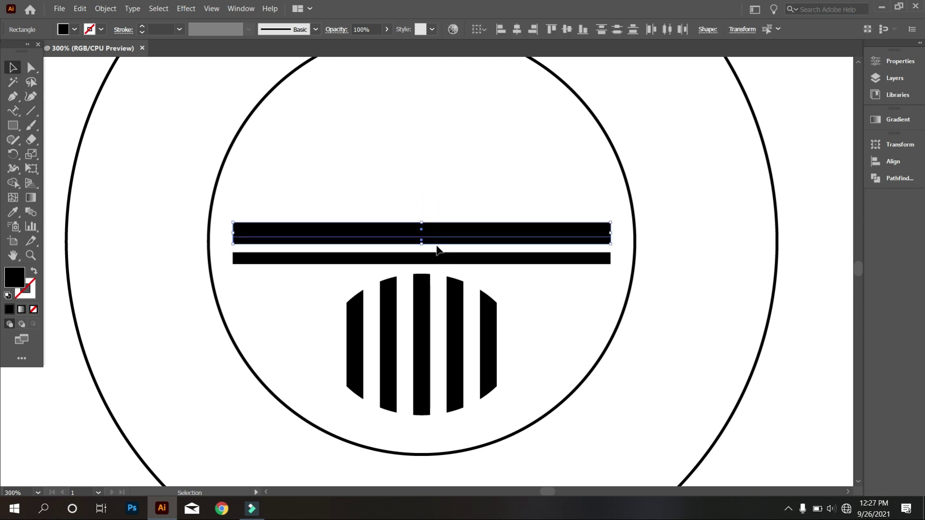
left_click(511, 182)
Draw a vertical line about 180 px long beside the outer circle and give it a black stroke.
key("ctrl+1")
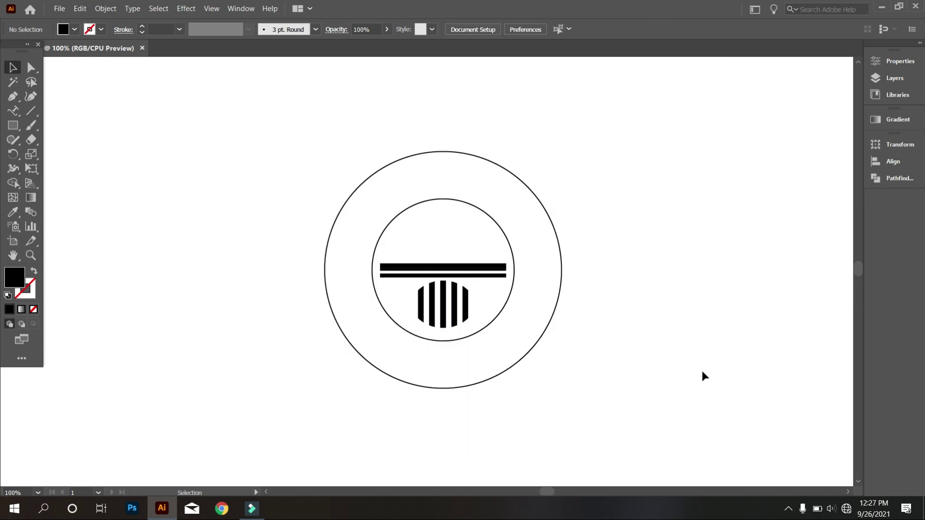
scroll(617, 390, "up", 1)
scroll(568, 372, "up", 1)
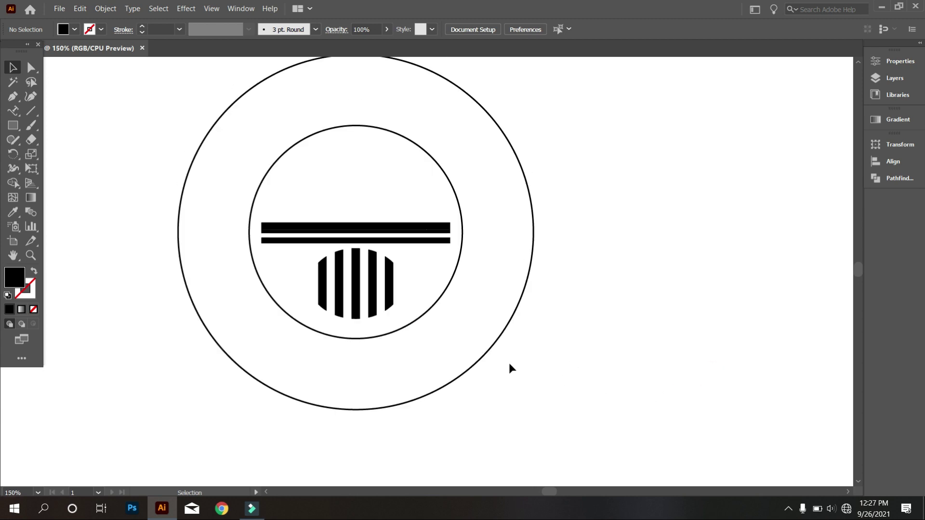
left_click_drag(468, 347, 536, 342)
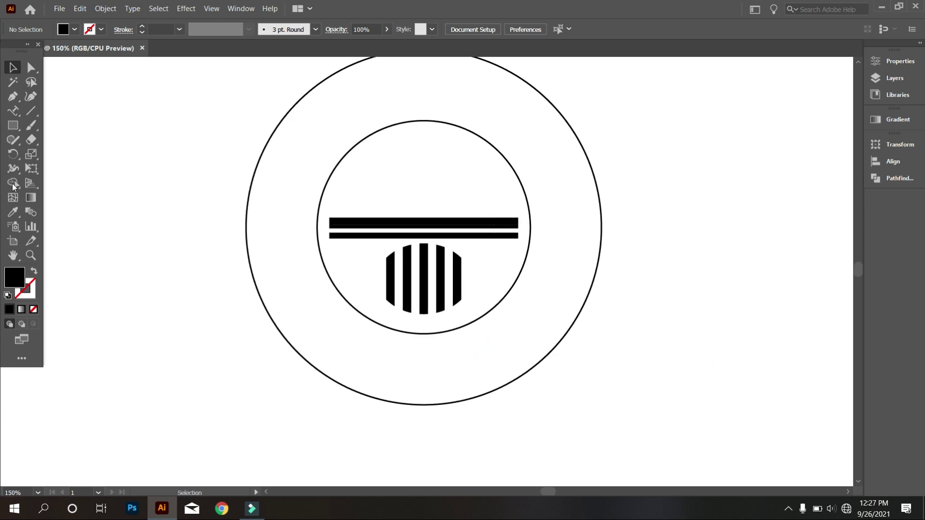
left_click(31, 115)
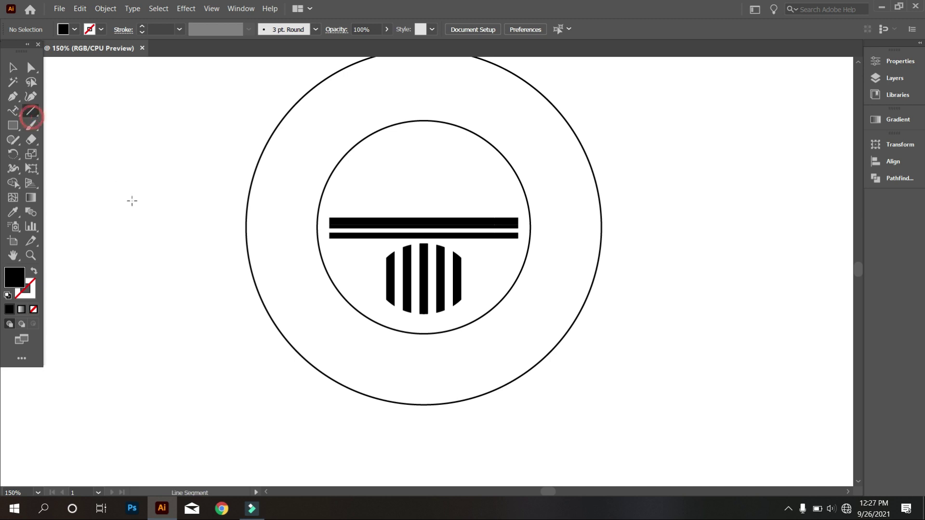
left_click_drag(147, 135, 159, 389)
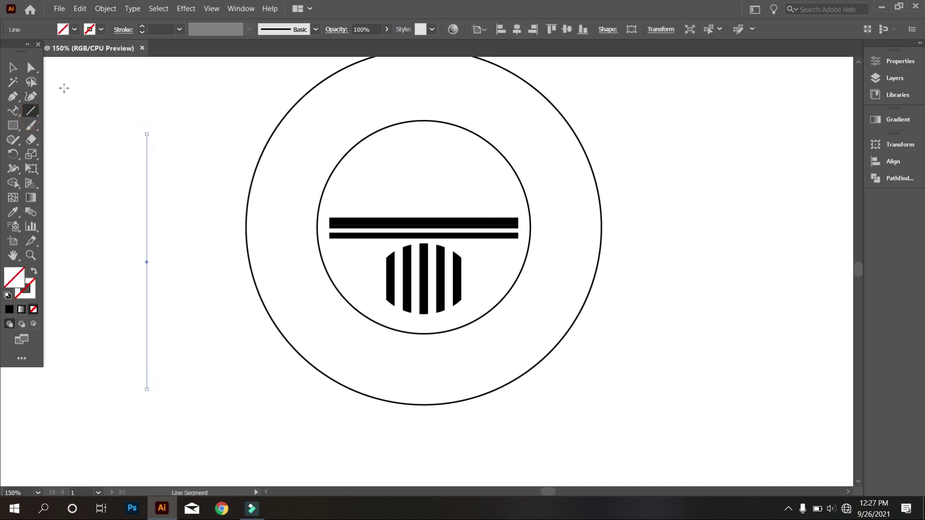
left_click(101, 30)
left_click(36, 54)
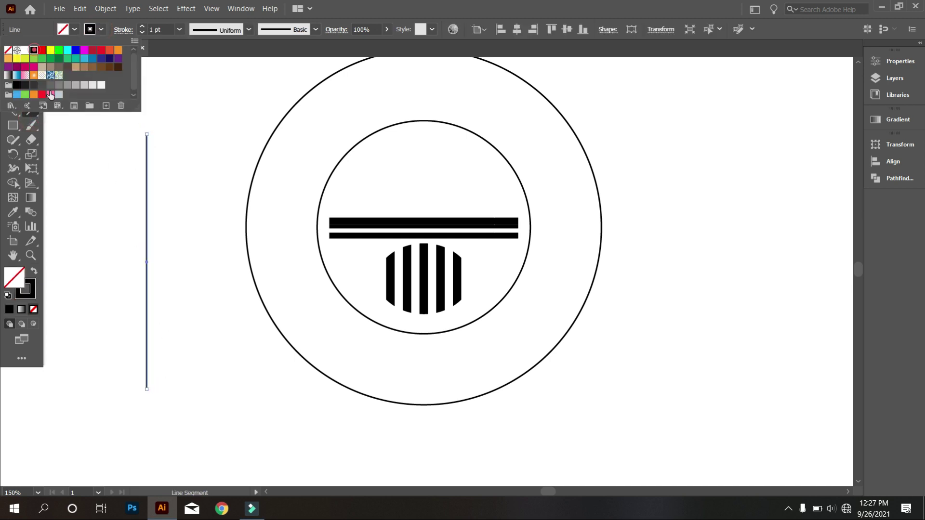
left_click(66, 141)
left_click(13, 68)
left_click(74, 137)
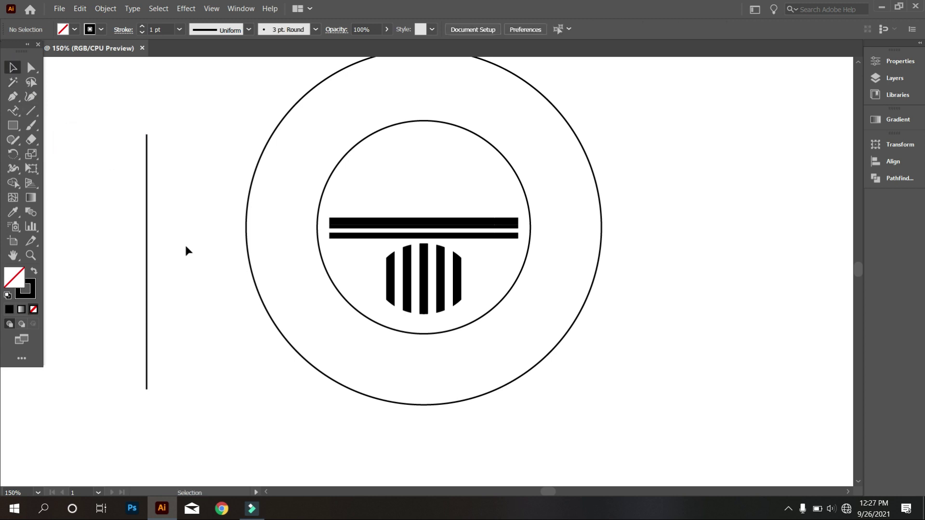
Place the vertical line on the leftmost stripe's upper outer corner and set its rotation angle to 105°.
left_click_drag(147, 263, 387, 255)
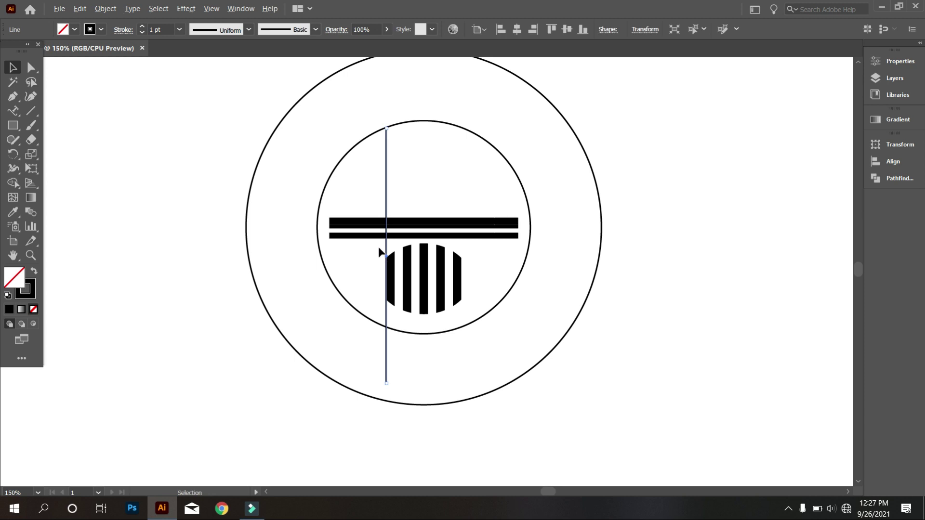
key("ctrl+plus")
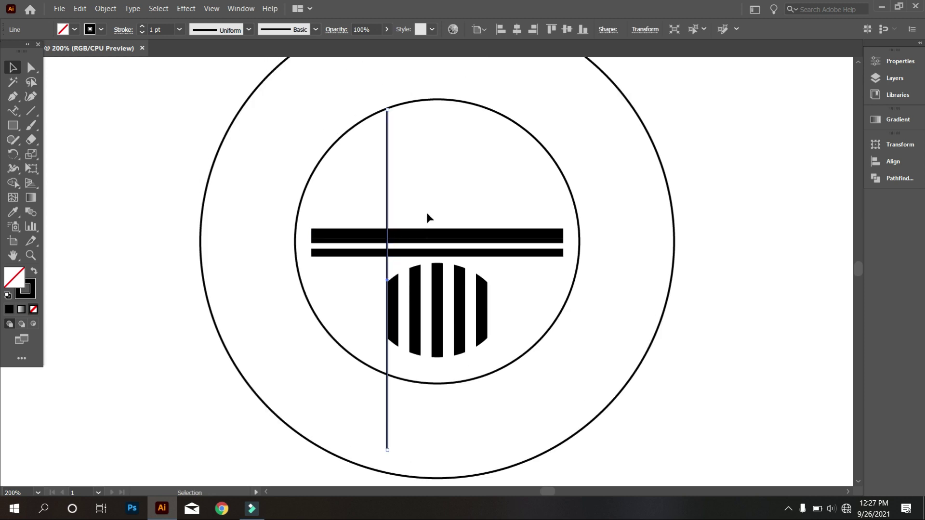
left_click(644, 30)
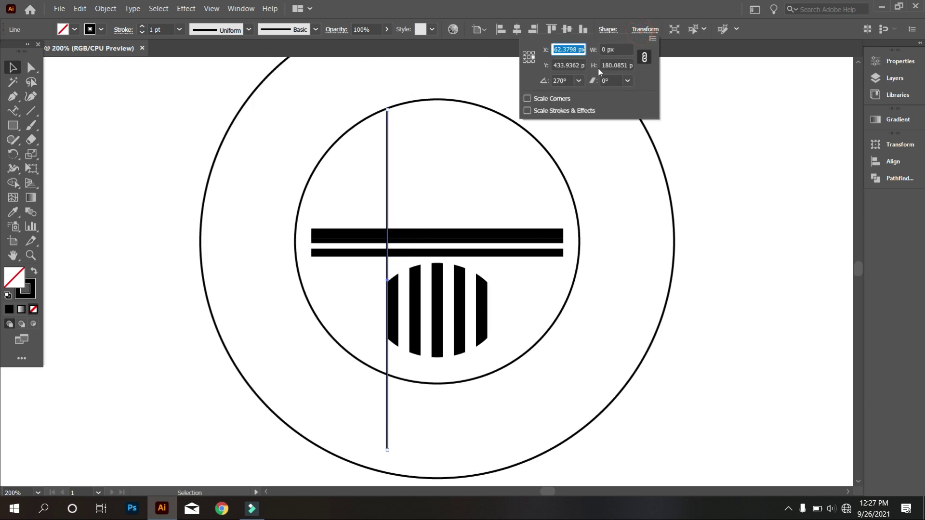
left_click(578, 81)
left_click(594, 139)
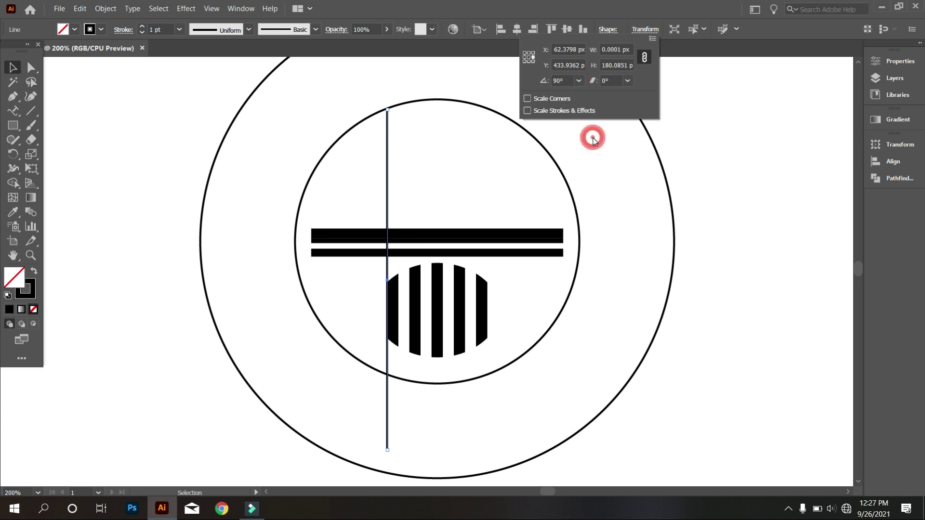
left_click(560, 80)
key("Up")
key("Up")
key("Up")
key("Up")
key("Up")
key("Up")
key("Up")
key("Up")
key("Up")
key("Up")
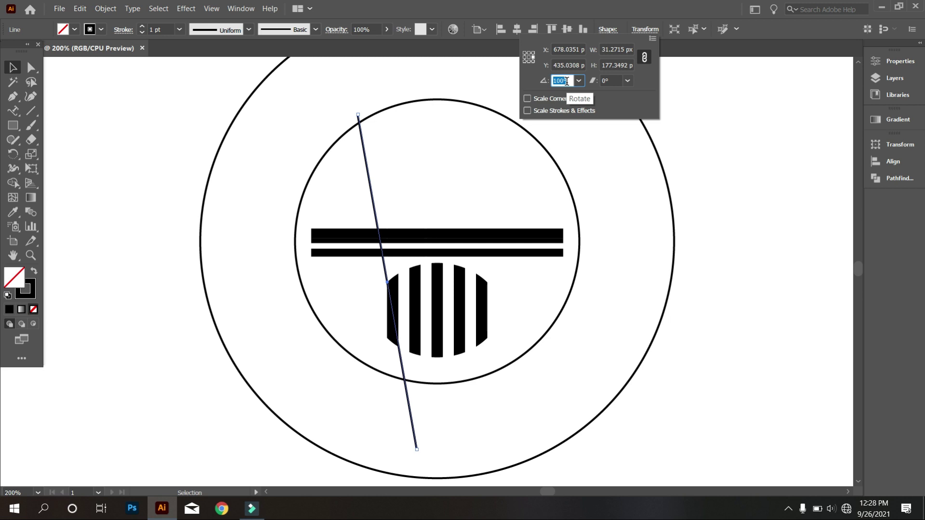
key("Up")
key("Up")
key("Up")
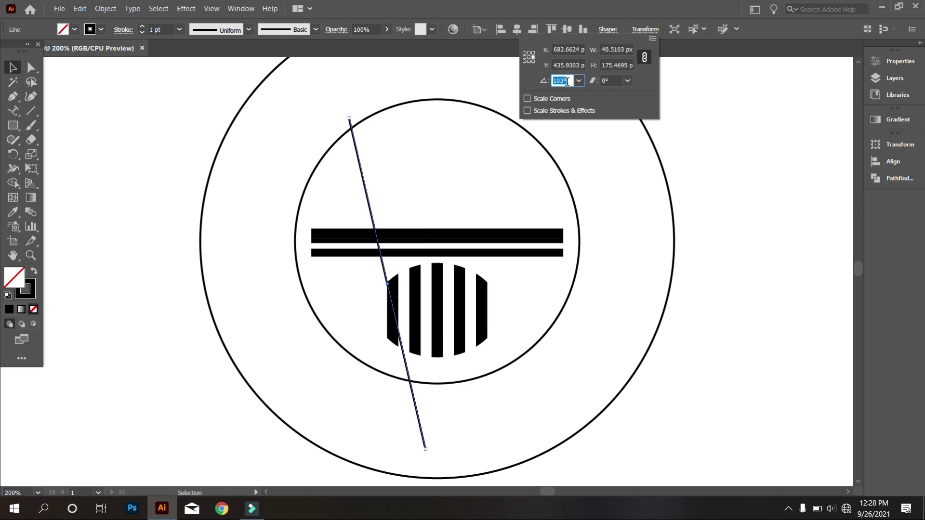
key("Up")
key("Up")
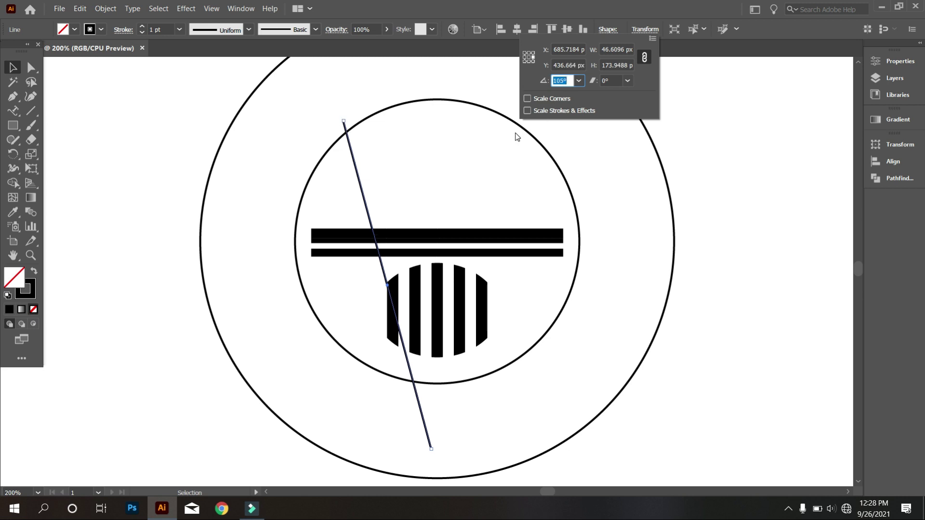
left_click(403, 190)
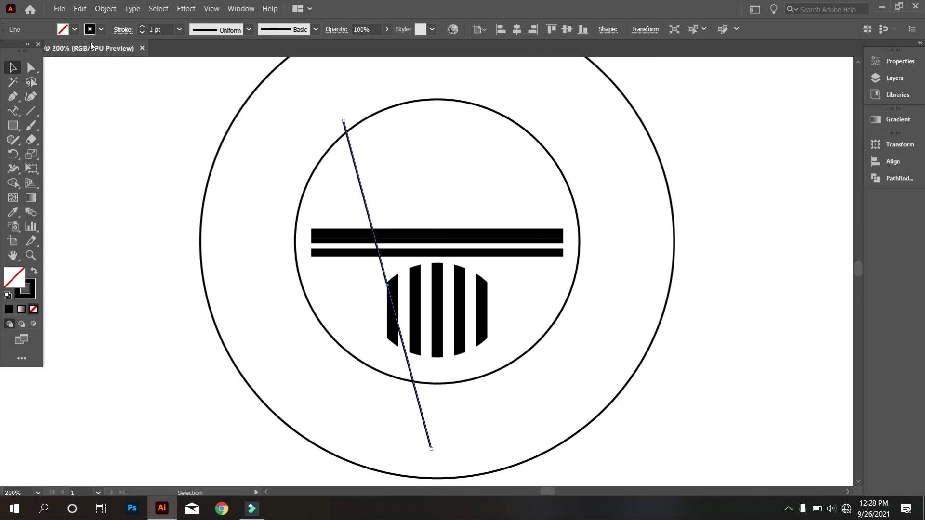
Add a copy of the slanted line in place and rotate the copy further to about 110°.
left_click(80, 8)
left_click(96, 77)
left_click(645, 29)
left_click(561, 80)
type("109")
key("Return")
Switch to outline view and align both slanted lines so they cross at the leftmost stripe's upper outer corner.
scroll(426, 284, "up", 2)
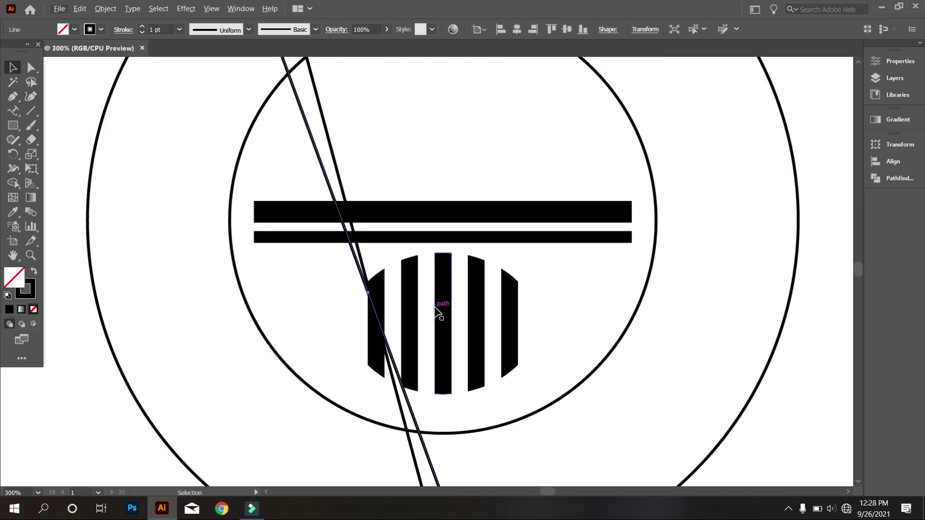
key("ctrl")
key("ctrl+y")
left_click(347, 283)
scroll(346, 289, "up", 6)
scroll(327, 277, "up", 1)
left_click_drag(405, 273, 400, 241)
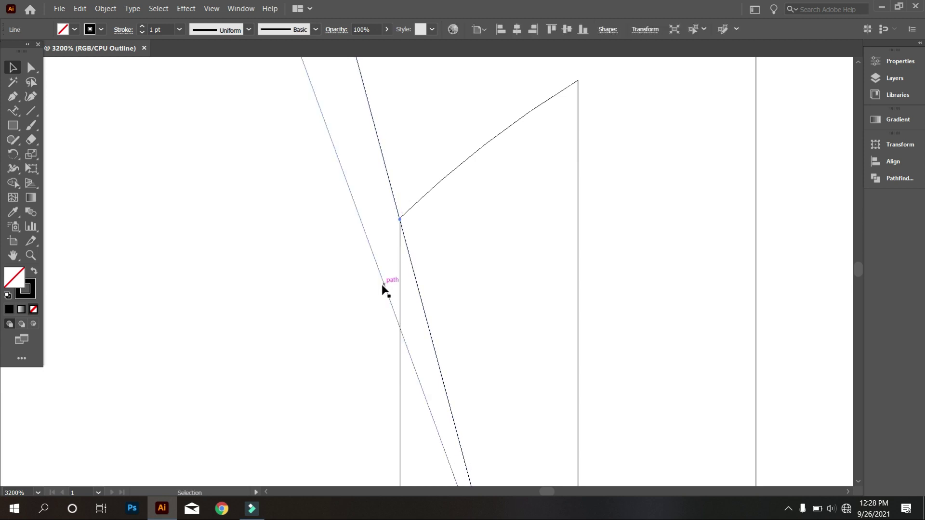
left_click_drag(382, 281, 401, 224)
key("ctrl+minus")
key("ctrl+minus")
key("ctrl+minus")
key("ctrl+minus")
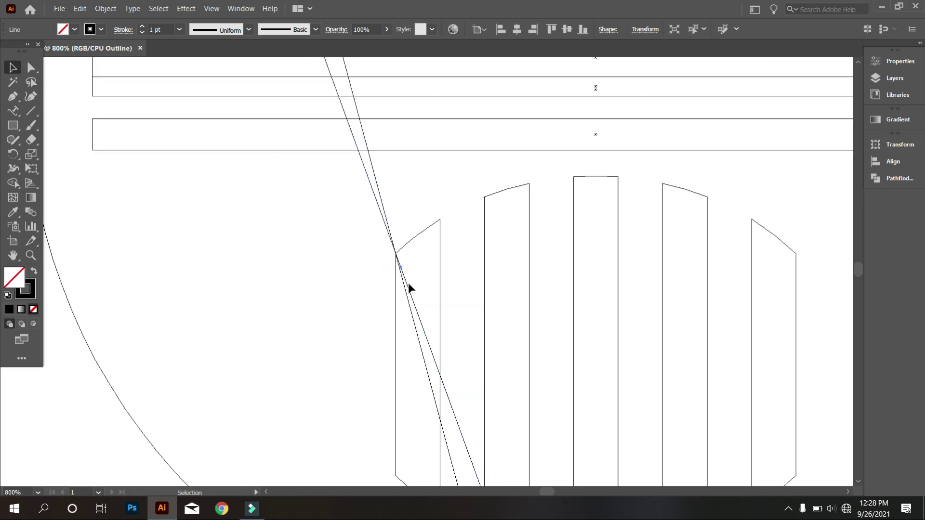
key("ctrl+minus")
key("ctrl+minus")
key("ctrl+minus")
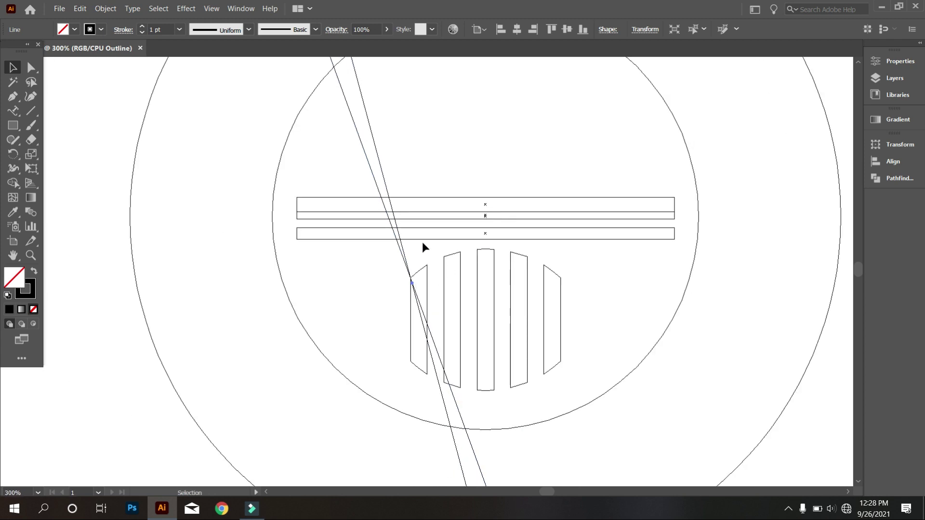
key("ctrl+minus")
left_click(454, 164)
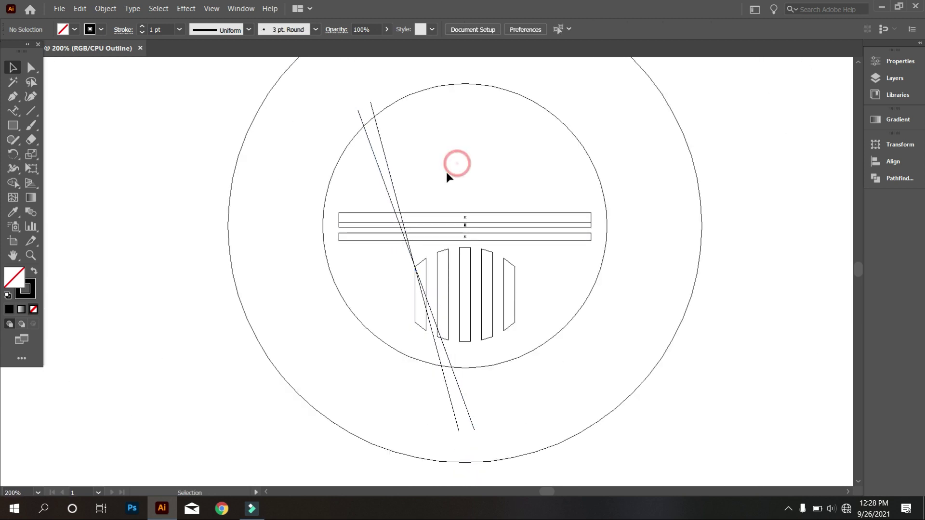
Group the two slanted lines crossing the leftmost stripe.
scroll(446, 174, "up", 1)
left_click_drag(433, 169, 372, 190)
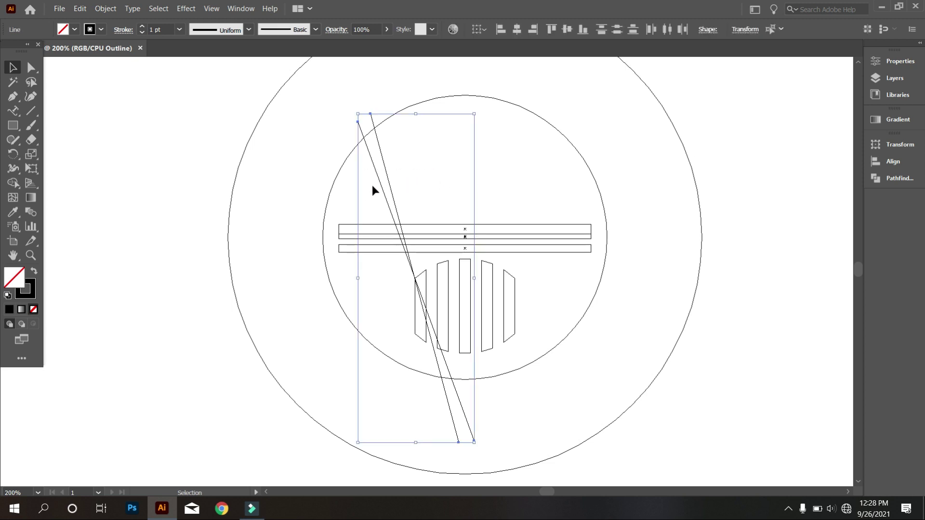
right_click(407, 165)
left_click(438, 226)
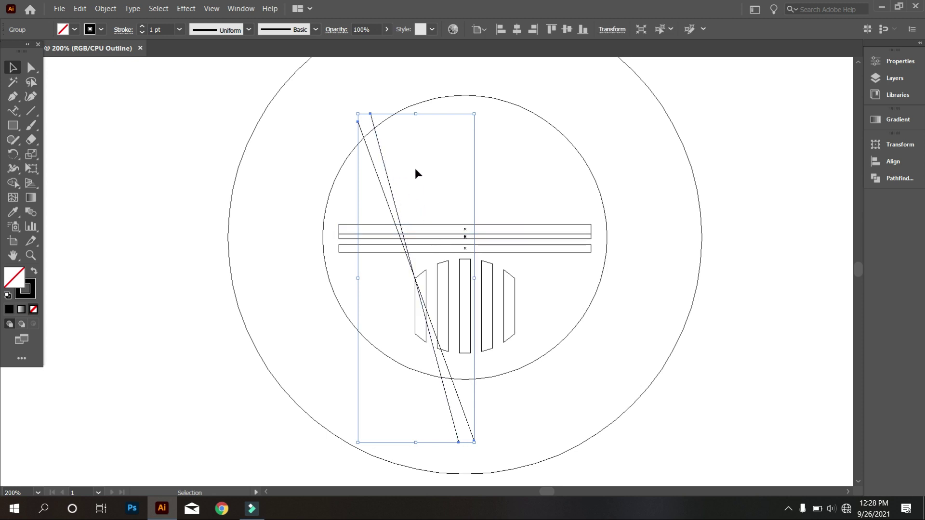
Create a mirrored copy of the slanted line group by reflecting it about the vertical axis.
right_click(411, 167)
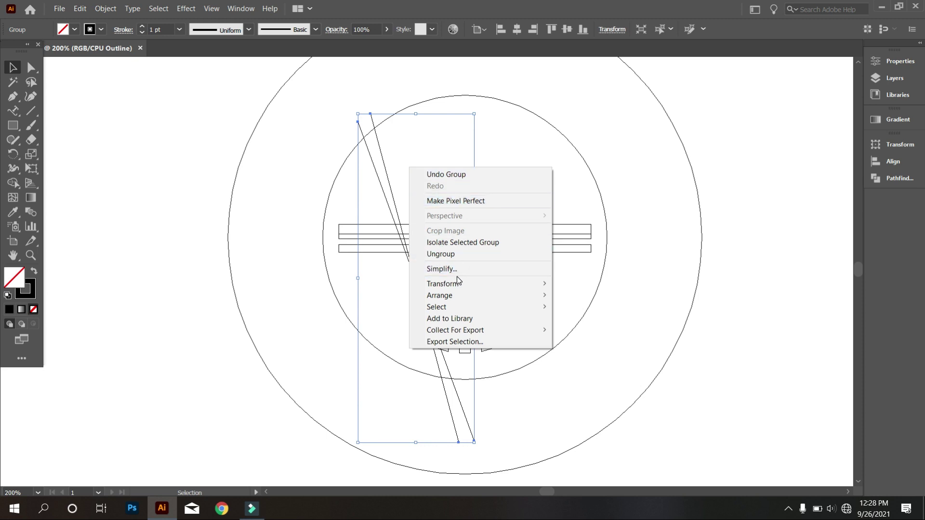
mouse_move(459, 281)
left_click(582, 321)
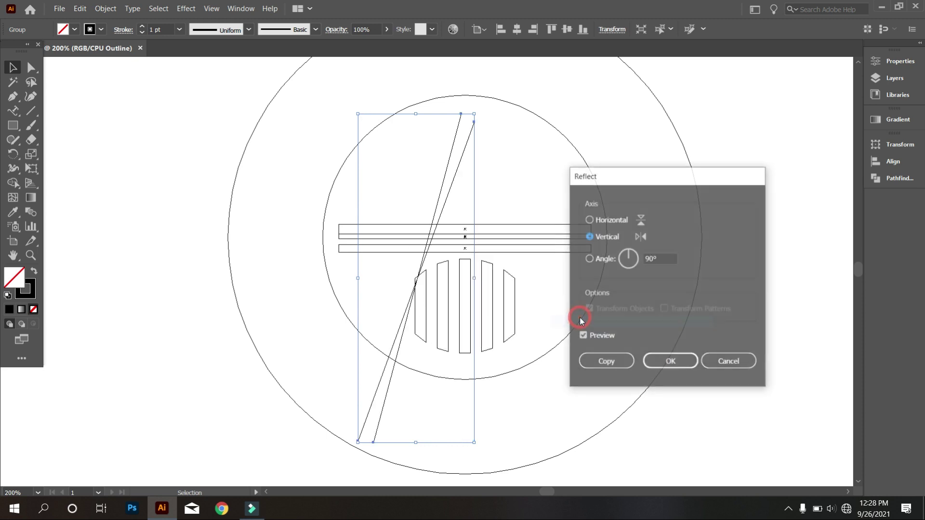
left_click(605, 361)
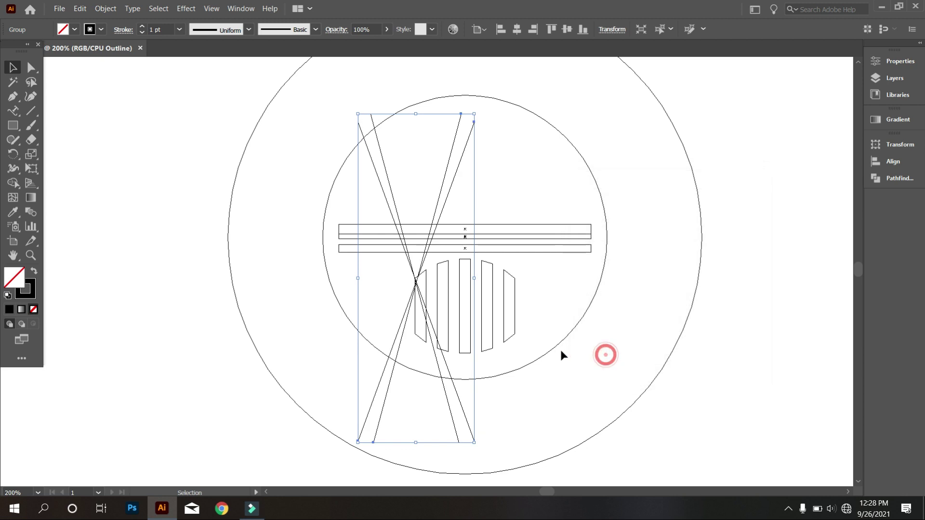
Move the mirrored line group across the stripes until its crossing point meets the rightmost stripe's upper outer corner.
key("shift+Right")
key("shift+Right")
key("shift+Right")
key("shift+Right")
key("shift+Right")
key("shift+Right")
key("shift+Right")
key("shift+Right")
key("shift+Right")
key("shift+Right")
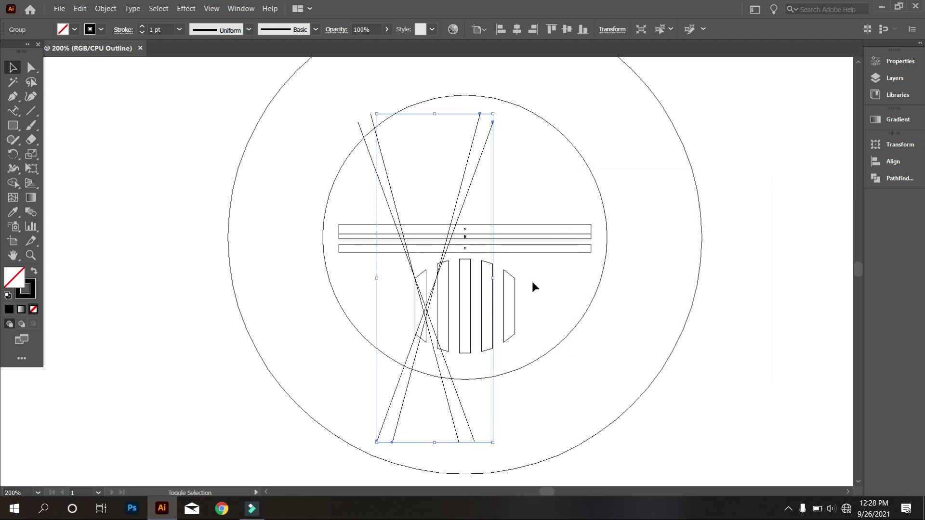
key("shift+Right")
key("shift+Right")
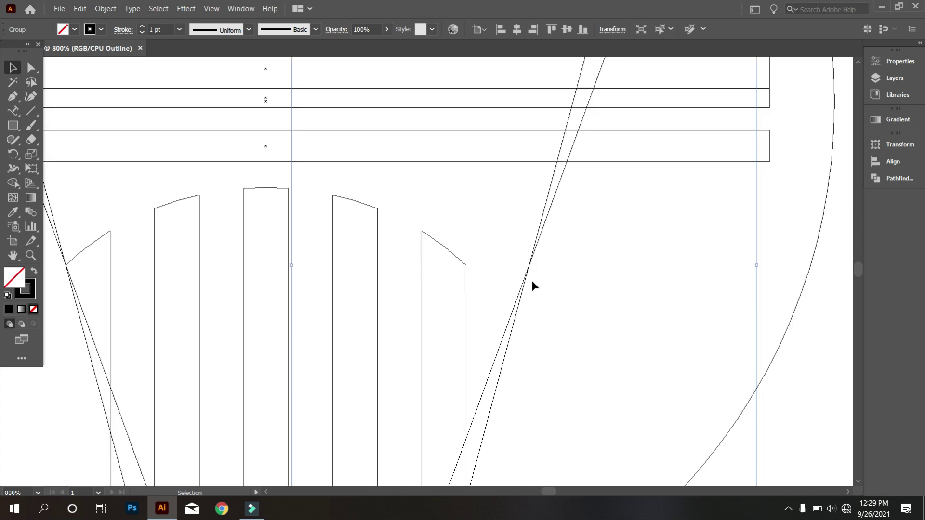
key("Left")
key("Left")
key("Left")
key("Left")
key("Left")
key("Left")
key("Left")
key("Left")
key("Left")
key("Left")
key("Left")
key("Left")
key("Left")
key("Left")
key("Left")
key("Left")
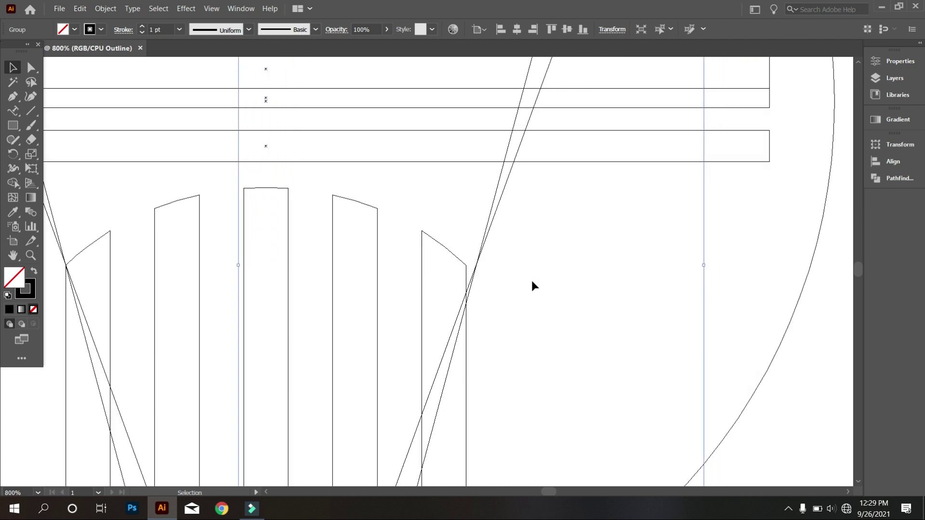
key("Left")
key("Left")
scroll(531, 278, "up", 2)
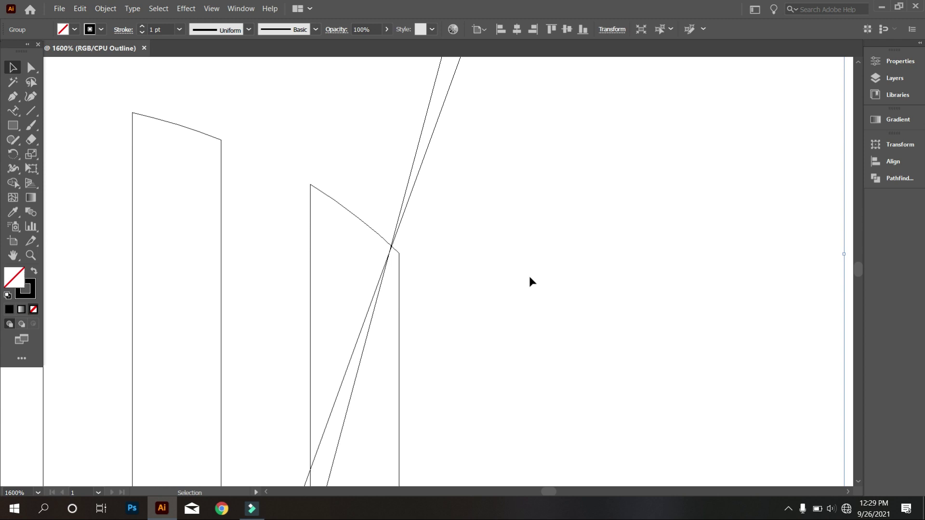
left_click_drag(387, 260, 423, 267)
scroll(423, 268, "down", 5)
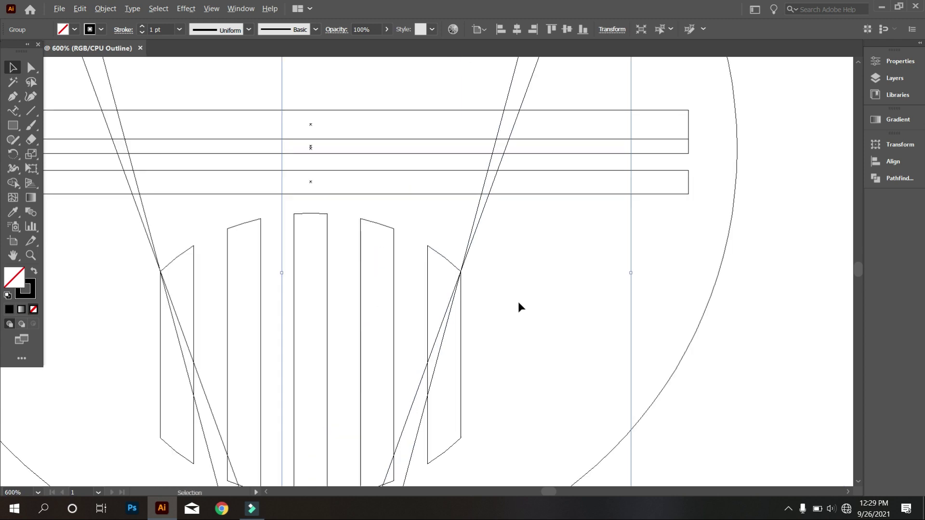
left_click(544, 327)
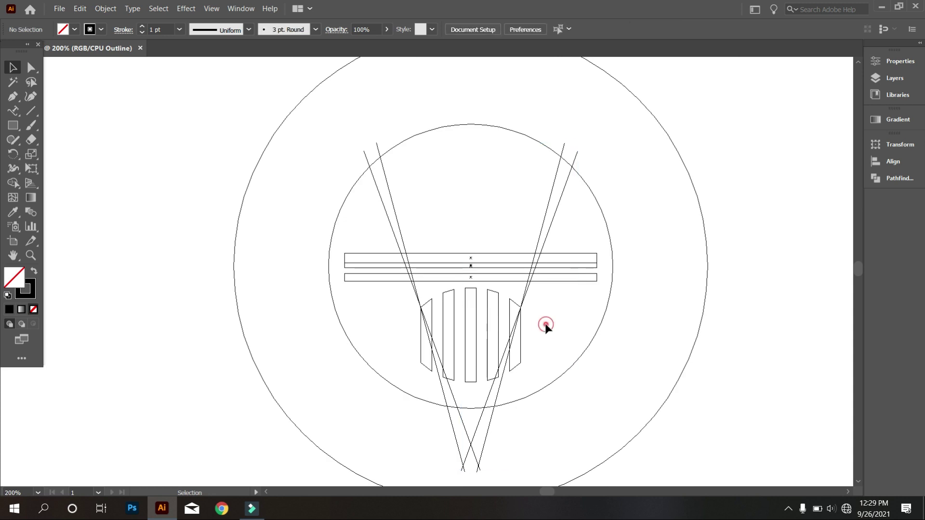
Return to preview mode and lock the two circles and the vertical stripes.
key("ctrl+minus")
key("ctrl+y")
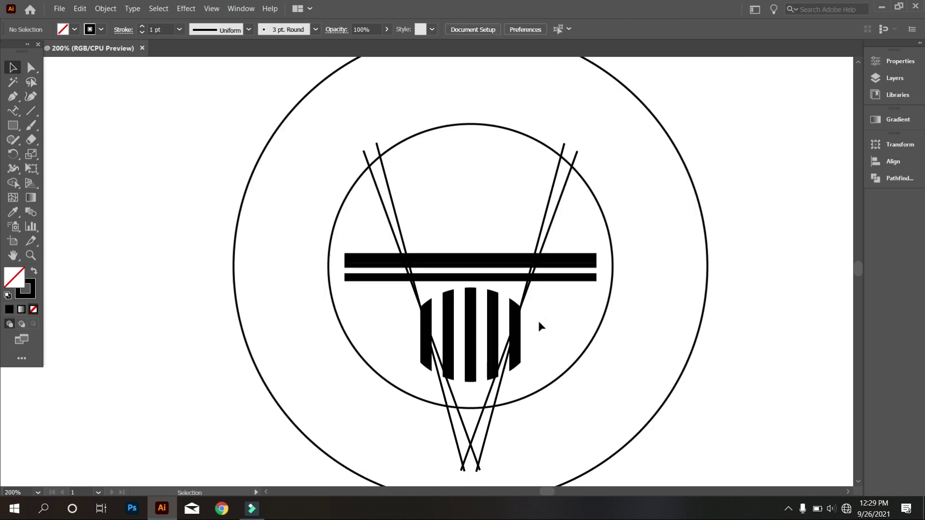
left_click(504, 332)
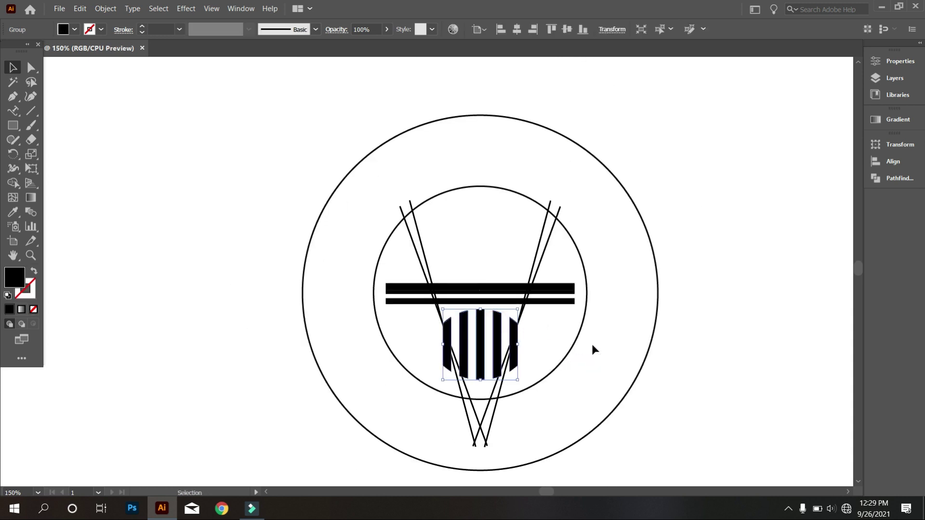
key("ctrl+a")
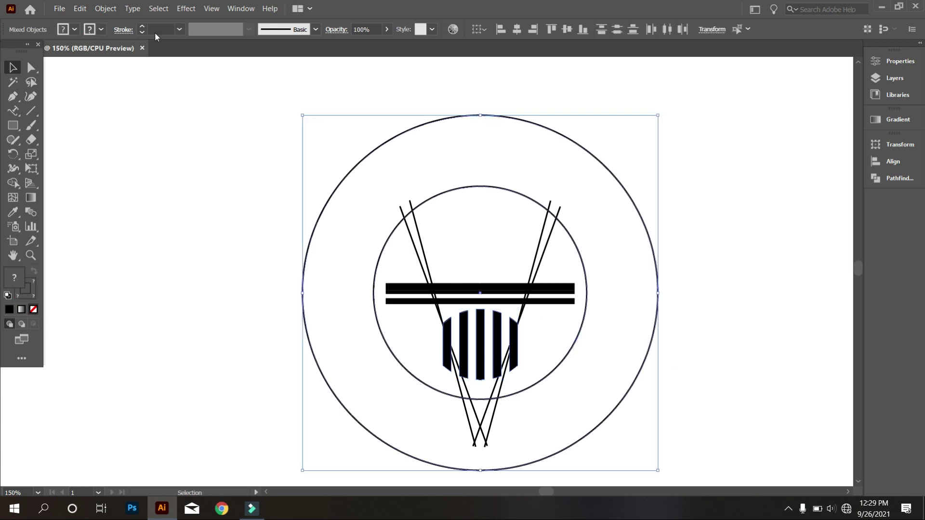
left_click(109, 9)
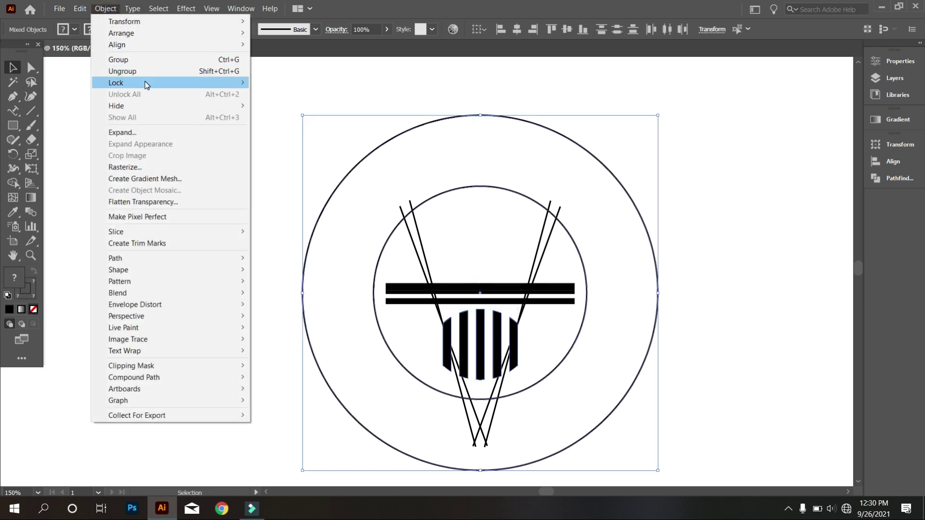
mouse_move(155, 86)
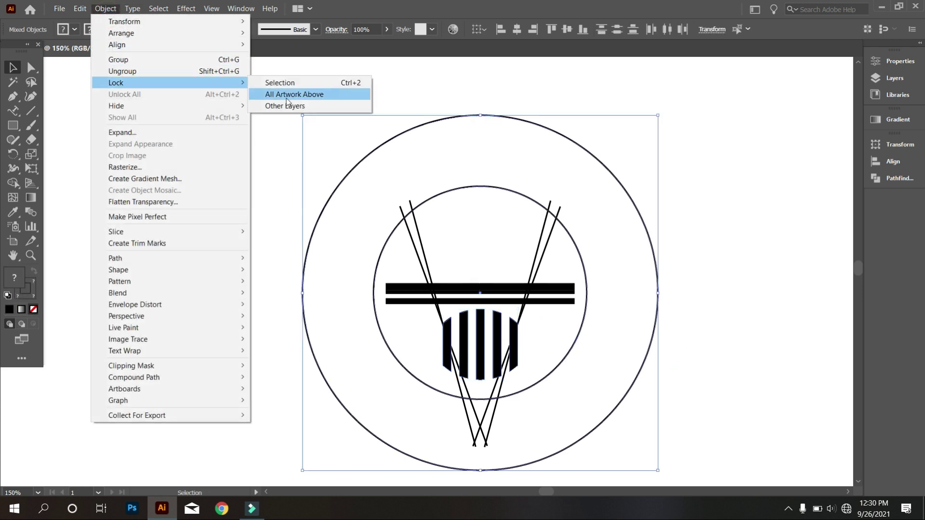
left_click(320, 85)
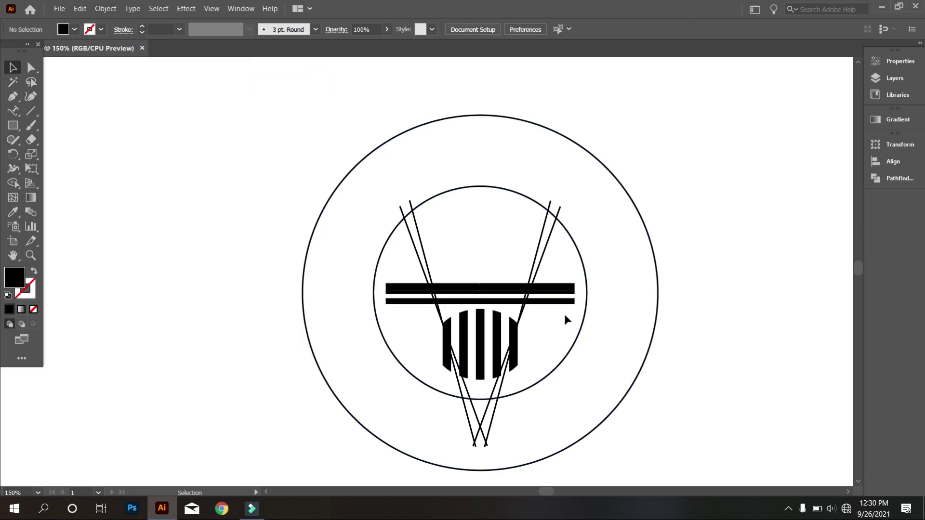
Set the stroke weight of both mirrored slanted line groups to 0 pt.
left_click_drag(552, 264, 418, 242)
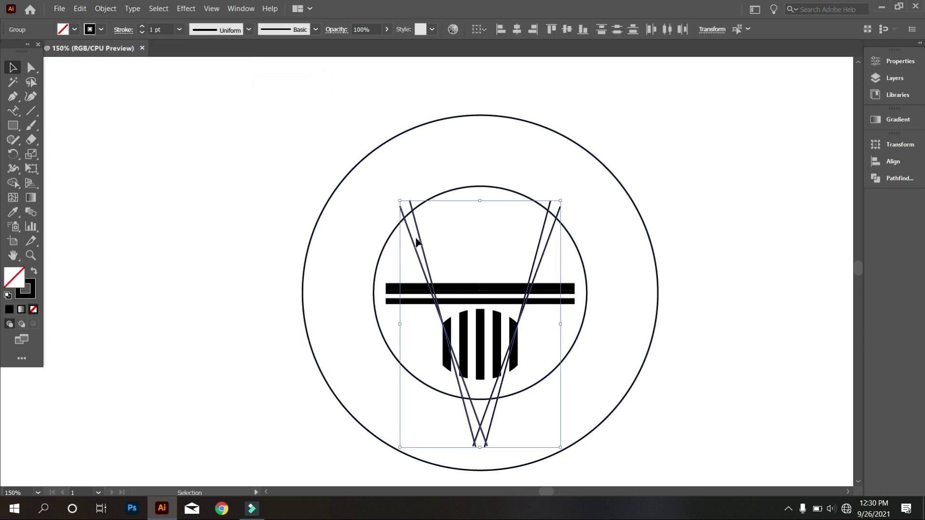
scroll(169, 29, "down", 1)
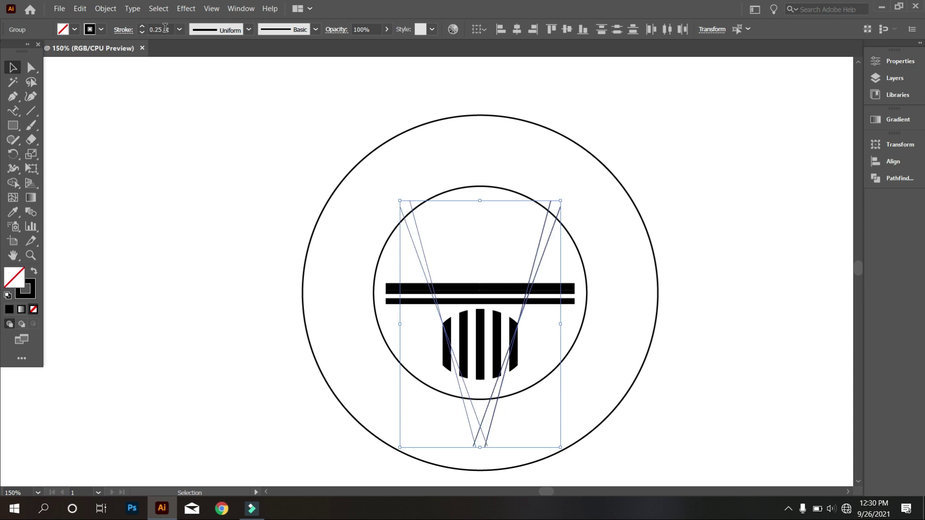
left_click(208, 133)
Use Shape Builder on the bars and slanted lines to remove the bars' left ends outside the lines.
left_click_drag(297, 165, 406, 327)
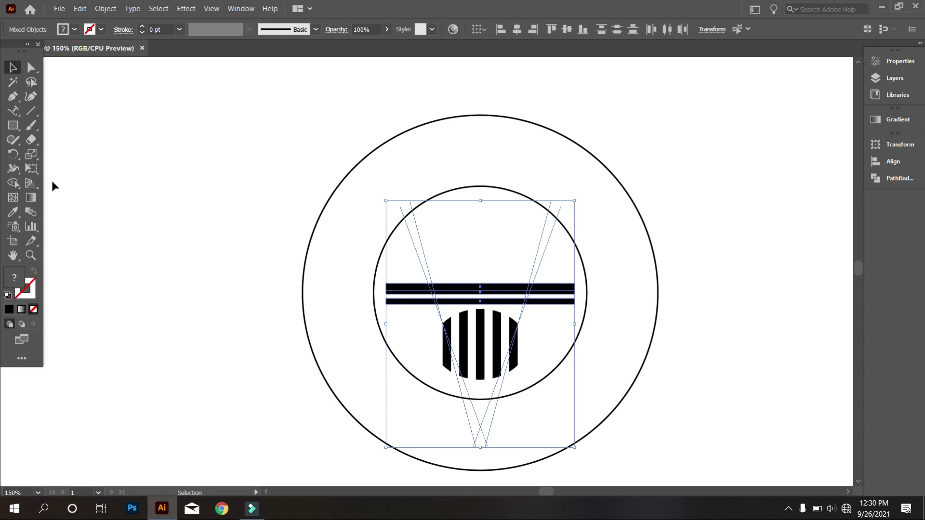
left_click(13, 183)
scroll(362, 290, "up", 2)
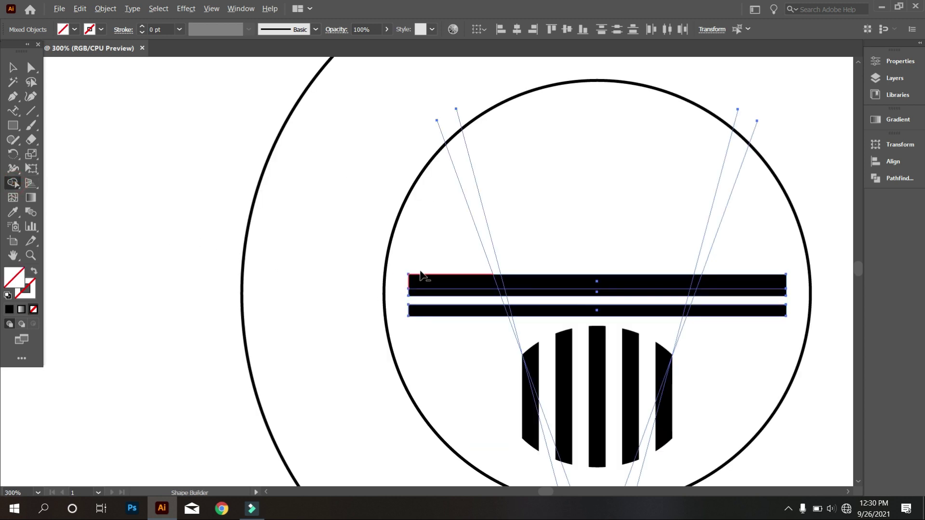
left_click_drag(432, 256, 494, 371)
scroll(506, 318, "up", 3)
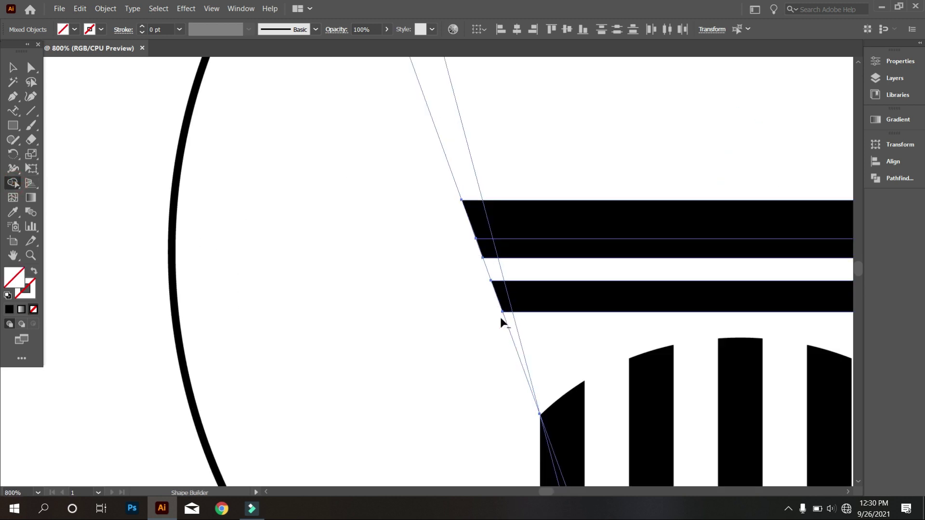
left_click_drag(487, 304, 488, 306)
Remove the bars' right ends outside the slanted lines with Shape Builder.
scroll(488, 305, "down", 3)
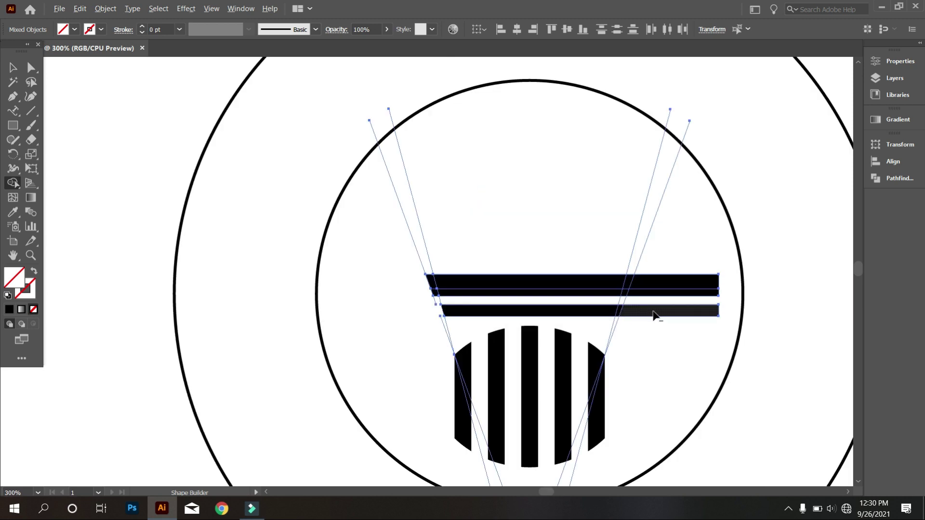
scroll(653, 314, "up", 1)
left_click_drag(657, 314, 640, 314)
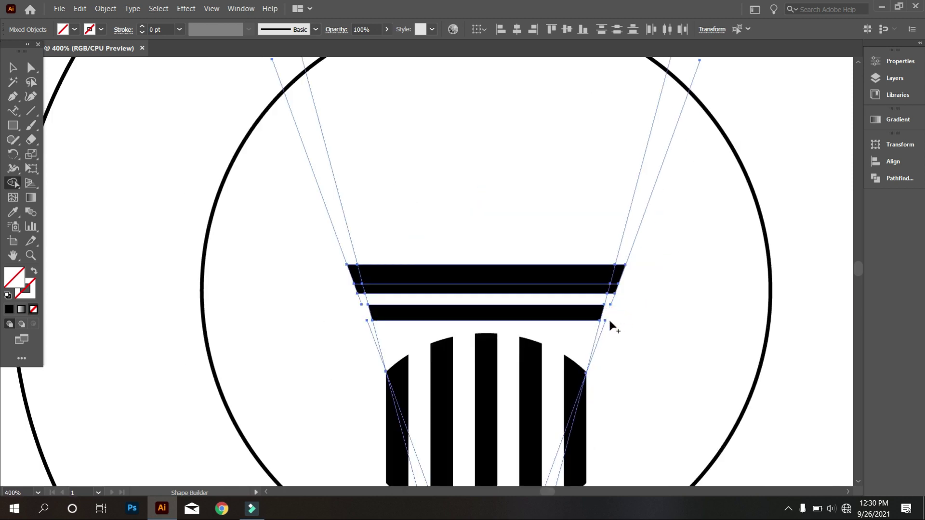
Delete the leftover slanted line segments above and below the trimmed bars.
scroll(608, 320, "down", 4)
left_click(27, 68)
left_click(174, 157)
left_click_drag(464, 221, 610, 279)
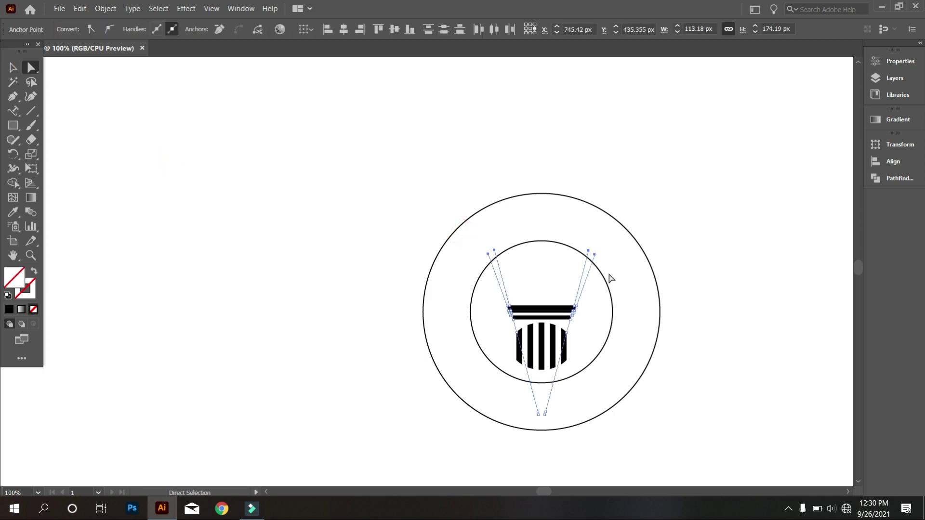
left_click(608, 278)
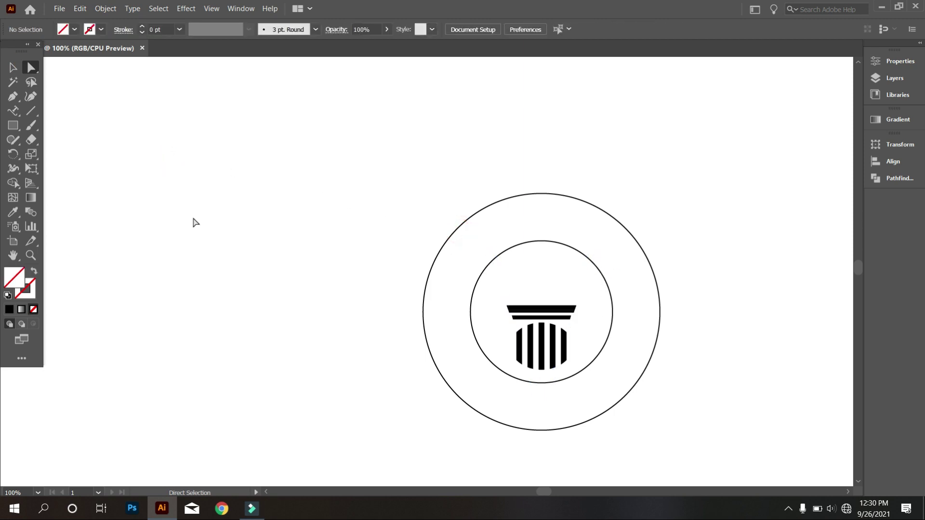
left_click(13, 69)
left_click(161, 134)
left_click_drag(478, 217, 581, 282)
left_click_drag(626, 402, 485, 380)
left_click(626, 430)
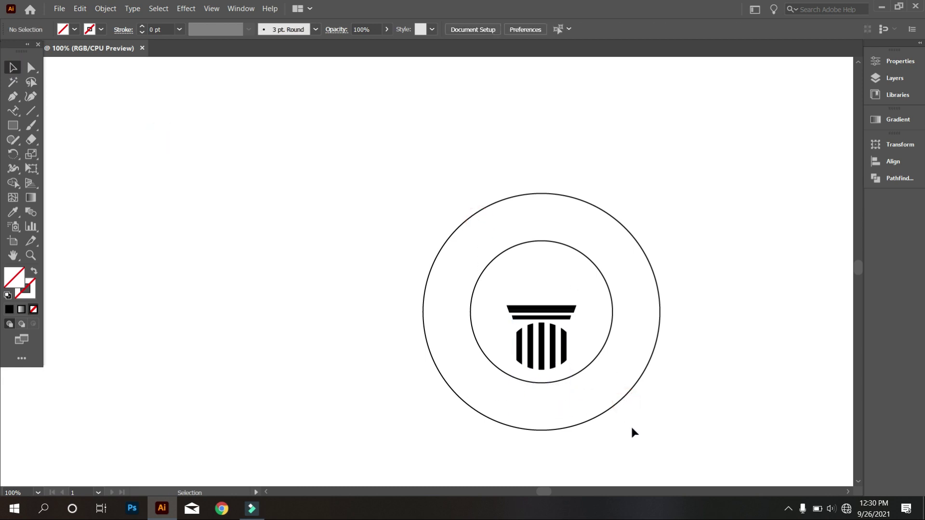
Unlock all locked artwork and clear the selection.
scroll(607, 313, "down", 2)
scroll(707, 312, "up", 1)
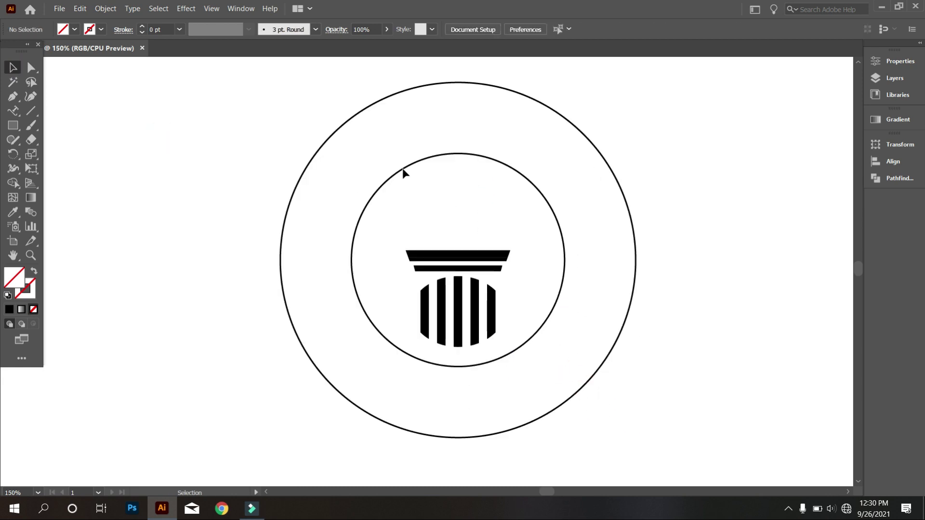
left_click(105, 8)
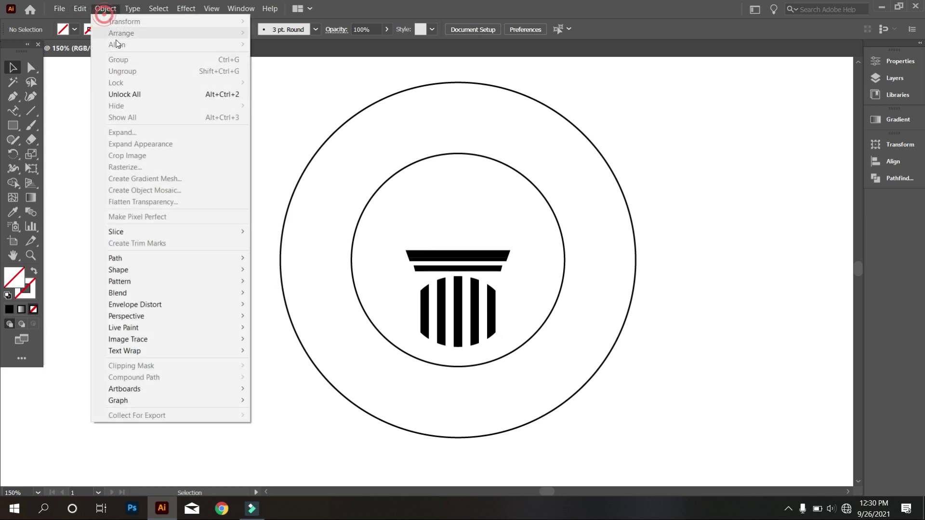
left_click(143, 95)
left_click(144, 116)
scroll(255, 179, "up", 1)
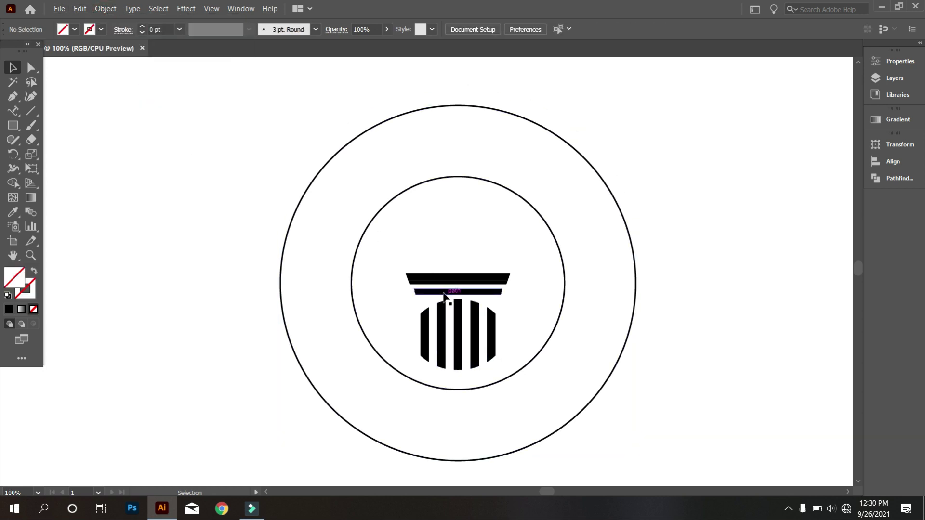
Draw a five-pointed star about 58 px wide in the empty area beside the circles and fill it black.
scroll(443, 295, "down", 1)
scroll(532, 356, "up", 1)
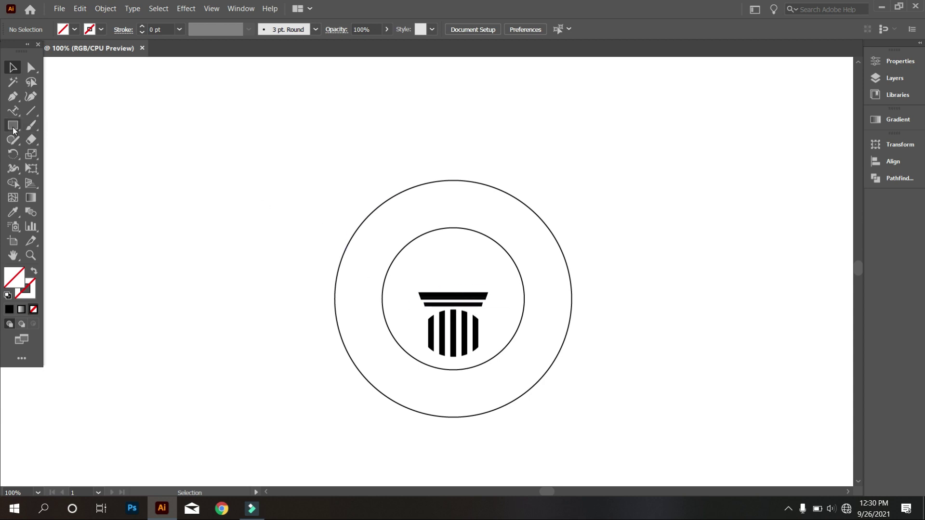
left_click_drag(13, 127, 68, 182)
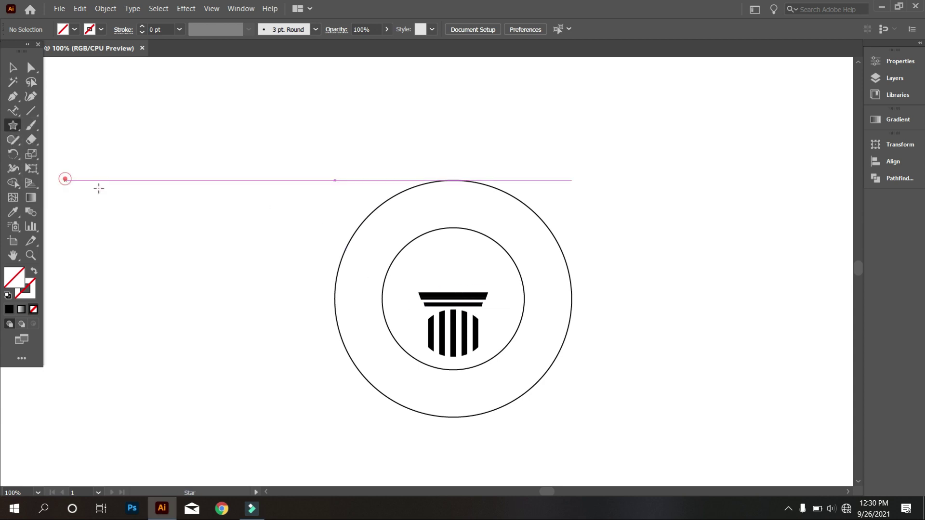
left_click_drag(192, 208, 208, 228)
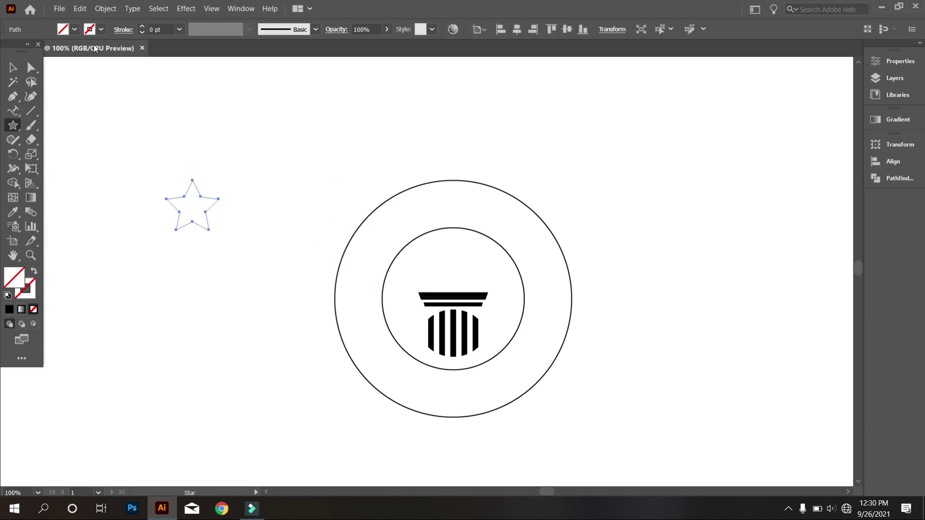
left_click(74, 29)
left_click(33, 50)
Move the star inside the inner circle, just above the trapezoid bars.
left_click(13, 67)
left_click_drag(186, 199, 450, 258)
key("ctrl+plus")
key("ctrl+plus")
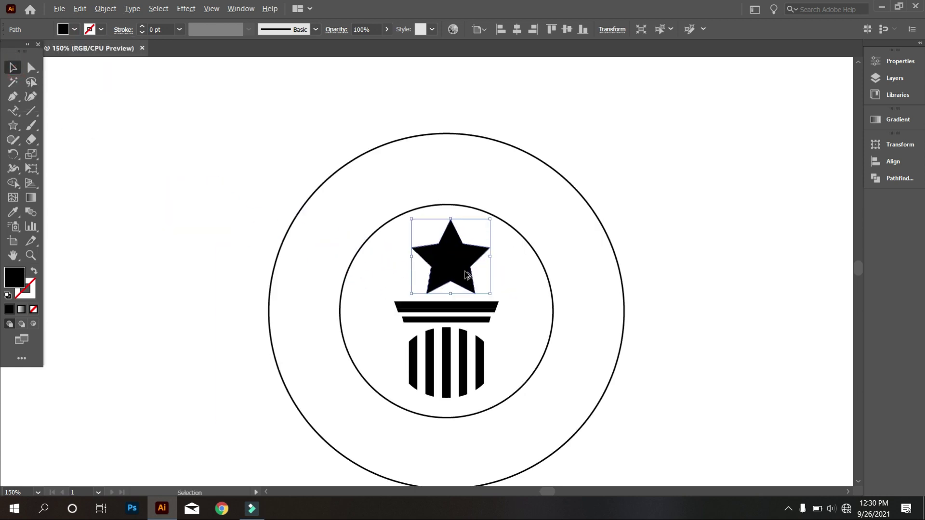
left_click(613, 301)
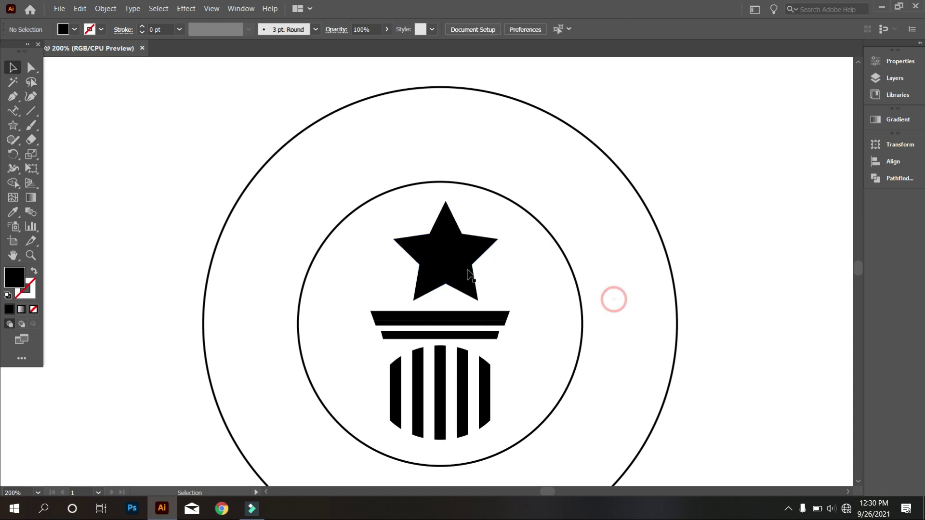
Select the circles, star, bars and stripes and align them on their horizontal centers.
key("ctrl+minus")
left_click_drag(243, 182, 480, 378)
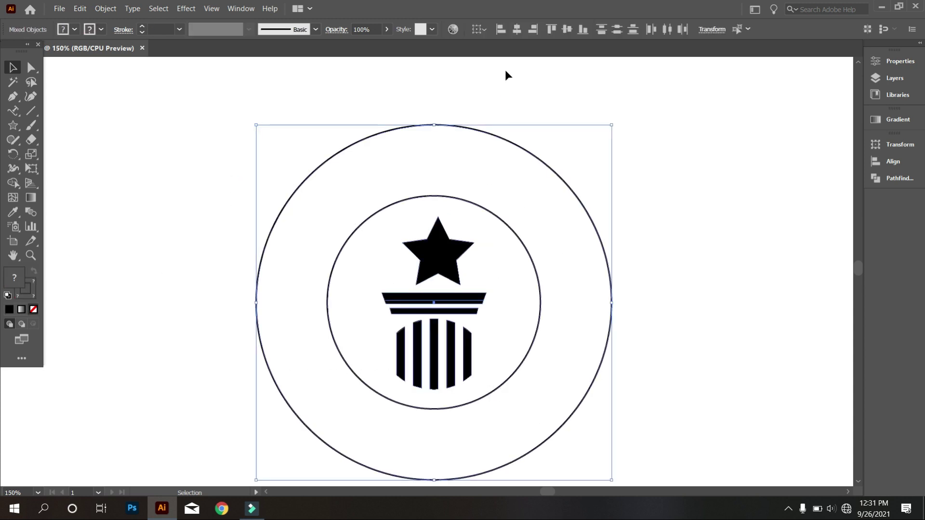
left_click(515, 30)
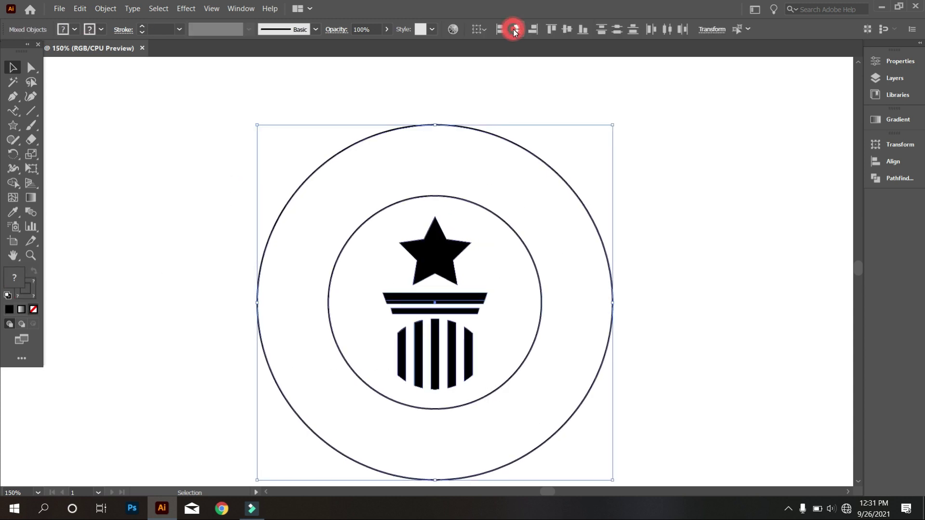
left_click(638, 290)
scroll(551, 290, "down", 1)
scroll(525, 286, "up", 1)
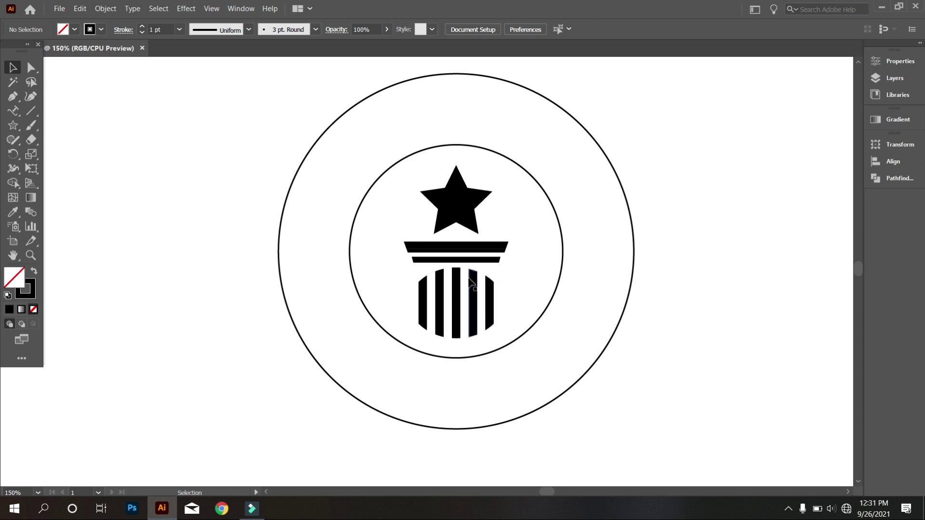
Scale the star down slightly and proportionally, keeping its lower points just above the bars.
left_click(456, 200)
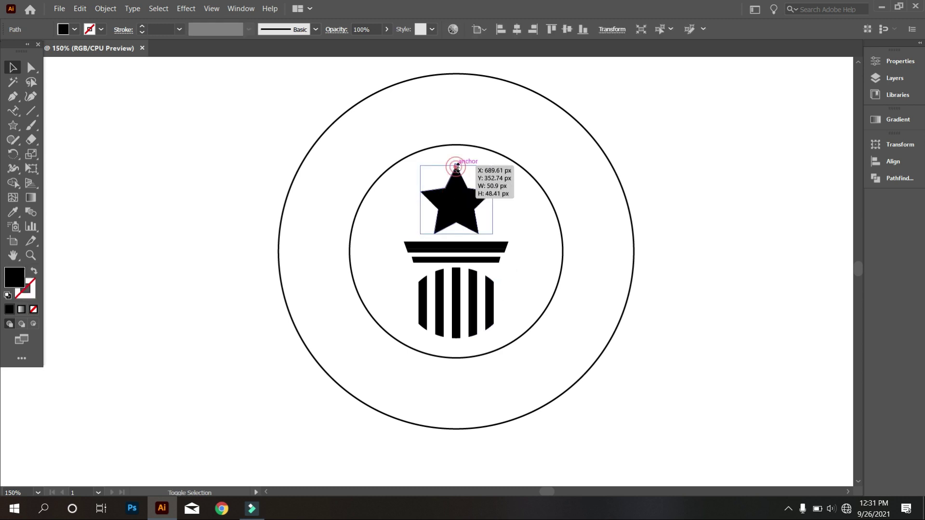
left_click_drag(458, 169, 457, 171)
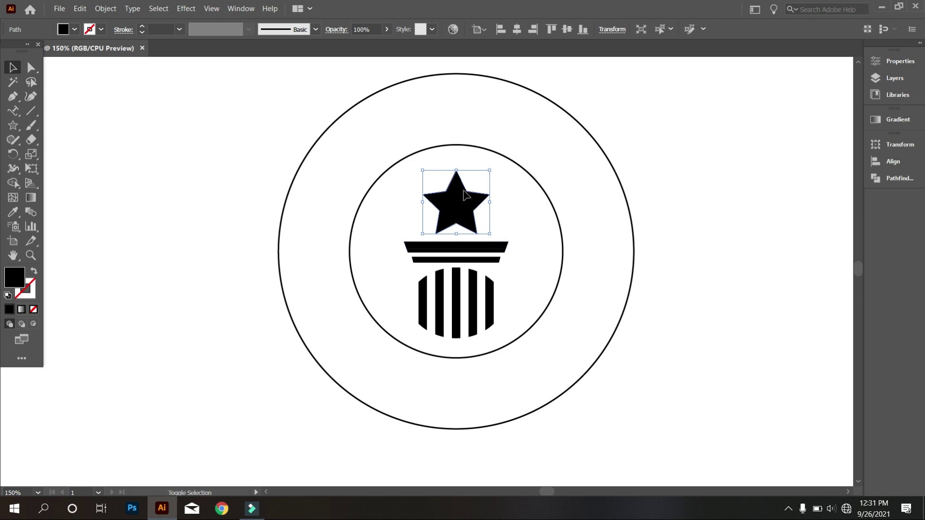
left_click_drag(460, 170, 460, 171)
left_click(514, 238)
key("ctrl+minus")
key("ctrl+minus")
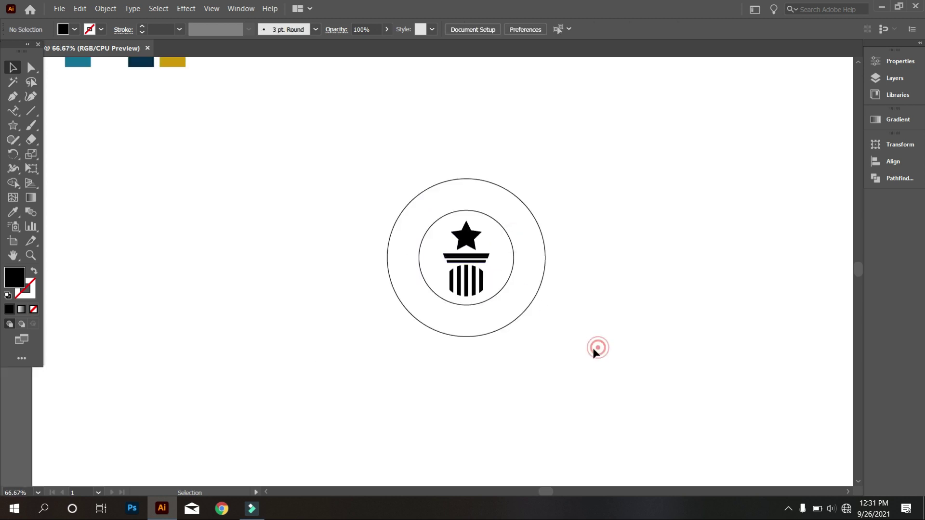
Ungroup the bars and vertical stripes beneath the star.
key("ctrl+plus")
key("ctrl+plus")
key("ctrl+plus")
key("ctrl+plus")
left_click(490, 227)
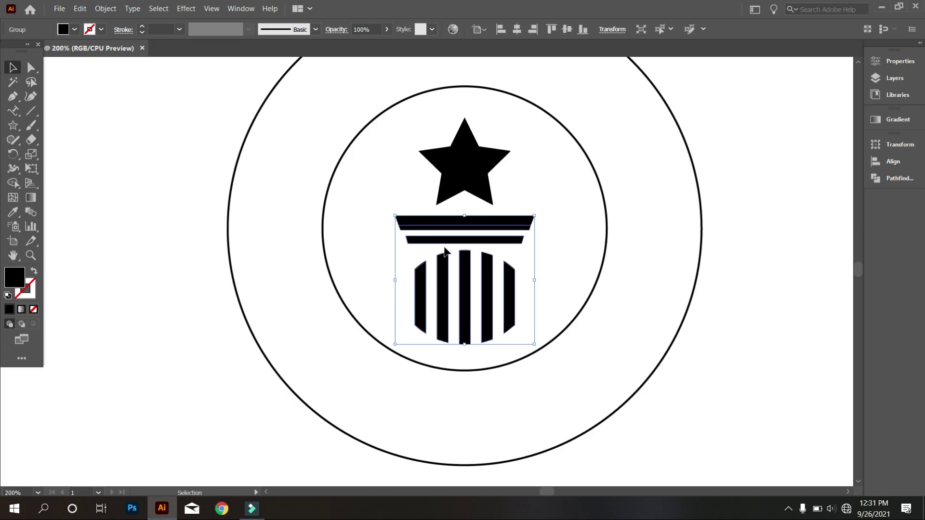
key("ctrl+plus")
right_click(444, 228)
left_click(474, 311)
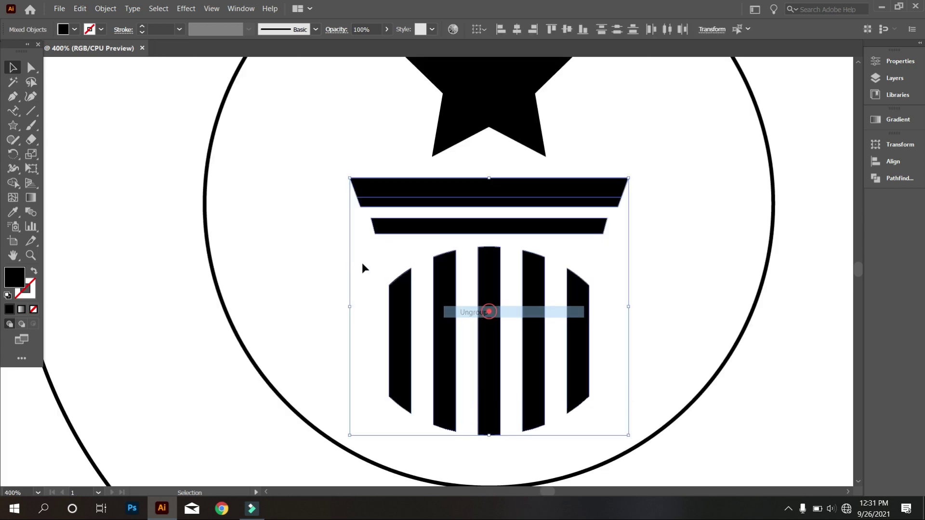
left_click(336, 250)
Select the left-end anchor points of the horizontal bars and shift them outward to lengthen the bars.
left_click(32, 69)
left_click_drag(311, 156, 387, 244)
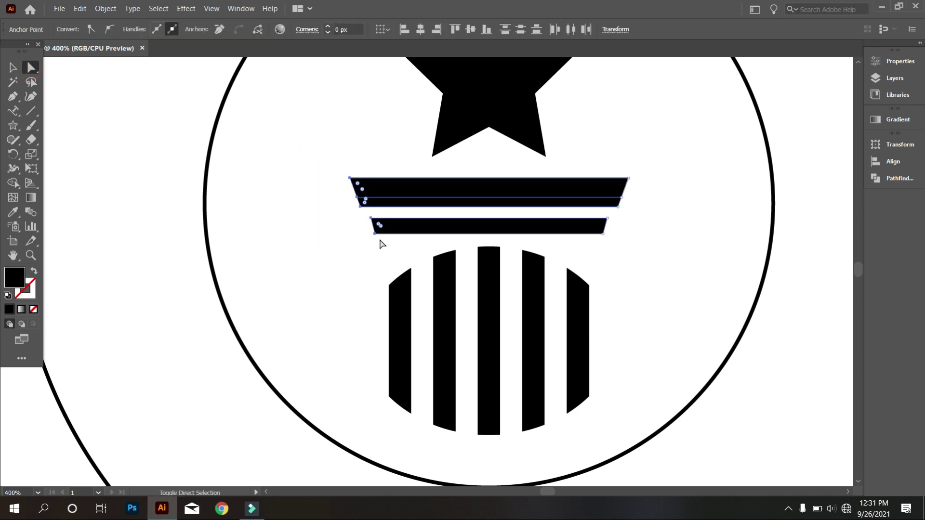
key("shift+Left")
key("shift+Left")
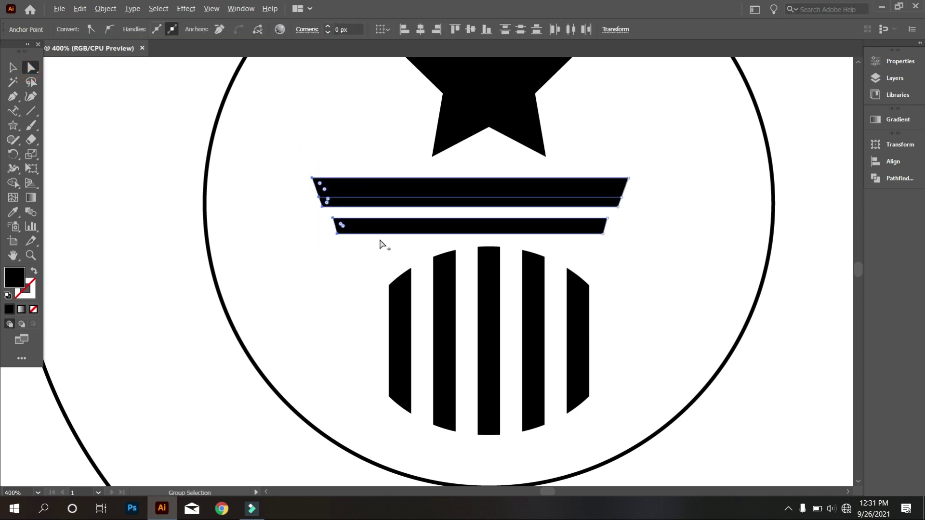
scroll(384, 244, "down", 2)
left_click(16, 71)
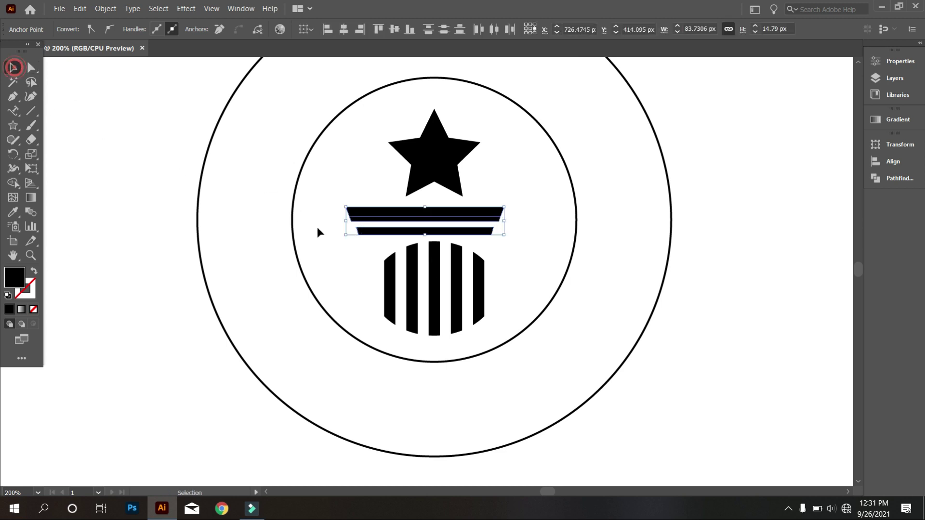
Select the tapered horizontal bars beneath the star and group them.
left_click(361, 261)
scroll(412, 282, "up", 1)
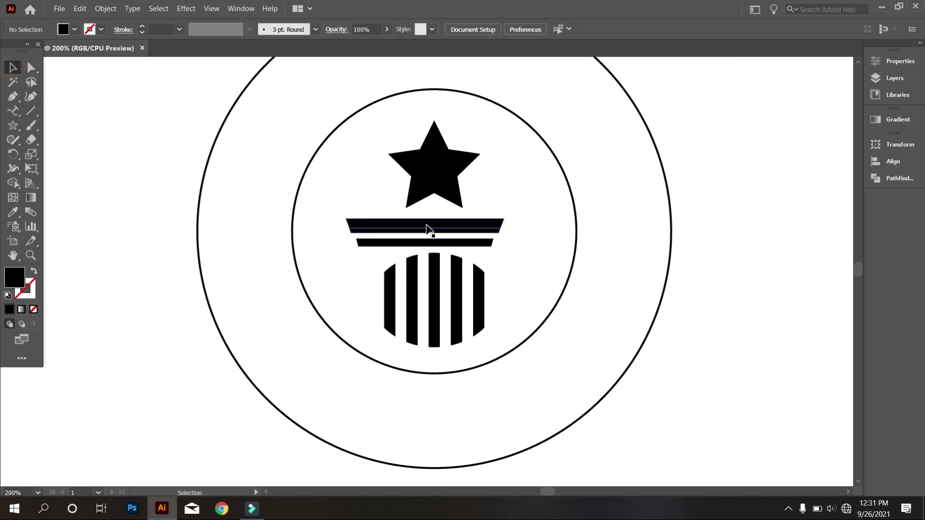
left_click(428, 241)
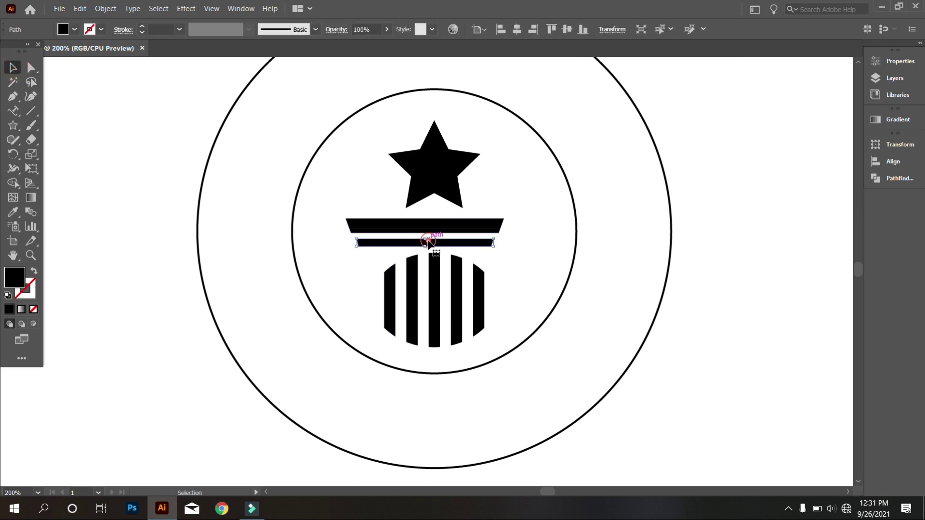
left_click(330, 206)
scroll(345, 239, "up", 2)
left_click_drag(334, 190, 383, 261)
right_click(358, 208)
left_click(392, 270)
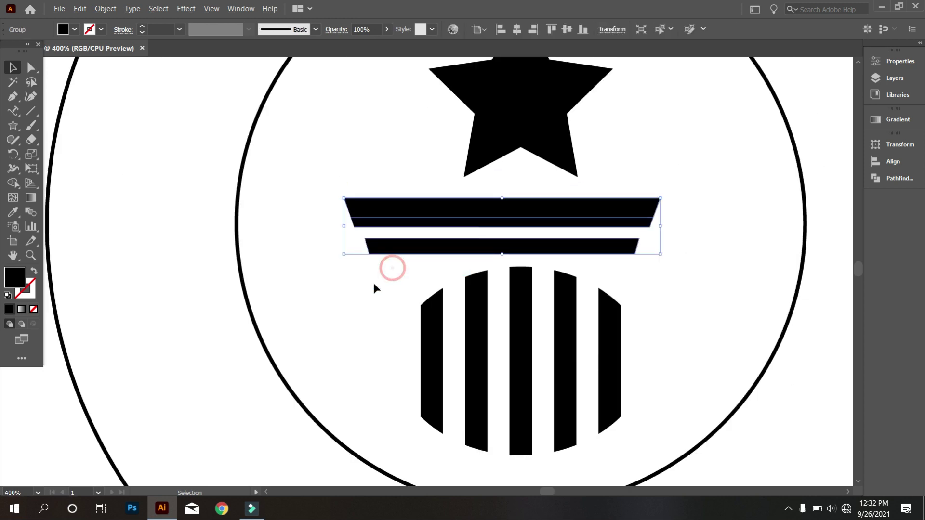
Select the whole logo and align all its parts on their horizontal centers.
scroll(374, 283, "down", 4)
left_click(573, 364)
left_click_drag(572, 369, 341, 183)
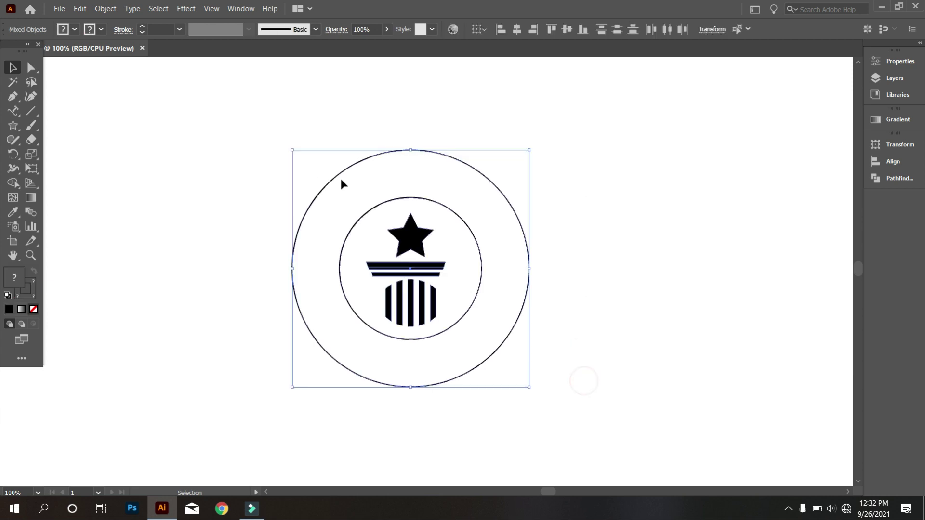
left_click(517, 29)
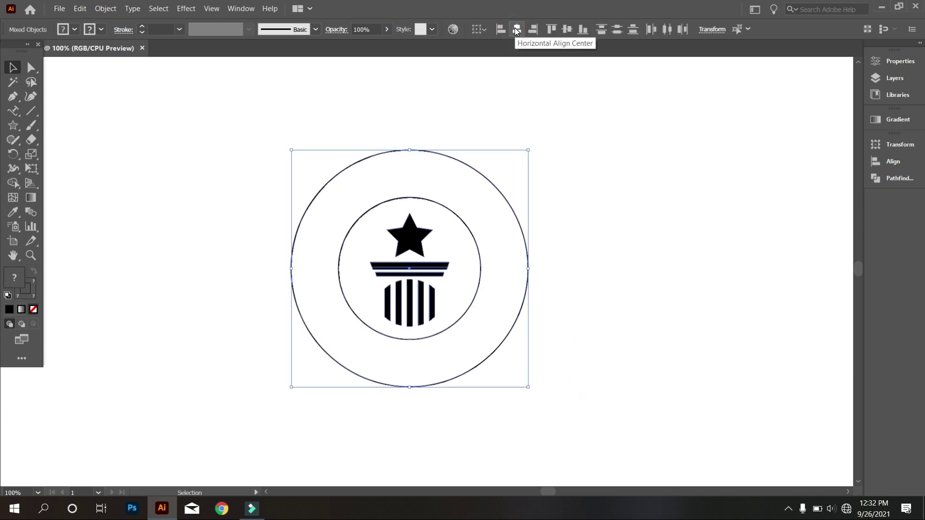
left_click(620, 200)
Copy the outer circle in place and scale the copy down proportionally from its center to about 238 px wide.
scroll(490, 280, "down", 1)
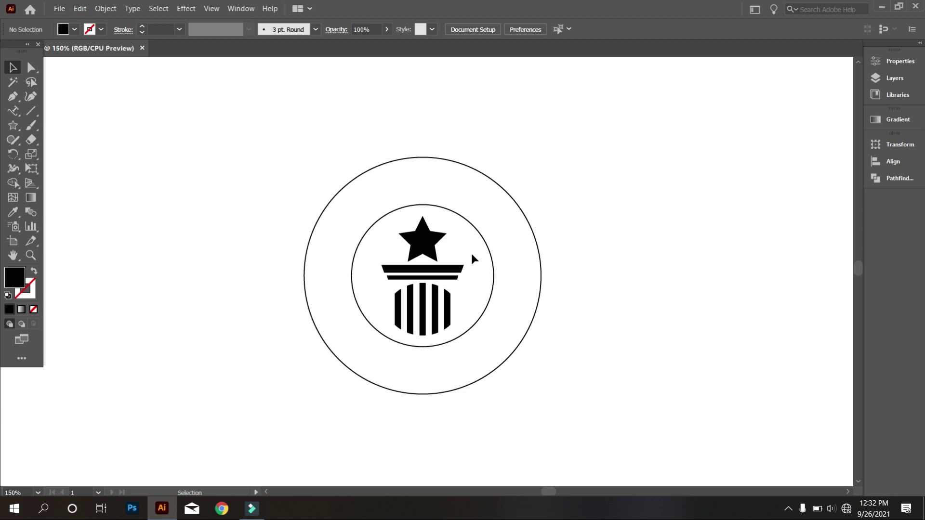
scroll(471, 254, "up", 1)
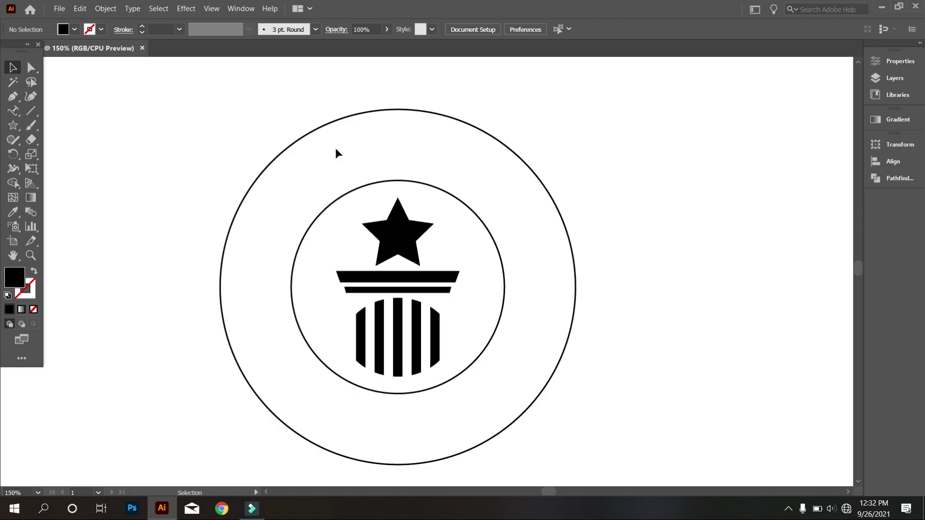
left_click(273, 165)
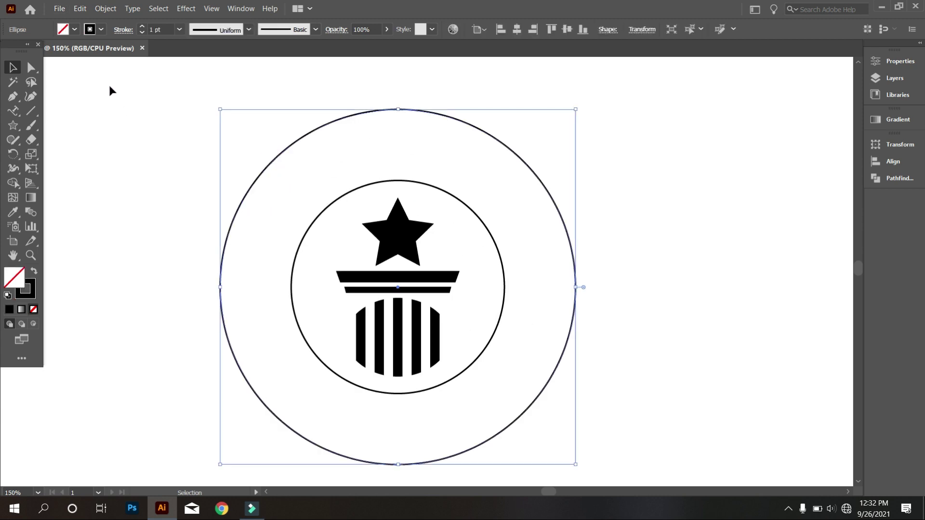
left_click(81, 10)
left_click(99, 62)
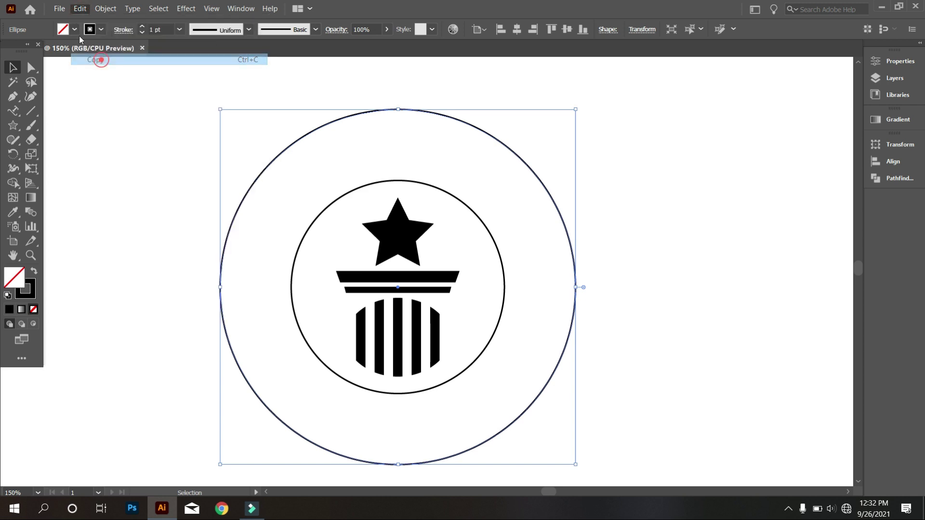
left_click(81, 9)
left_click(120, 104)
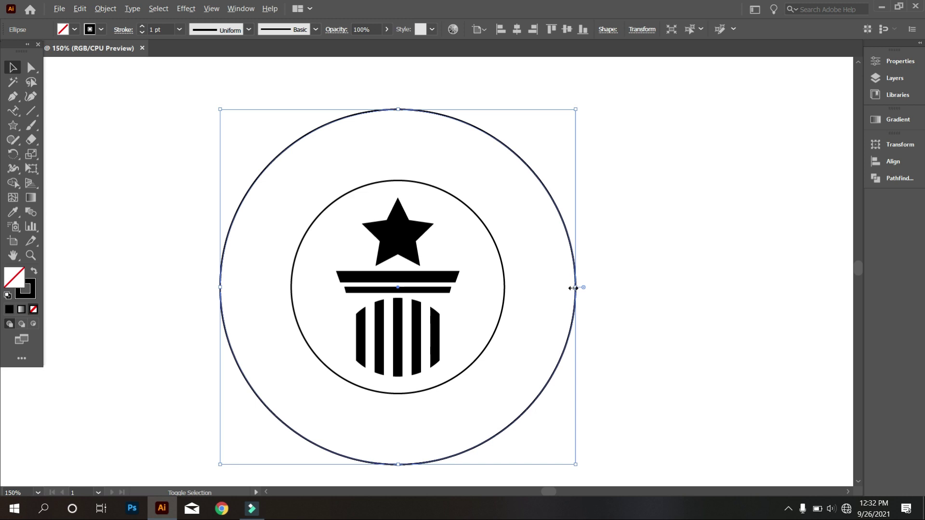
left_click_drag(575, 287, 568, 287)
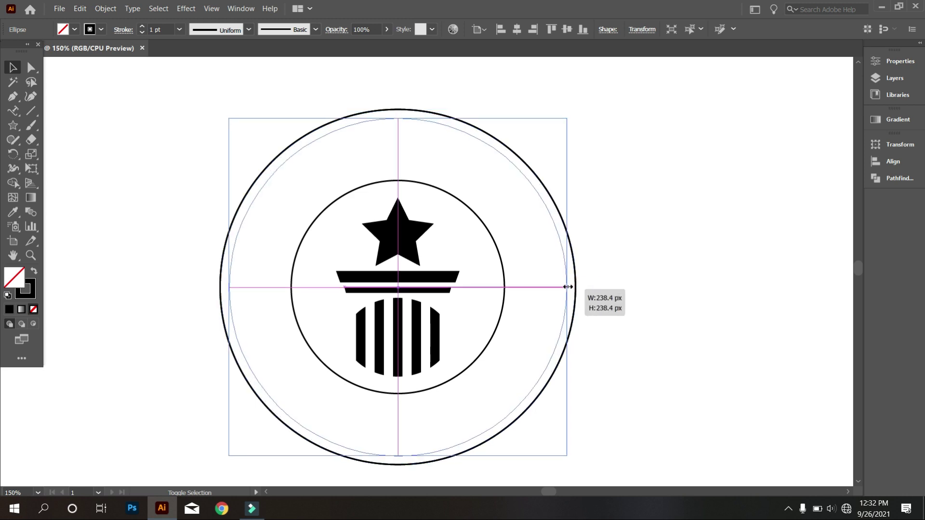
left_click_drag(568, 287, 567, 287)
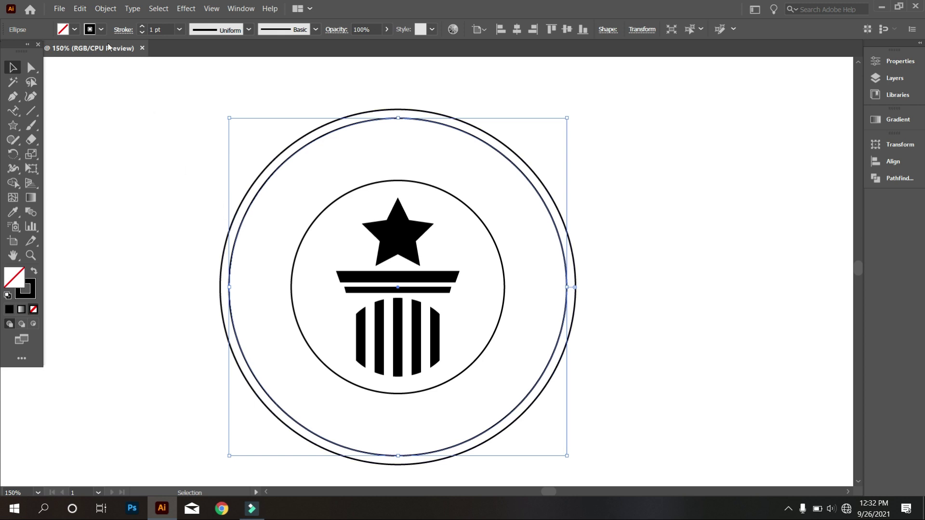
Copy the new inner ring circle in place and shrink the copy slightly from its center to form a thin gap.
left_click(80, 9)
left_click(101, 60)
left_click(79, 9)
left_click(121, 106)
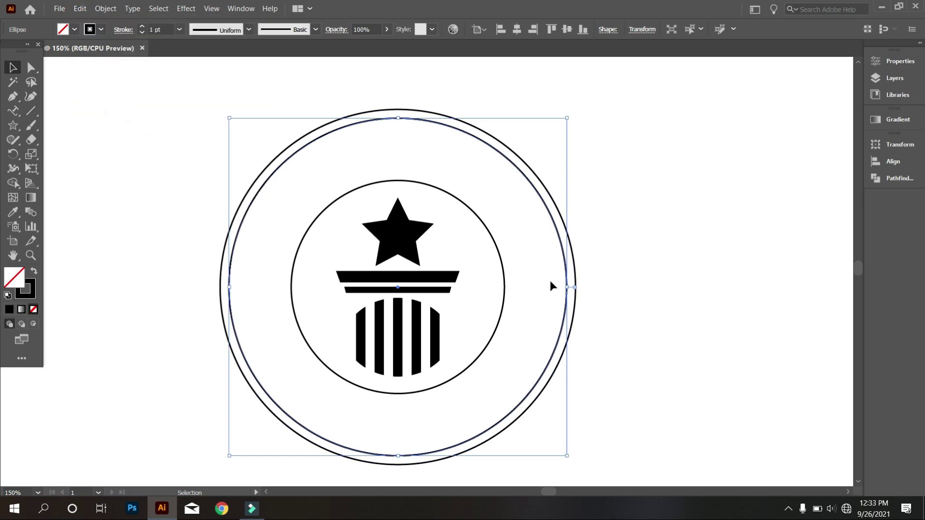
left_click_drag(567, 286, 564, 286)
left_click(128, 175)
With all artwork selected, use Shape Builder with a black fill to create the outer ring and the thin ring inside it.
scroll(262, 161, "down", 1)
left_click_drag(165, 136, 539, 383)
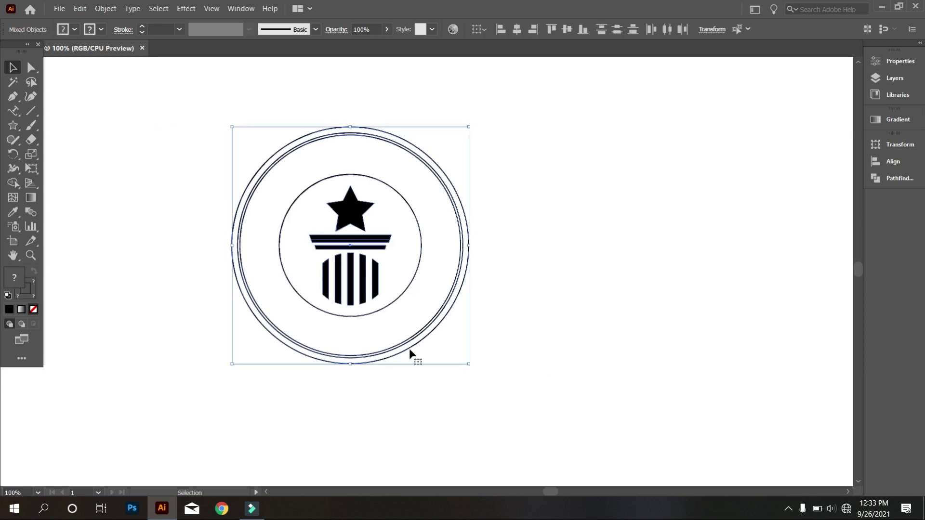
left_click(13, 183)
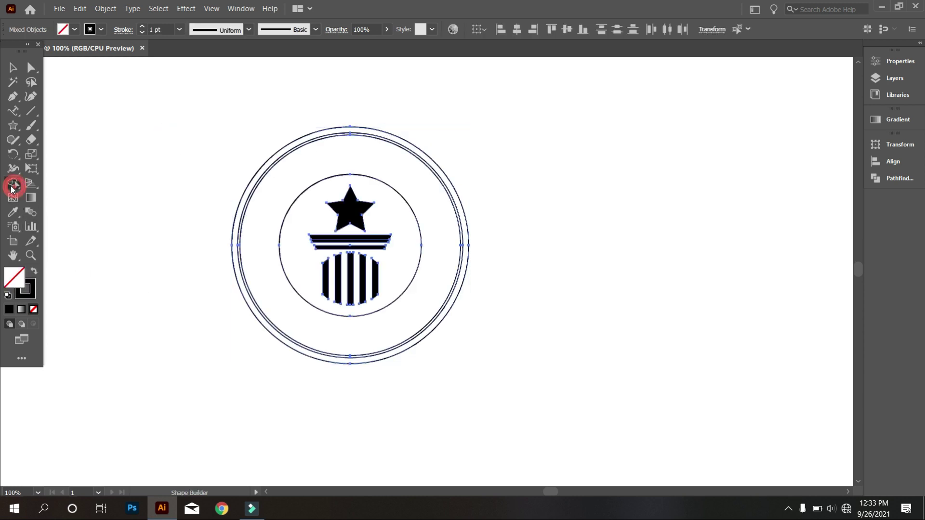
left_click(32, 275)
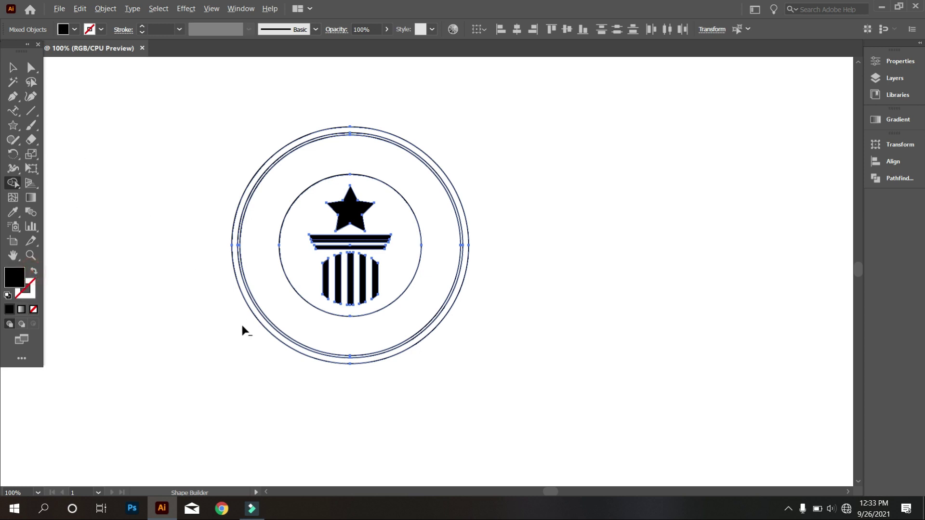
scroll(250, 323, "up", 3)
scroll(289, 308, "up", 1)
left_click(294, 308)
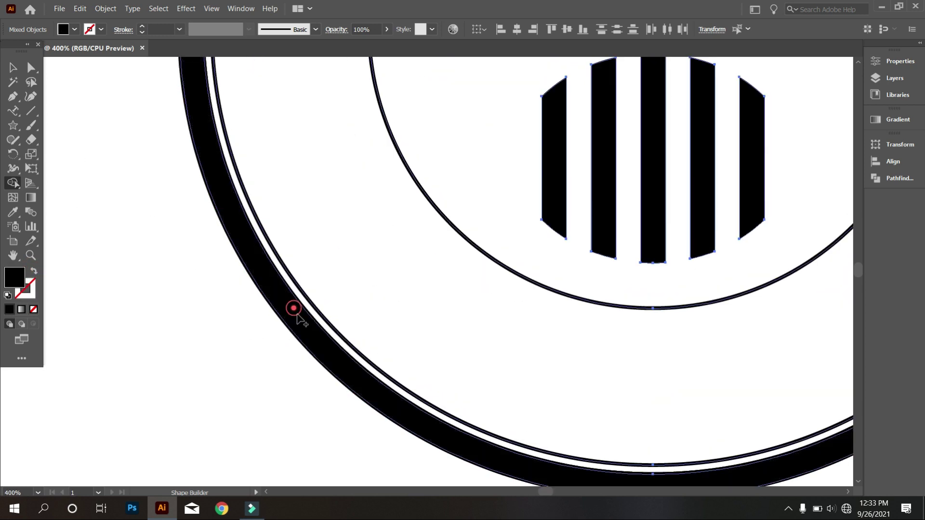
scroll(297, 304, "up", 2)
left_click(304, 295)
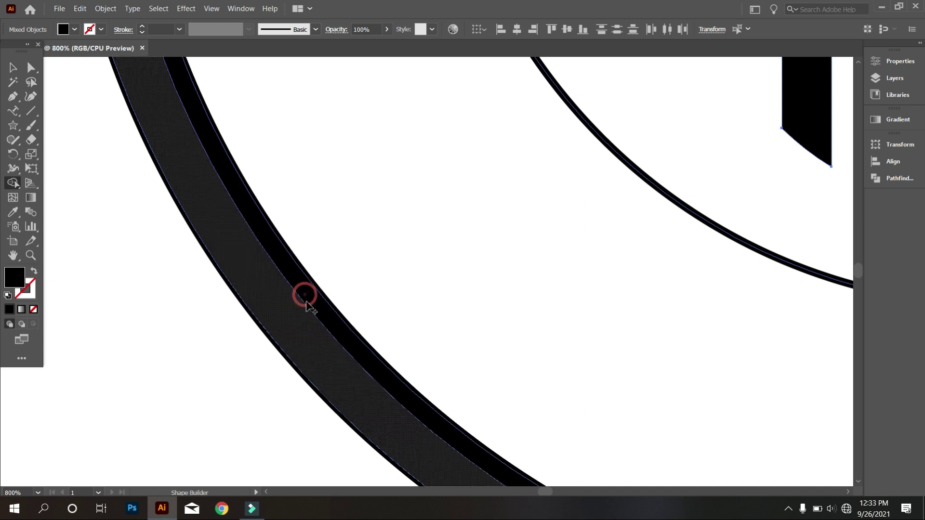
Create black-filled regions for the wide band and the inner circle's background with Shape Builder, then deselect the artwork.
scroll(316, 291, "down", 2)
scroll(349, 313, "down", 2)
left_click(411, 212)
scroll(436, 265, "up", 1)
scroll(513, 337, "down", 1)
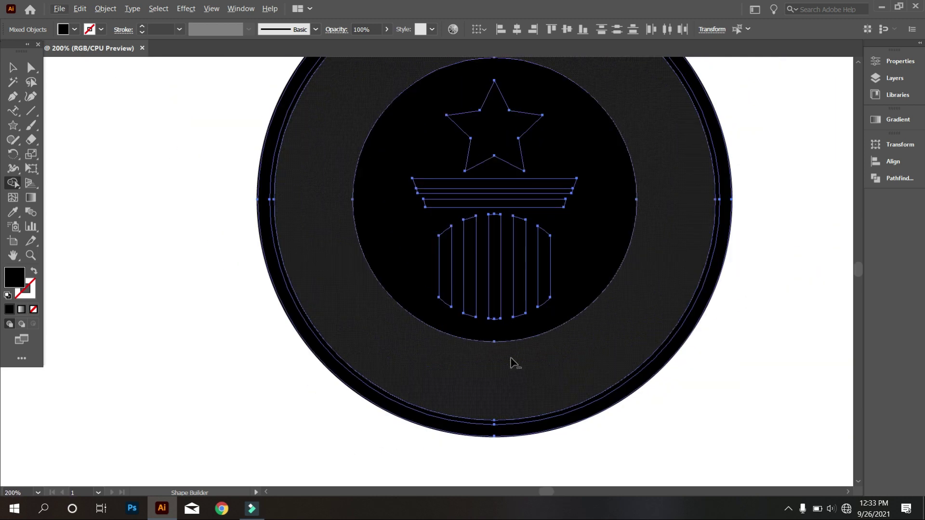
scroll(140, 150, "up", 1)
left_click(12, 67)
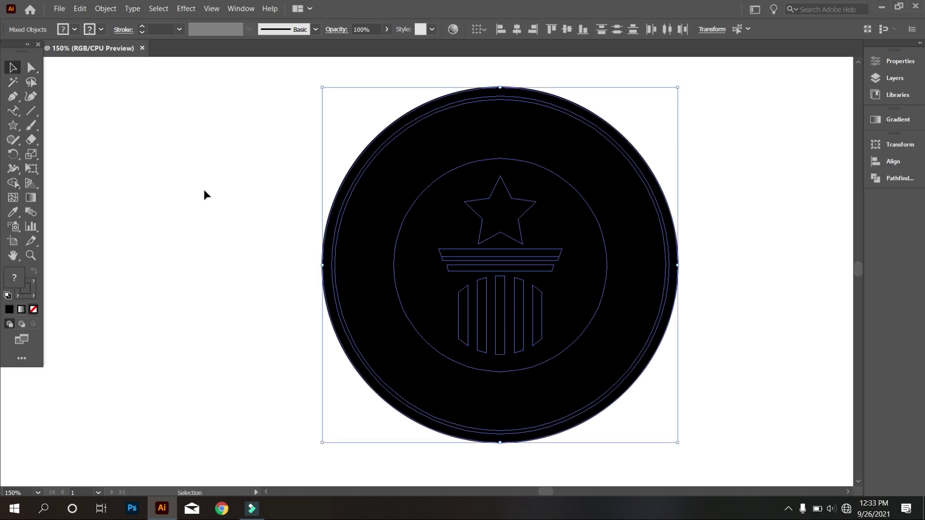
left_click(203, 190)
Select the entire black logo and remove its stroke.
scroll(400, 320, "down", 2)
left_click_drag(580, 355, 436, 295)
left_click_drag(572, 341, 423, 227)
scroll(274, 183, "up", 1)
left_click(321, 248)
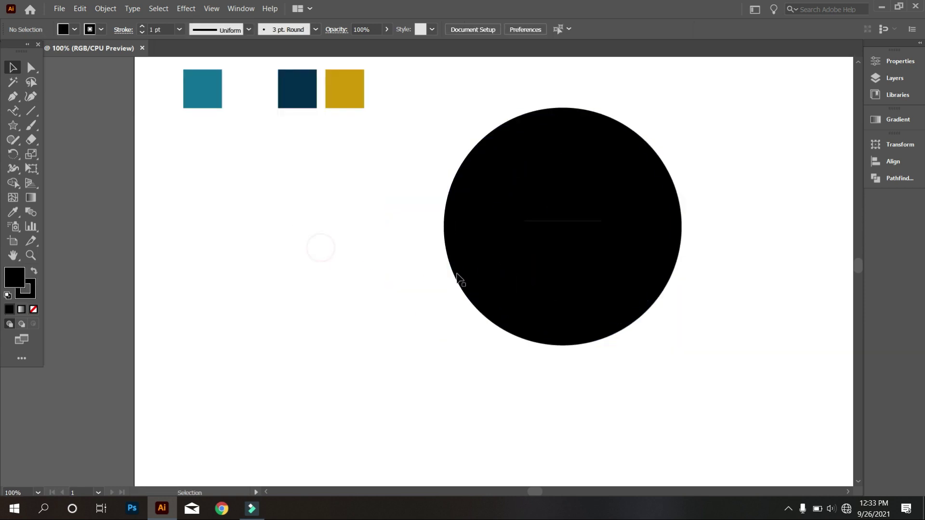
left_click_drag(384, 216, 675, 352)
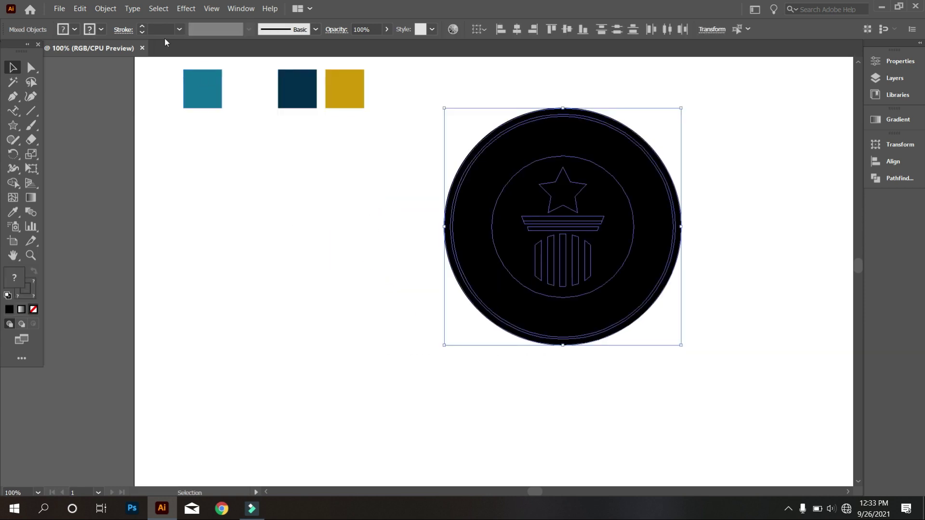
left_click(101, 30)
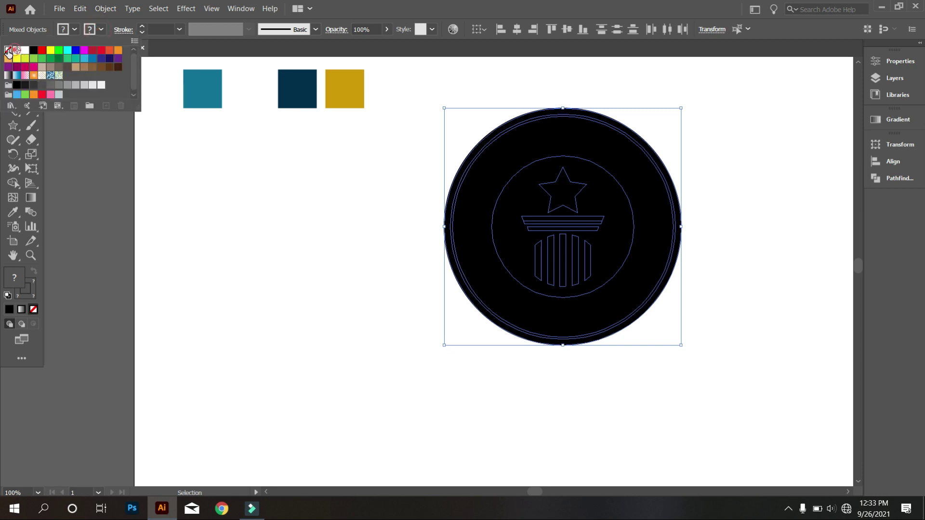
left_click(9, 52)
left_click(278, 215)
left_click(278, 215)
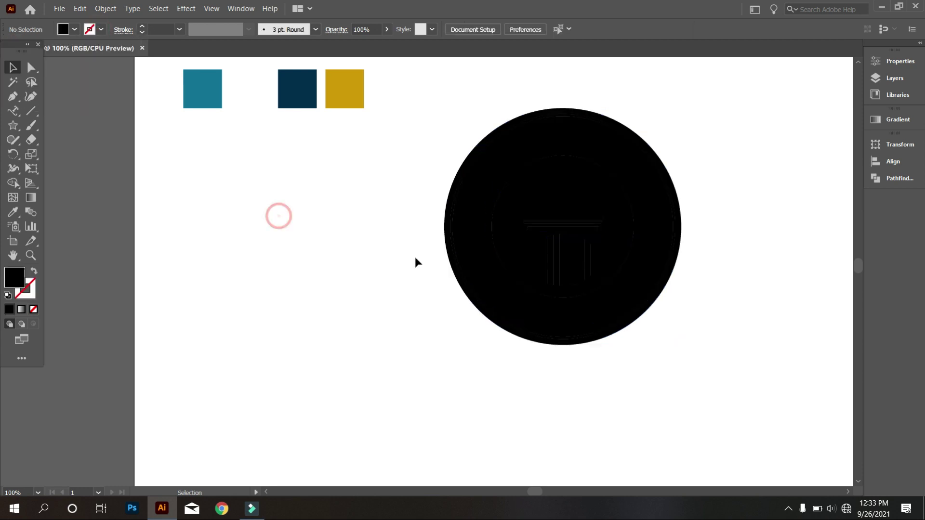
Use the Eyedropper to fill the outer ring with the teal swatch and the wide band with the navy swatch.
left_click(451, 260)
left_click(20, 212)
left_click(191, 104)
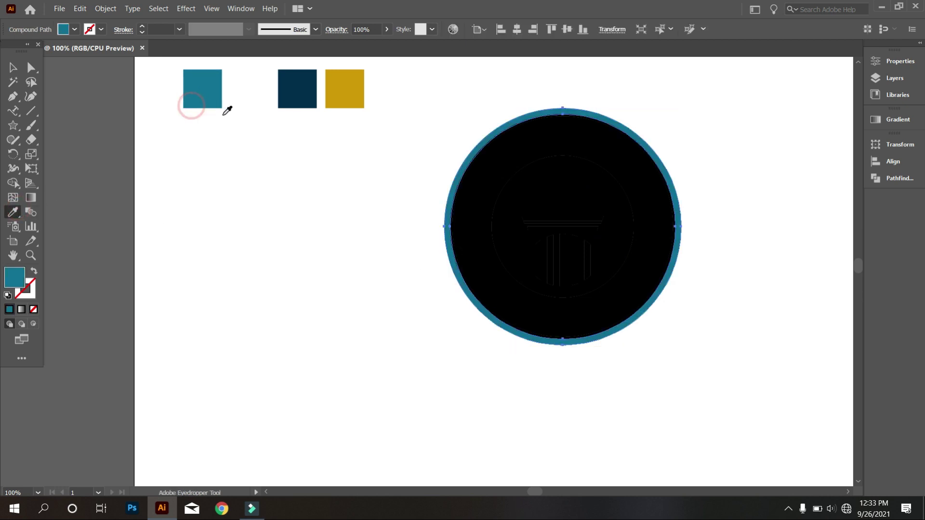
left_click(472, 252)
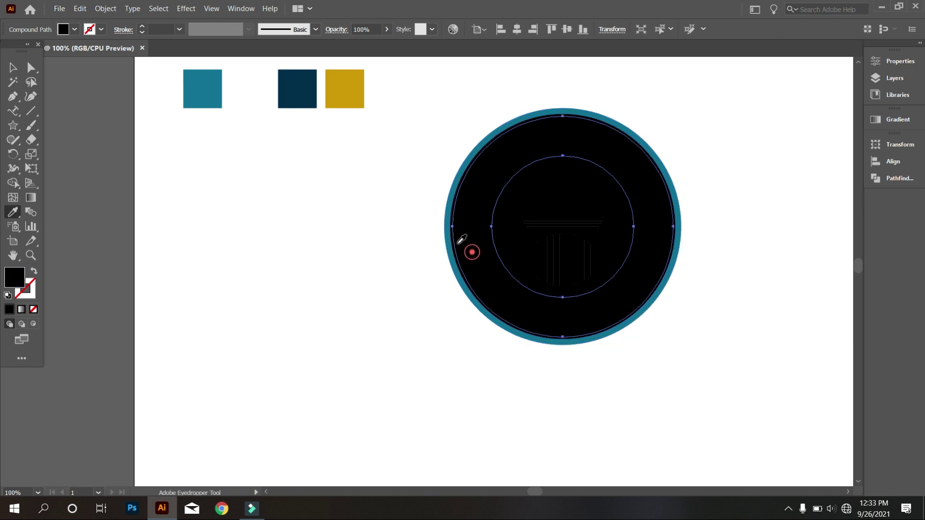
left_click(304, 99)
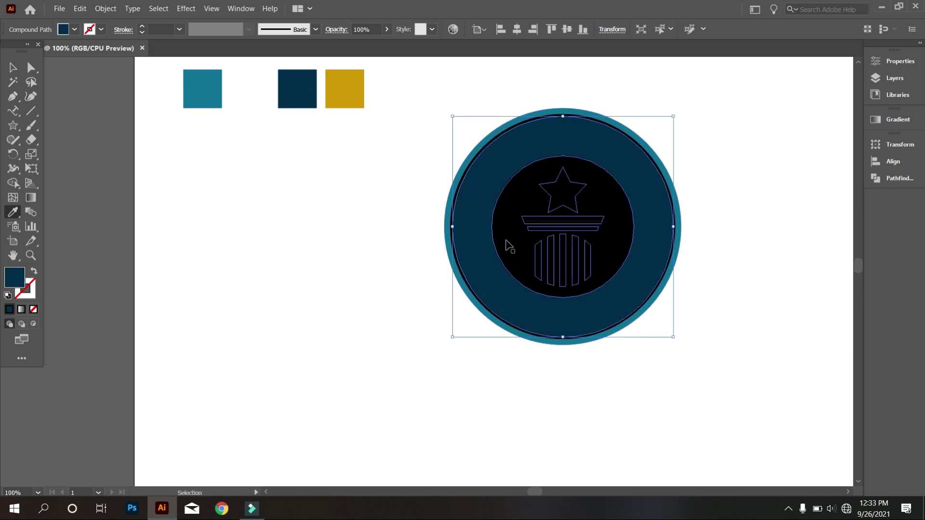
Fill the inner circle's background with the white swatch and the star with the gold swatch using the Eyedropper.
left_click(507, 243, "ctrl")
left_click(250, 90)
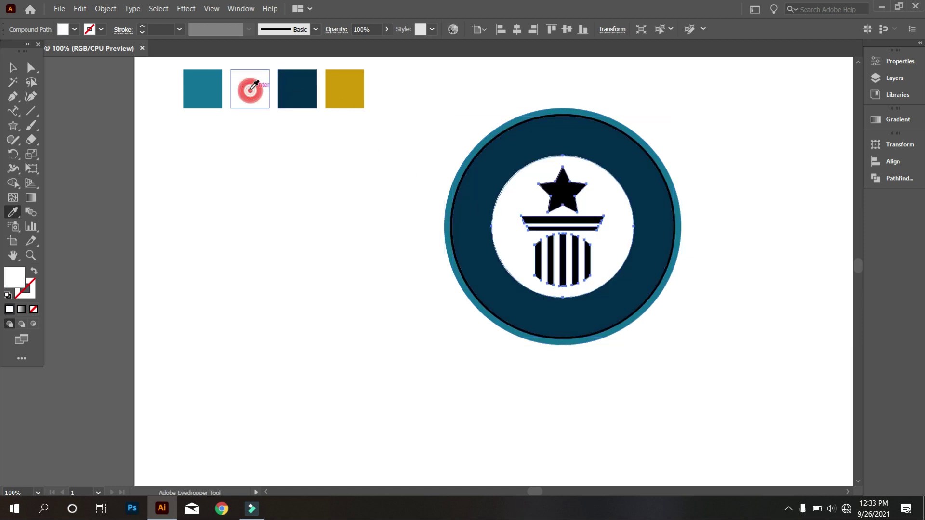
left_click(558, 194, "ctrl")
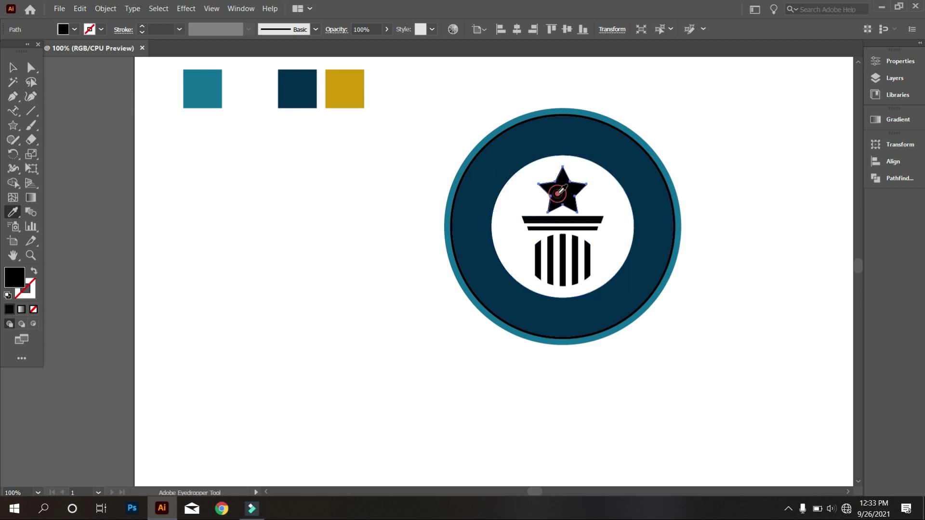
left_click(336, 82)
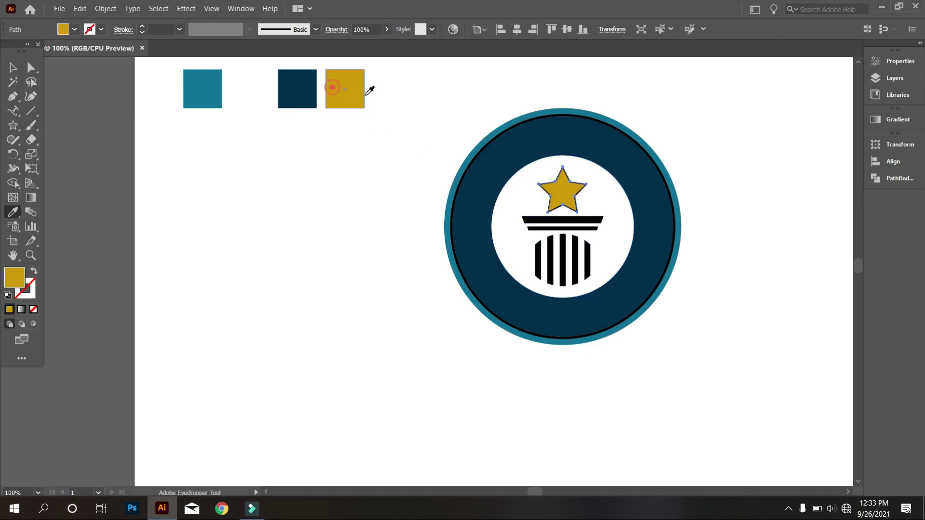
Fill the horizontal bars and the leftmost vertical stripe with the sampled navy swatch.
left_click(532, 223, "ctrl")
left_click(313, 93)
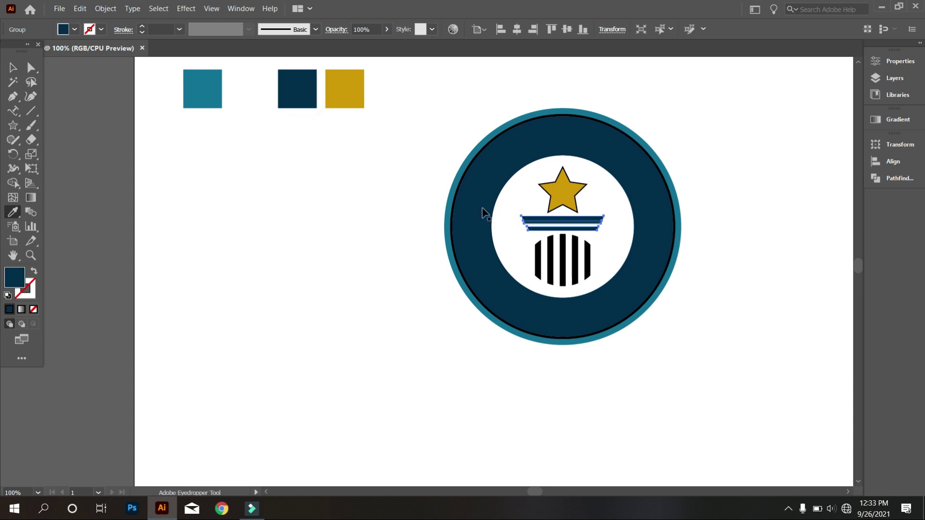
left_click(536, 260, "ctrl")
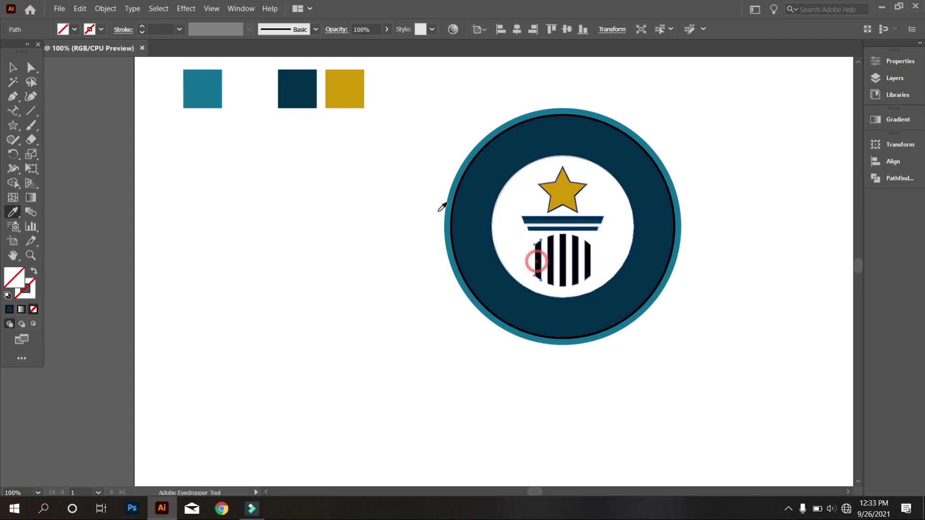
left_click(304, 90)
Fill the thin black ring between the teal ring and the navy band with white.
scroll(458, 256, "up", 6)
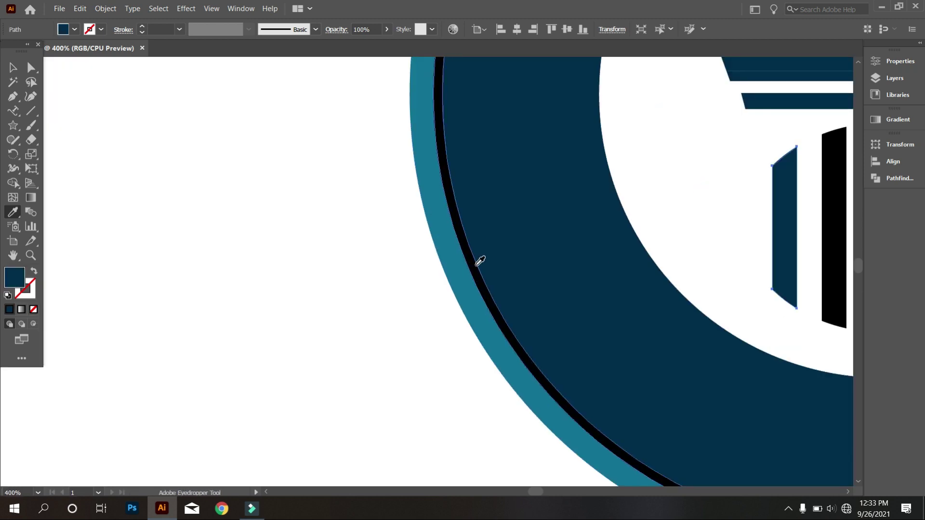
left_click(363, 279)
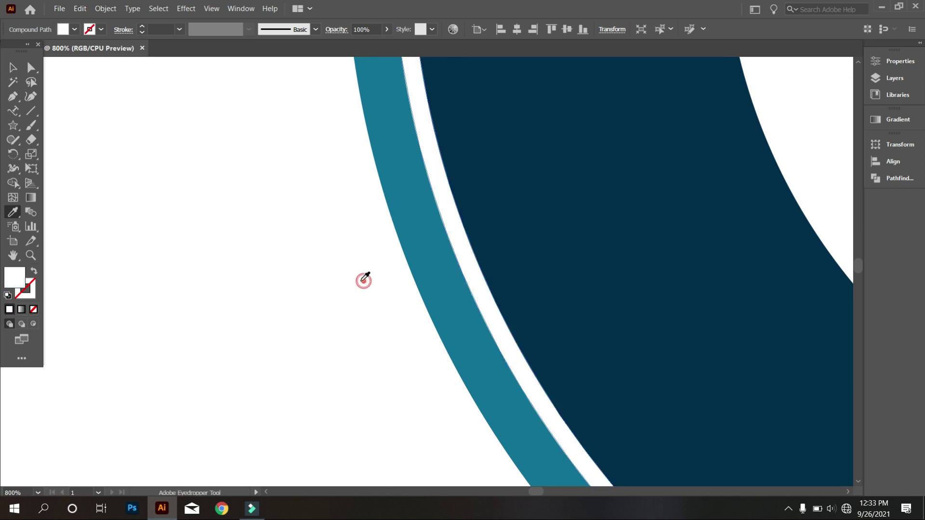
scroll(390, 283, "down", 7)
scroll(384, 287, "down", 2)
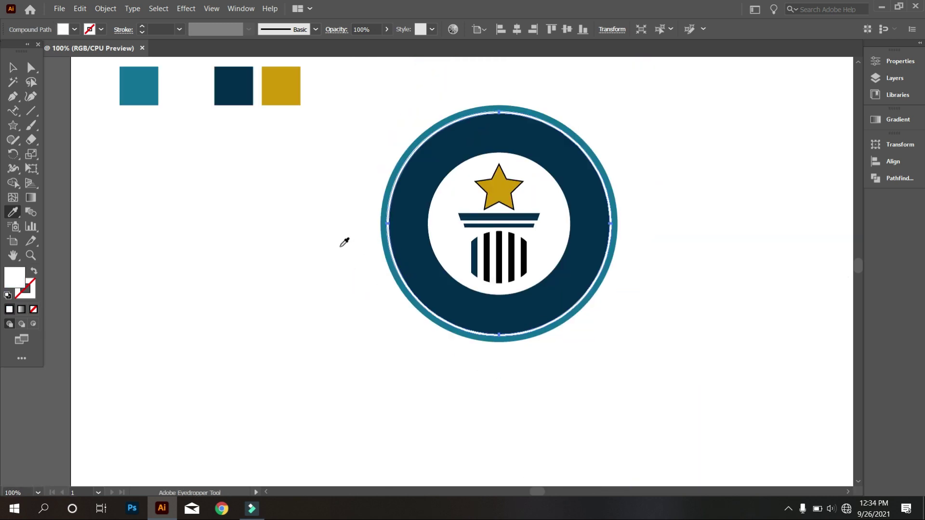
Select all the circles, star, bars and stripes of the logo and group them.
left_click(12, 67)
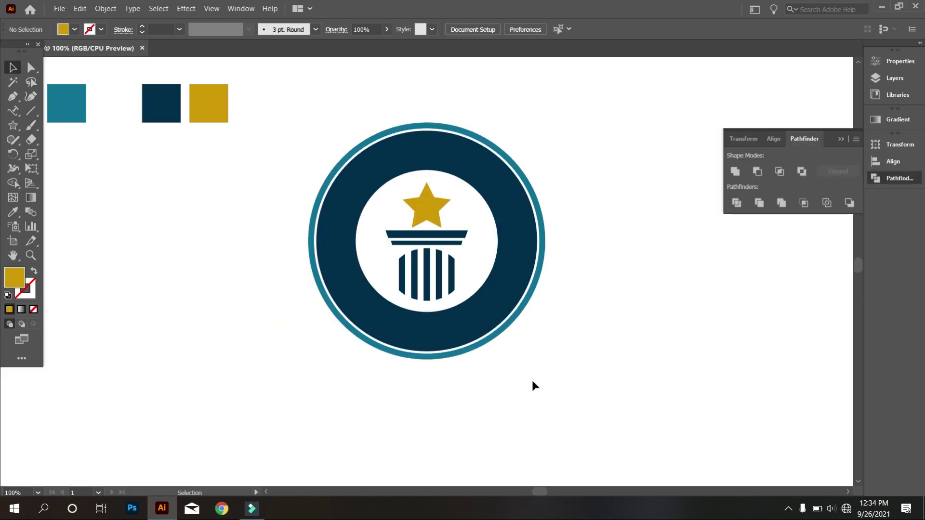
left_click_drag(531, 380, 317, 135)
right_click(451, 149)
left_click(489, 228)
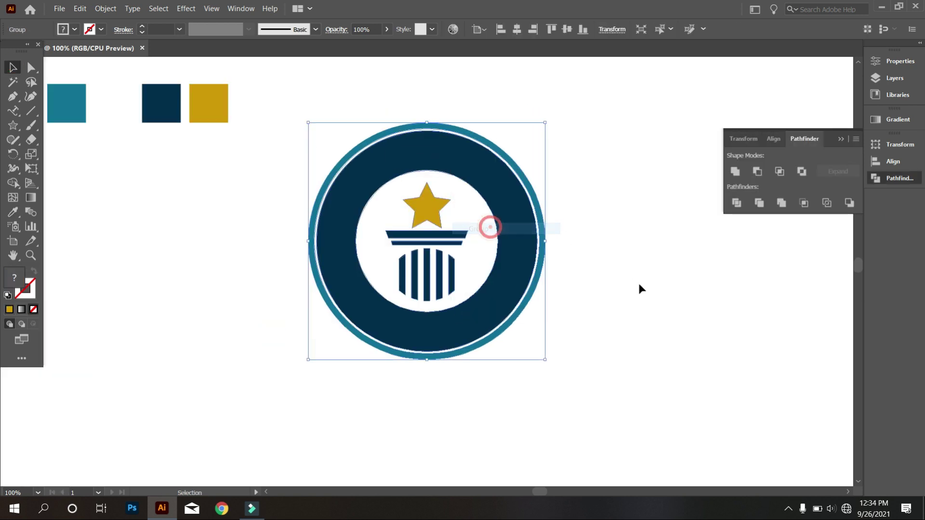
left_click(640, 285)
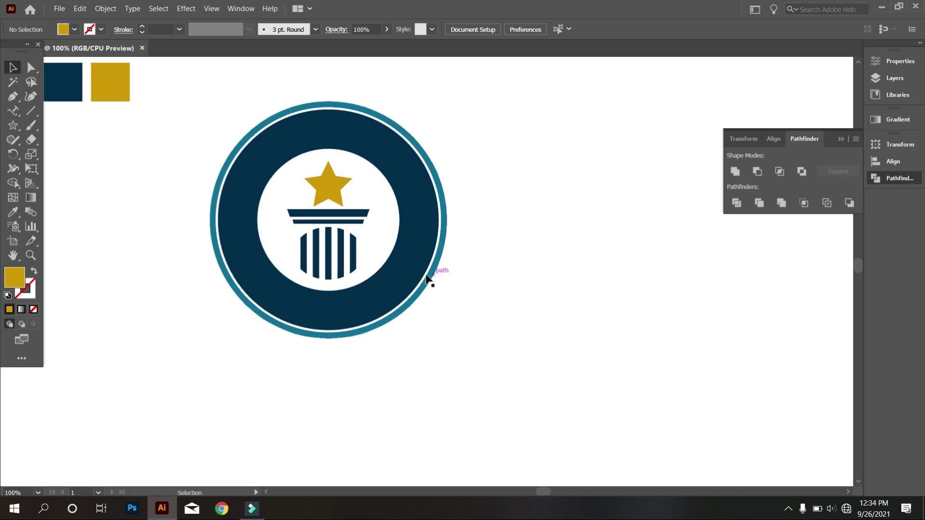
Move the grouped logo a little farther away from the colour swatches.
left_click_drag(413, 272, 477, 296)
left_click(573, 328)
scroll(569, 326, "up", 1)
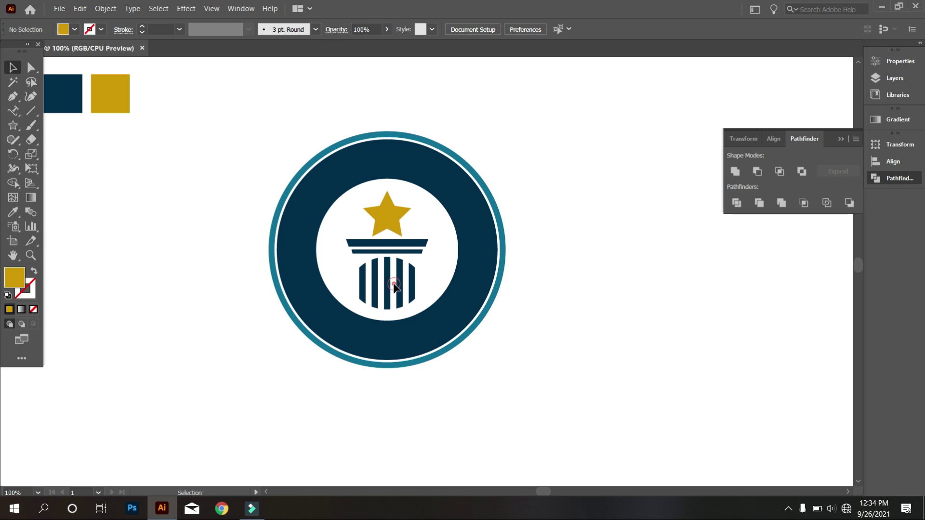
left_click(385, 243)
left_click(566, 316)
Draw a circle in the empty area beside the logo and give it a gold outline with no fill.
left_click_drag(13, 125, 67, 152)
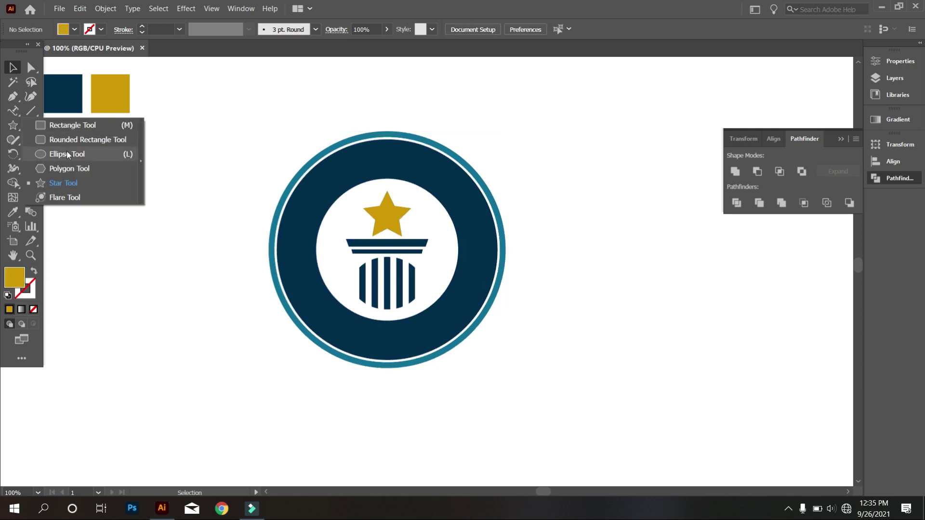
left_click_drag(603, 216, 718, 361)
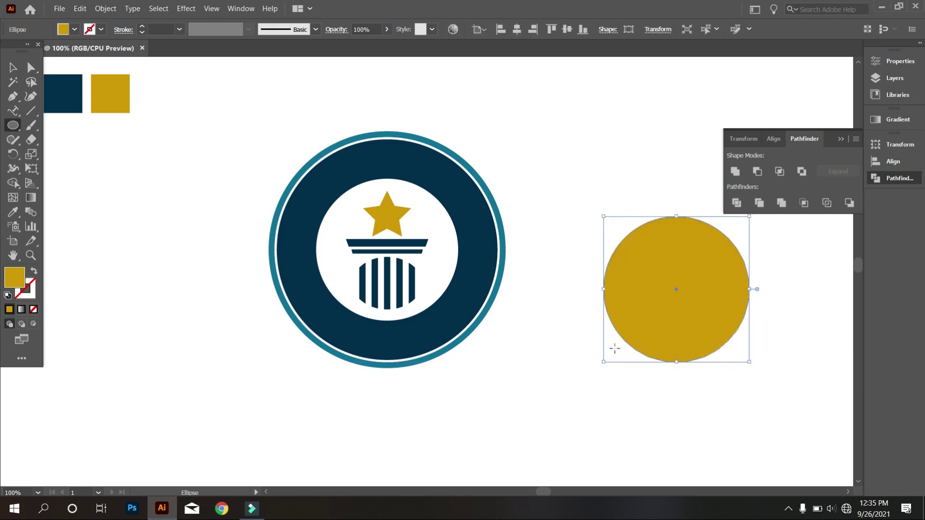
left_click(36, 272)
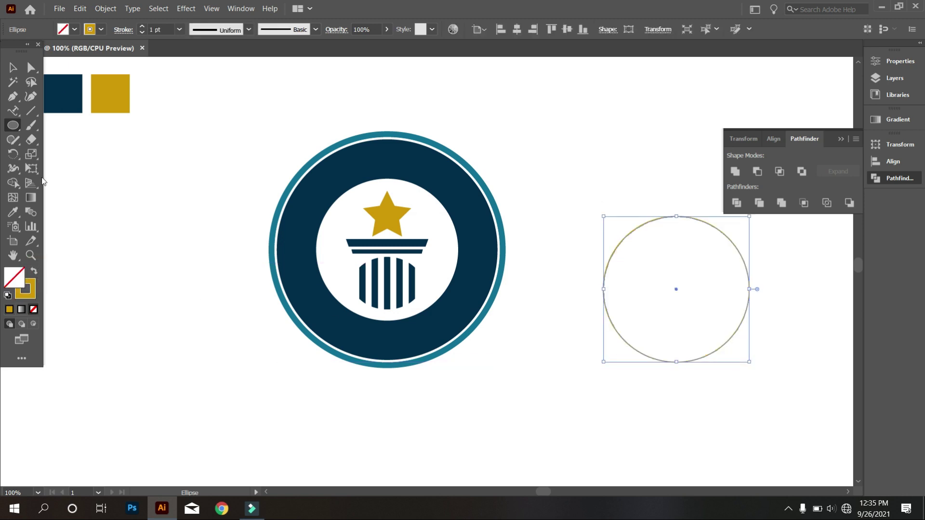
Add type on the new circle's path, replacing the placeholder text with GUINNESS.
left_click(15, 110)
left_click(72, 140)
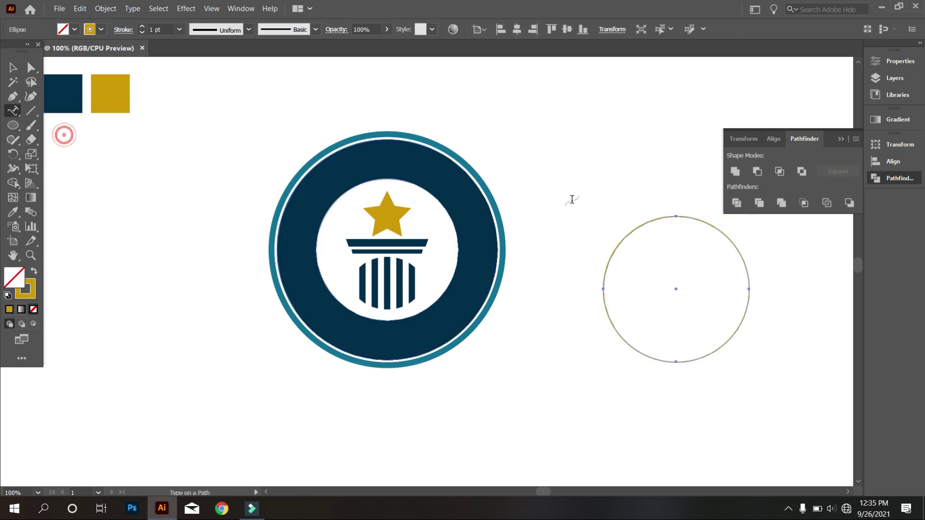
left_click(631, 231)
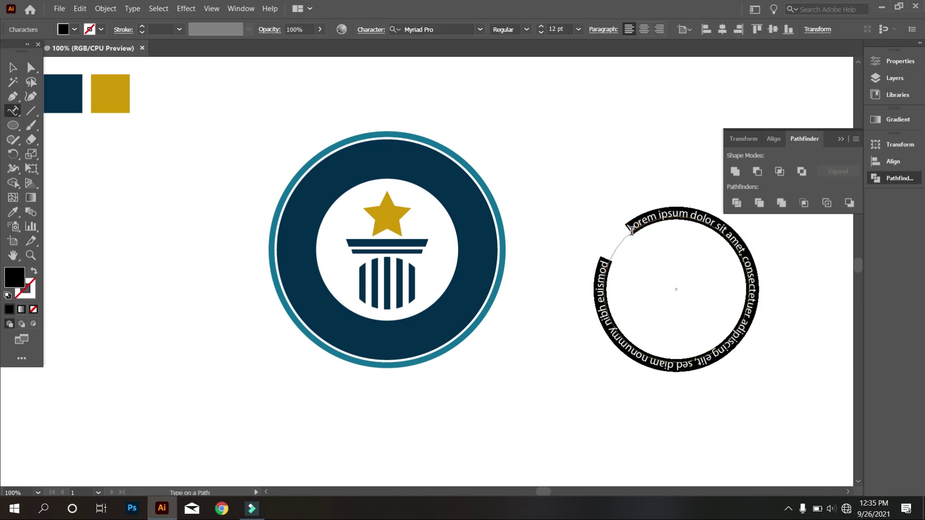
key("BackSpace")
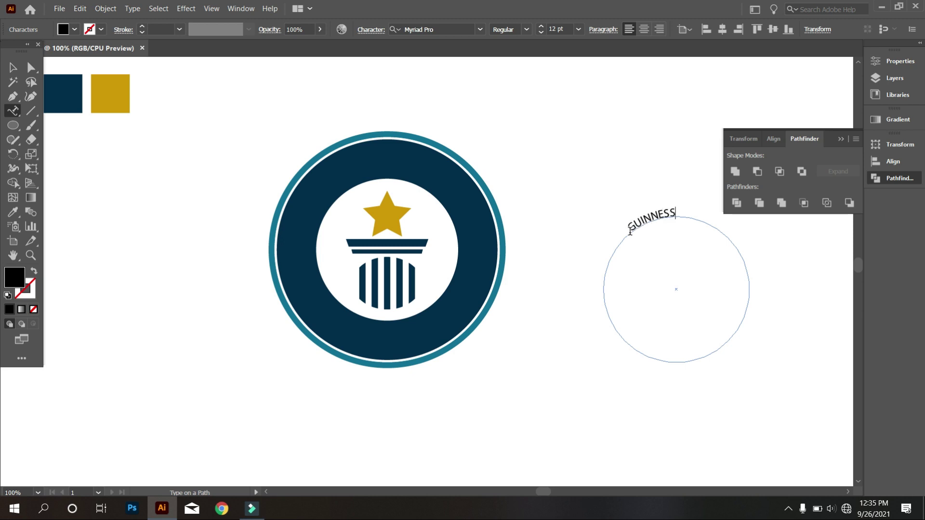
left_click(13, 68)
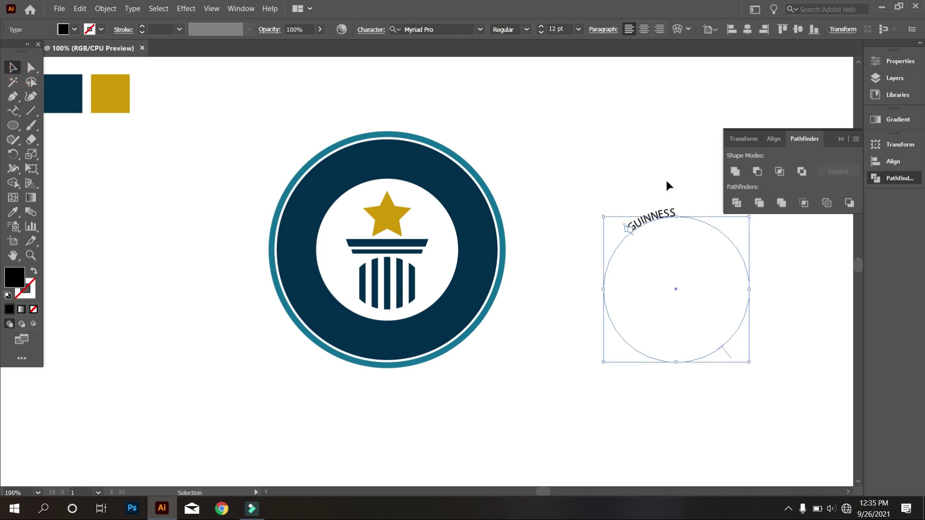
Set the GUINNESS text to 48 pt in the Commissioner font.
scroll(559, 28, "up", 10)
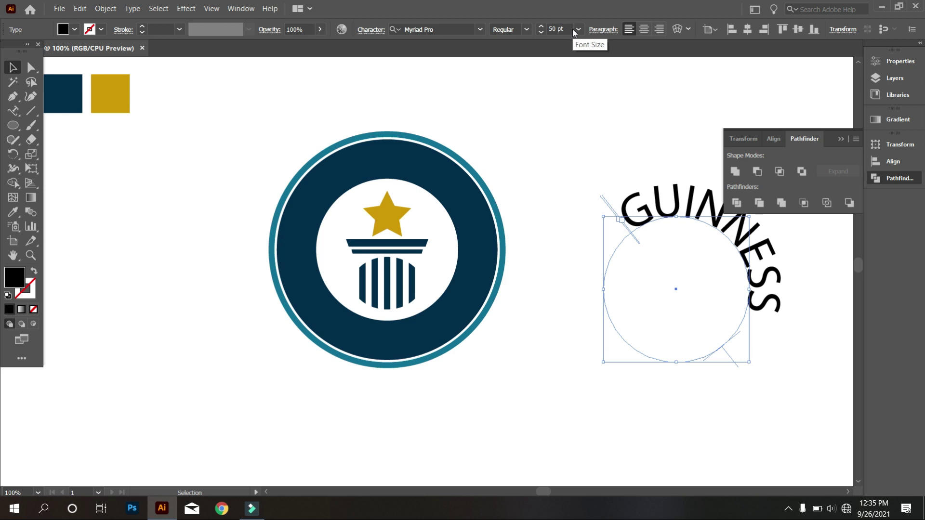
scroll(568, 24, "down", 1)
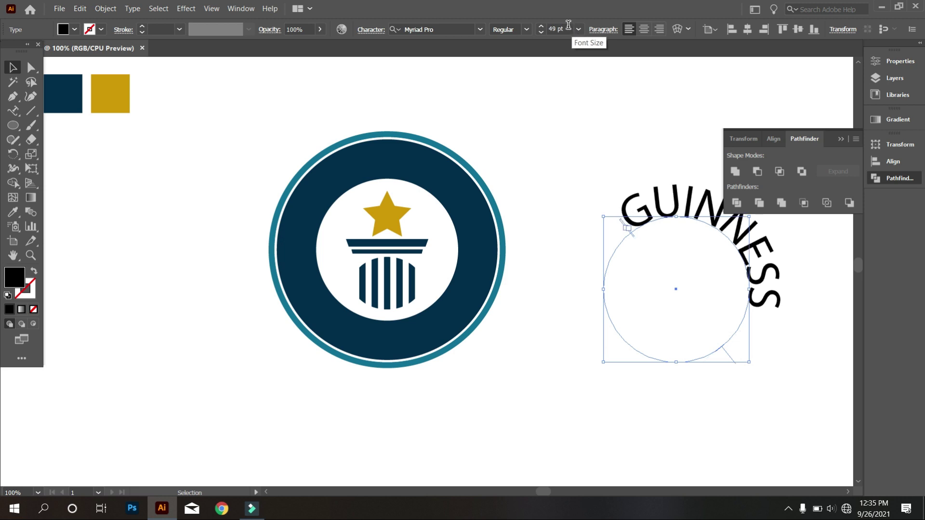
scroll(565, 24, "down", 1)
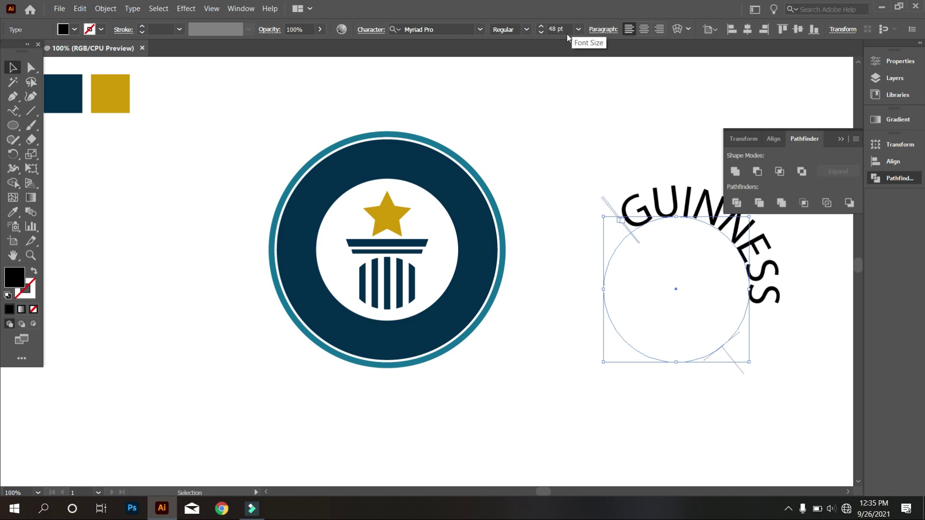
left_click(476, 32)
left_click(490, 106)
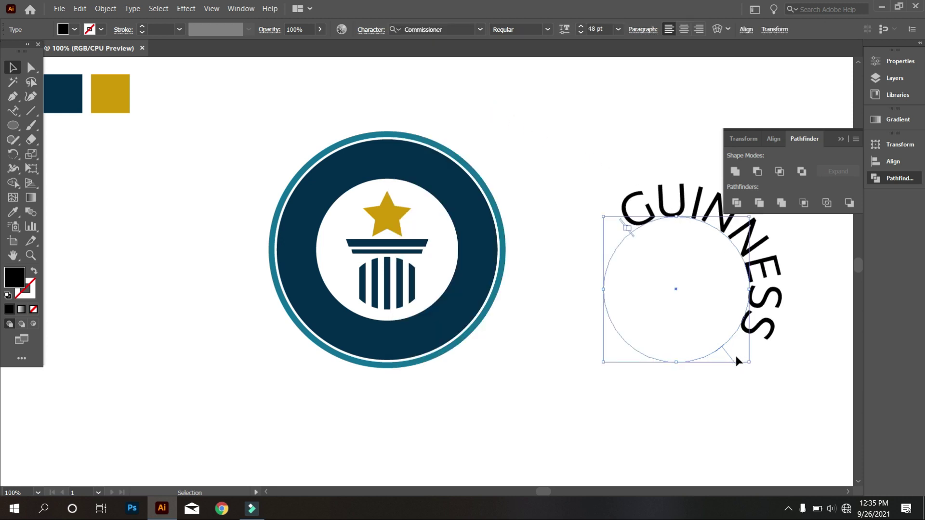
Center the GUINNESS text circle on the logo's white inner circle and fill the text with white.
left_click_drag(748, 333, 460, 292)
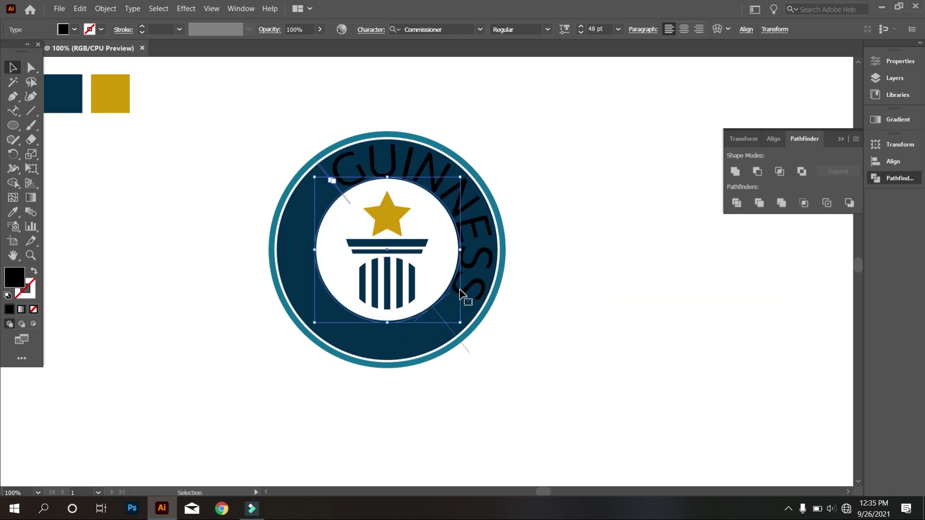
left_click(74, 30)
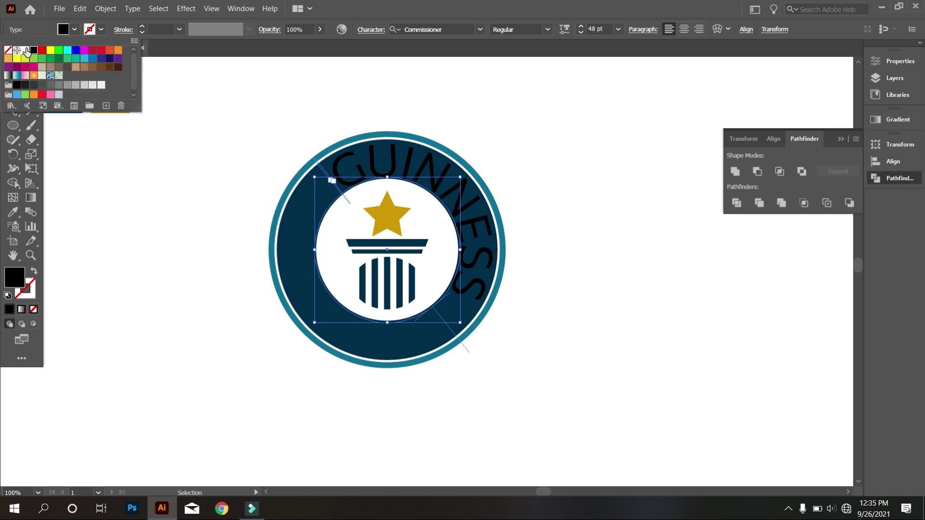
left_click(27, 51)
key("ctrl+equal")
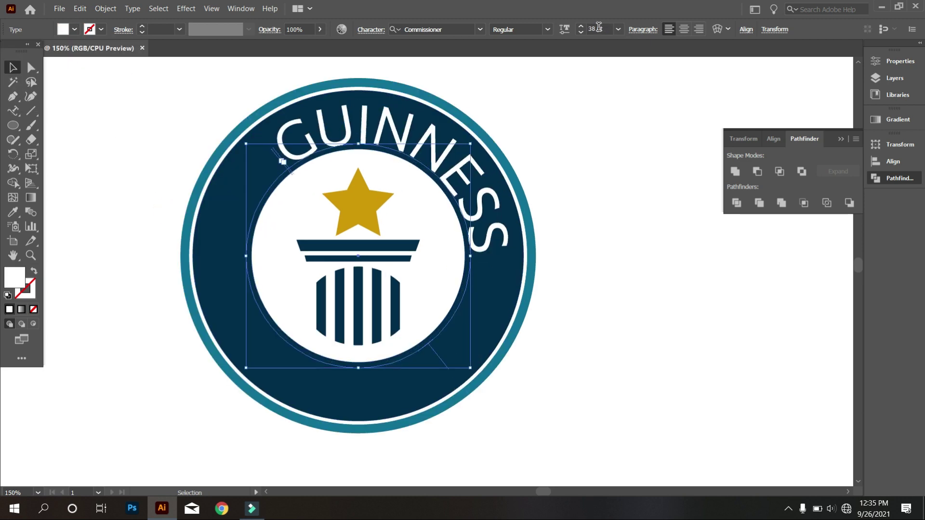
Set the GUINNESS text to Bold at 36 pt and rotate it to arch symmetrically over the white inner circle.
left_click(547, 29)
left_click(541, 202)
left_click(371, 29)
left_click(444, 140)
key("ctrl+minus")
left_click_drag(482, 251, 371, 137)
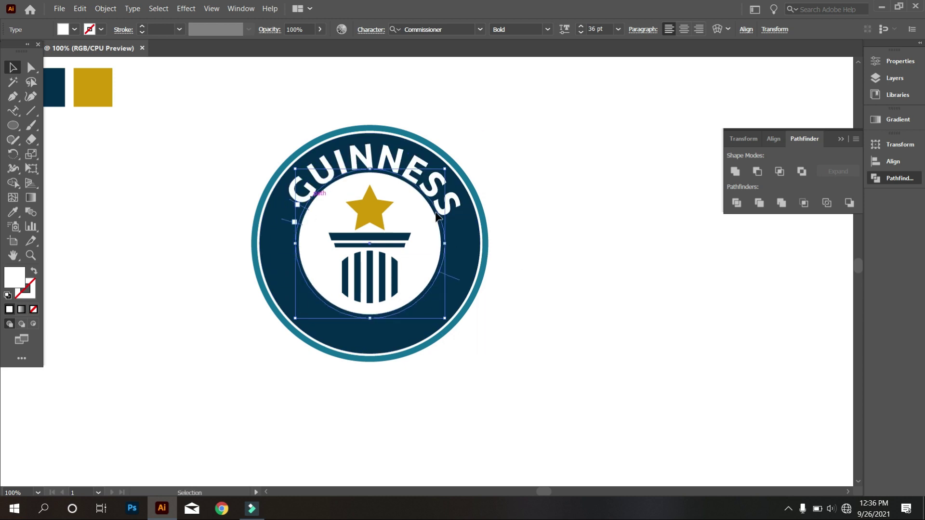
key("ctrl+equal")
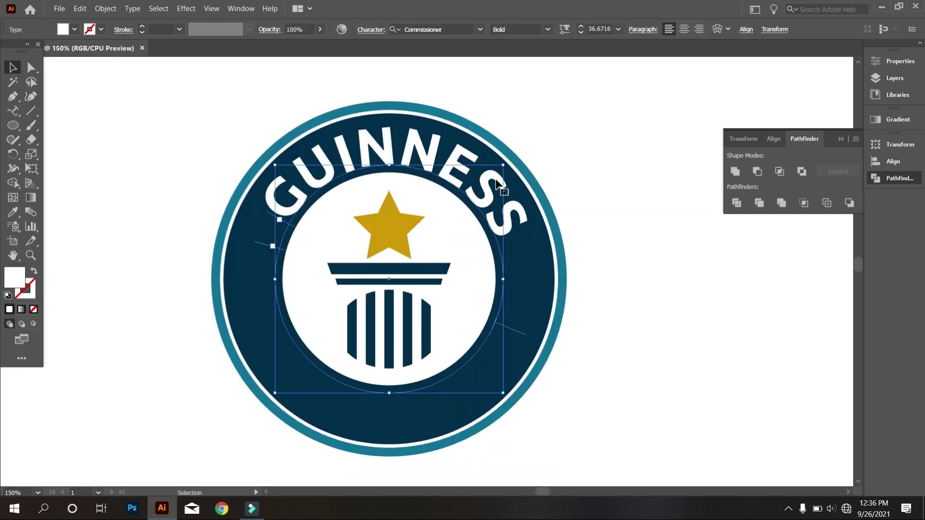
Draw a second circle beside the logo and add the text WORLD RECORDS along its path.
key("ctrl+shift+a")
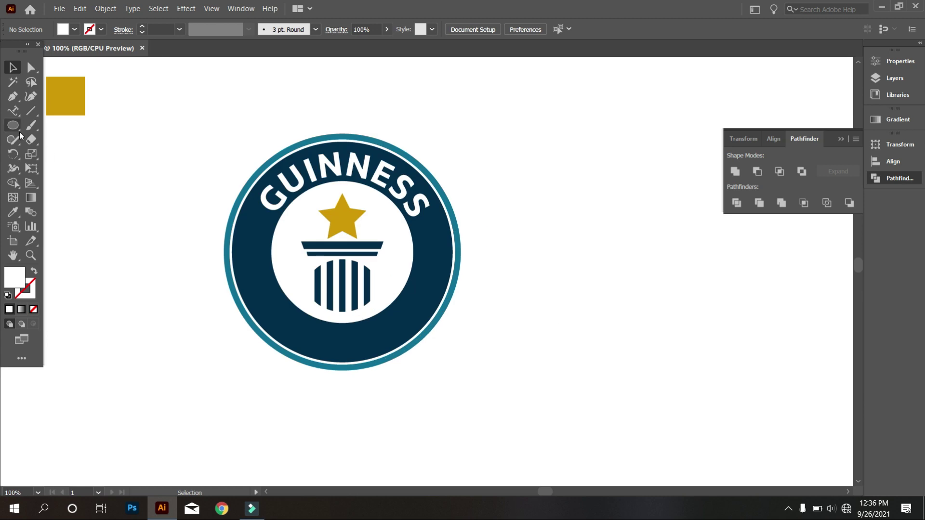
left_click_drag(564, 203, 676, 316)
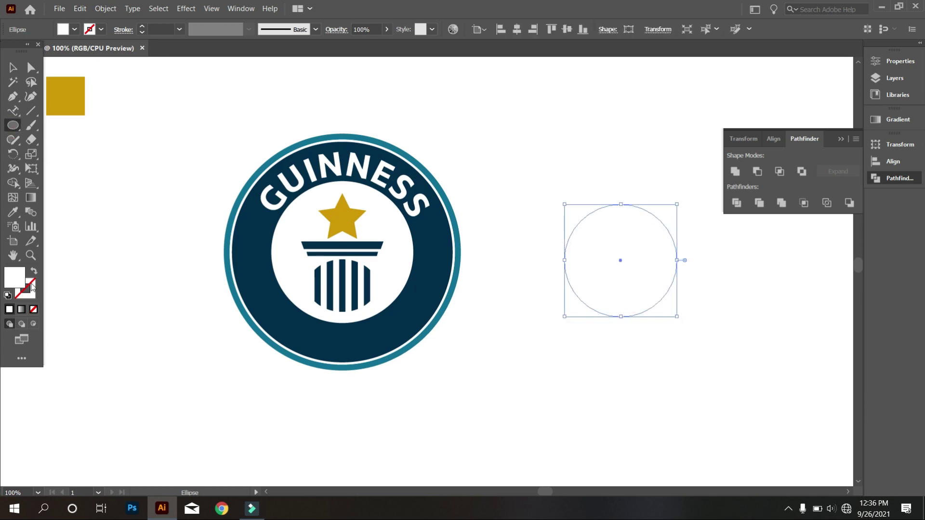
left_click(578, 224)
type("WORLD RECORDS")
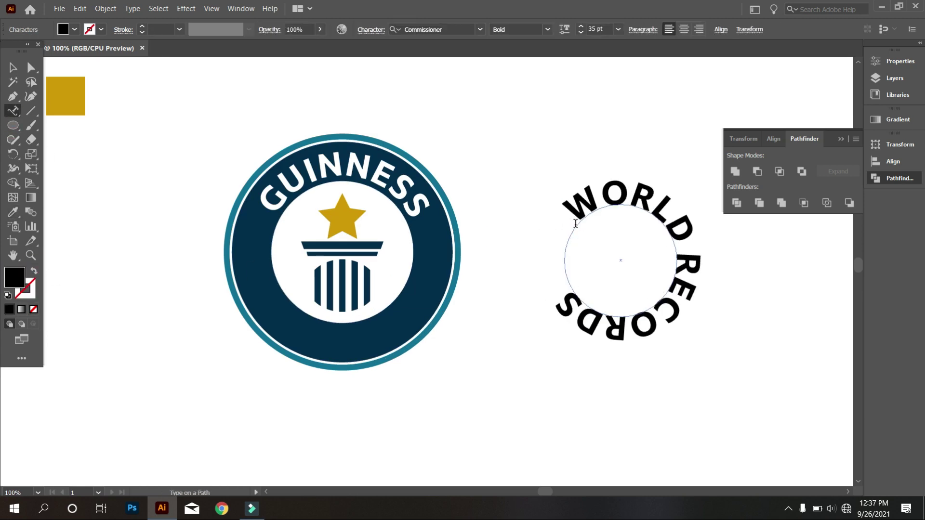
key("Escape")
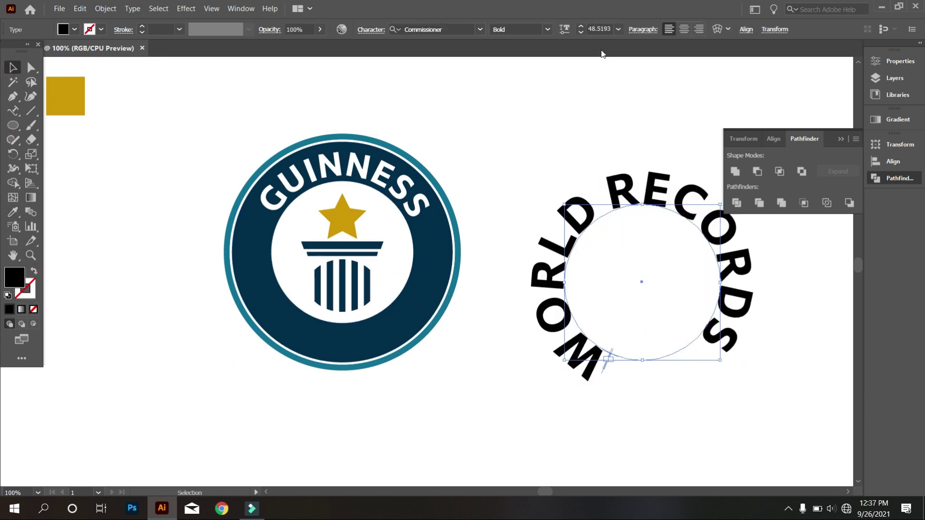
Place the WORLD RECORDS text in white at 29 pt along the lower half of the navy band, centered and reading upright.
left_click_drag(598, 372, 681, 332)
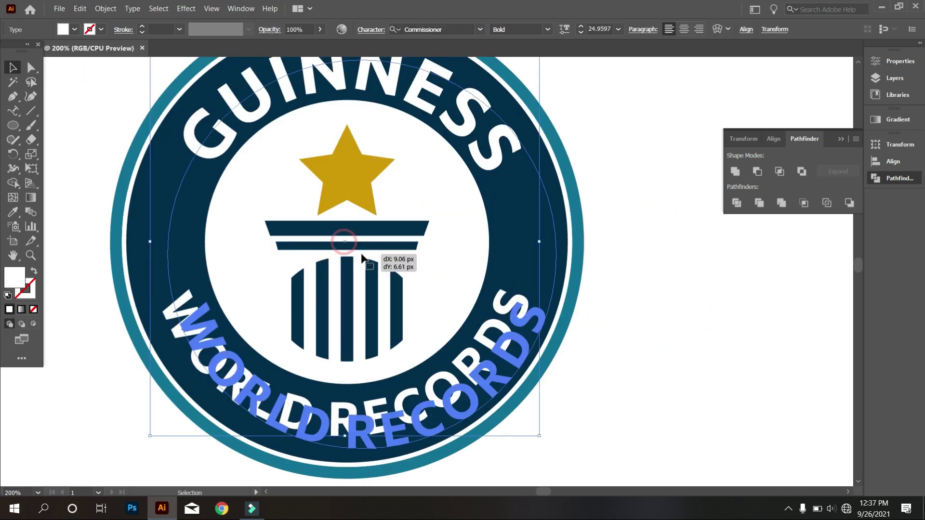
left_click_drag(372, 248, 355, 233)
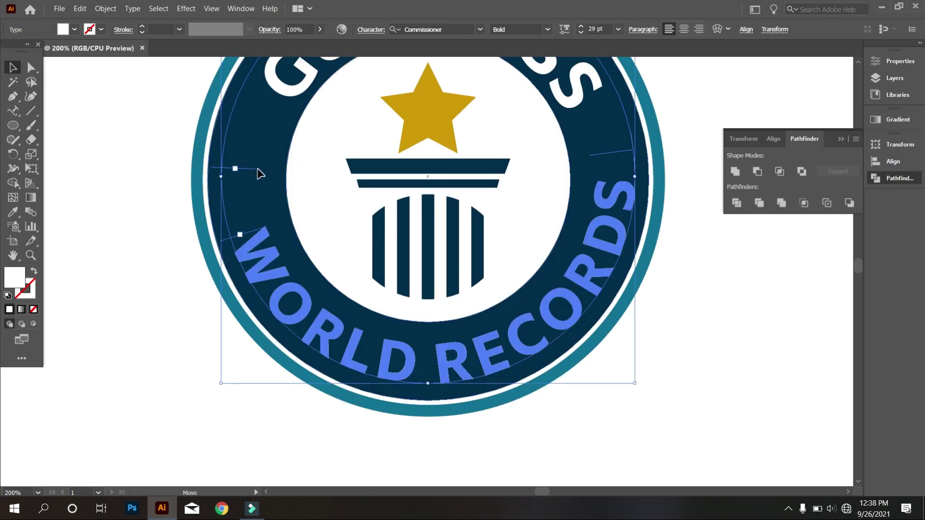
left_click_drag(258, 173, 250, 174)
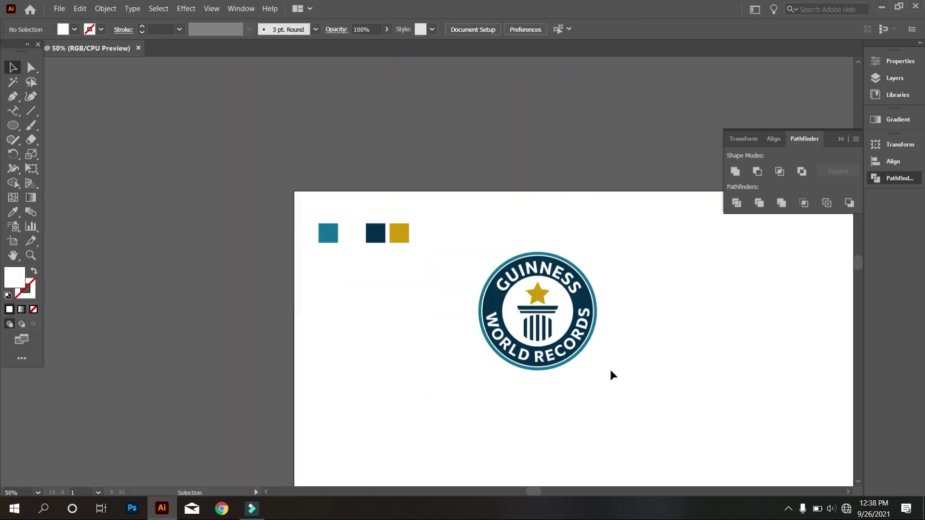
scroll(618, 369, "up", 2)
scroll(620, 369, "up", 1)
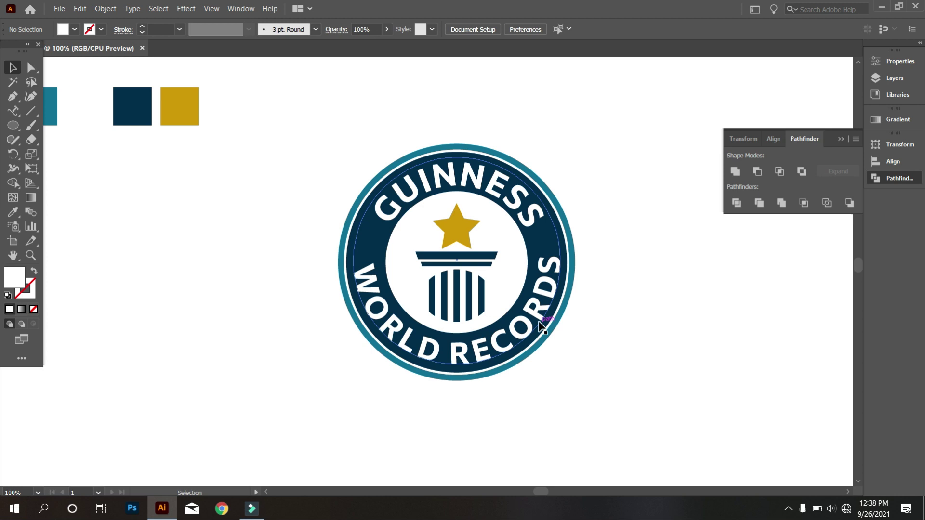
left_click(510, 200)
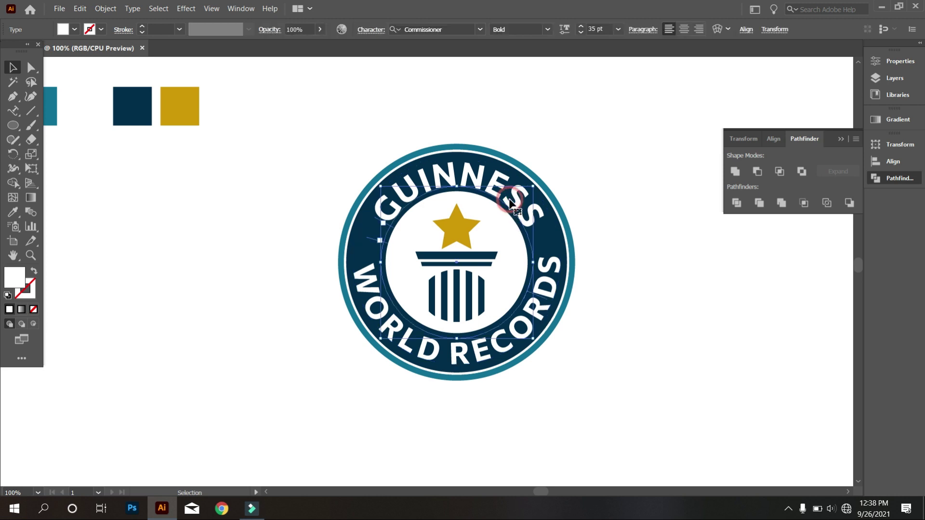
left_click(629, 246)
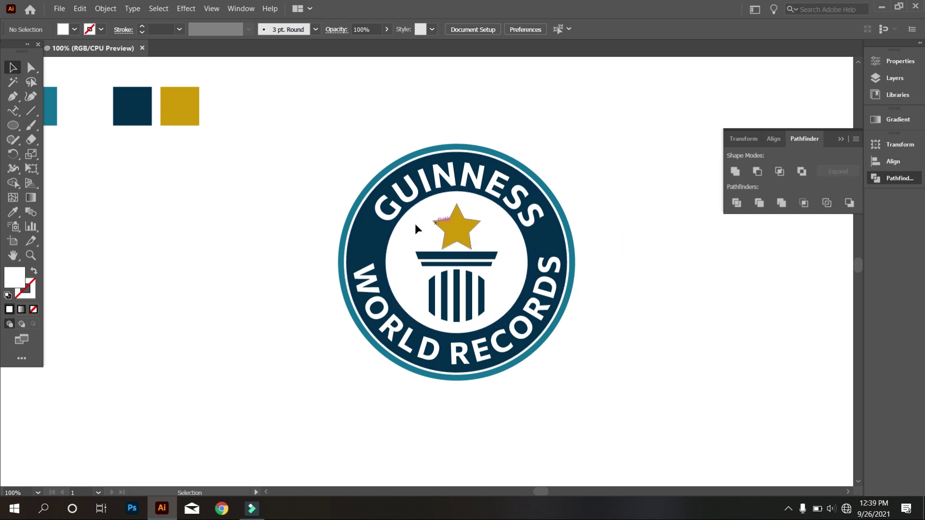
Select the whole logo including both curved texts and expand it into shapes.
key("ctrl+minus")
key("ctrl+minus")
left_click_drag(560, 382, 354, 215)
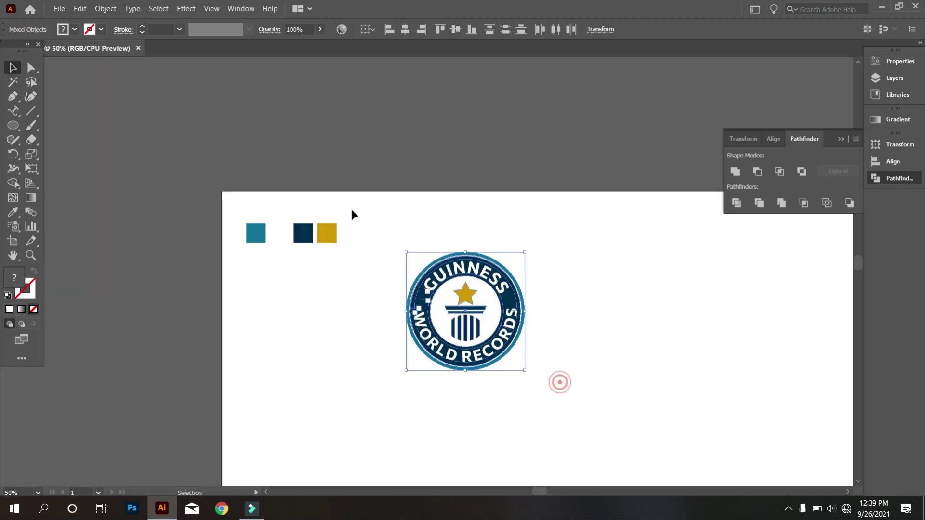
scroll(456, 285, "down", 1)
left_click(103, 8)
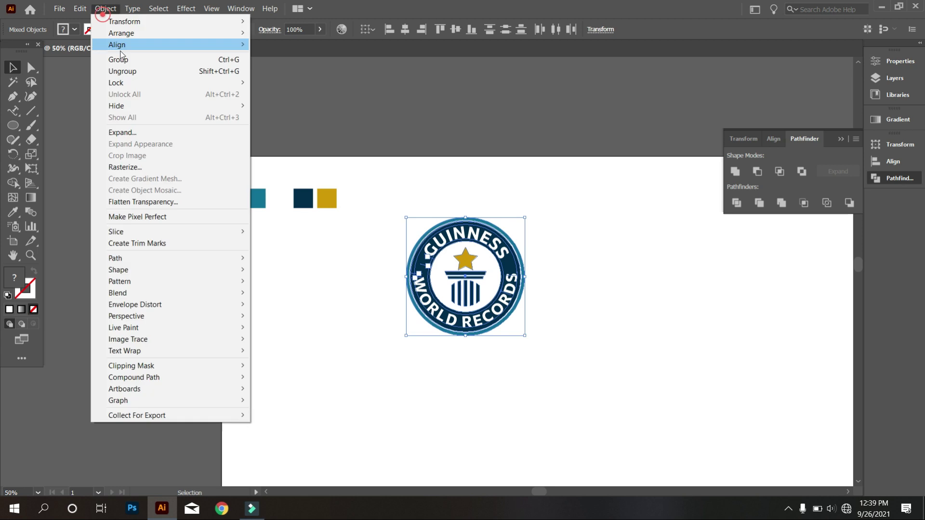
left_click(153, 135)
left_click(434, 324)
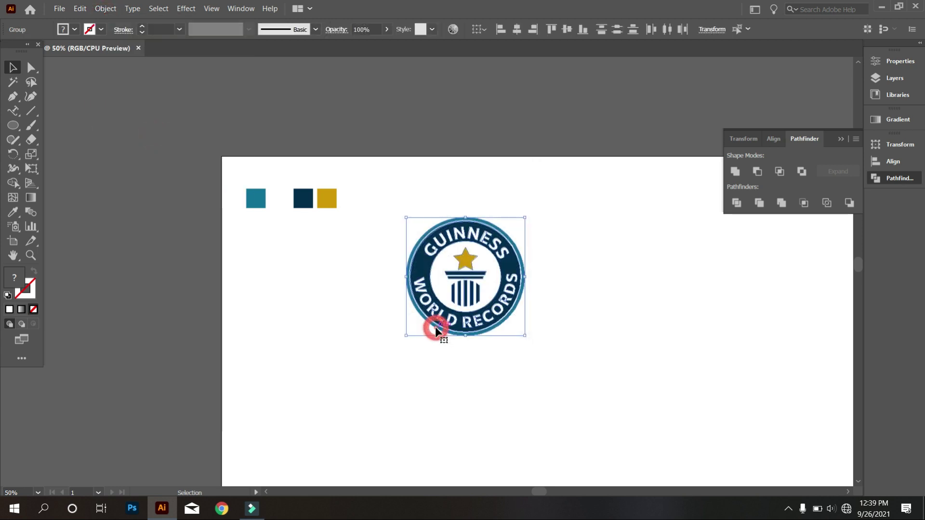